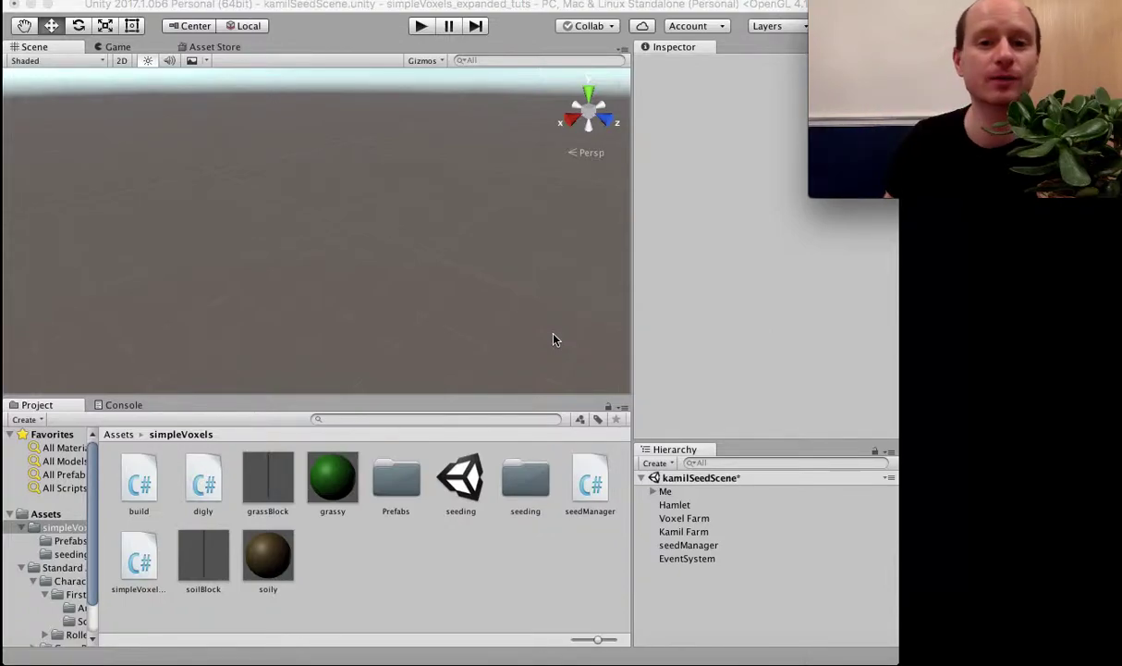
Step: Play-test the scene and walk across the voxel hills to examine the grass, soil and trees
click(420, 27)
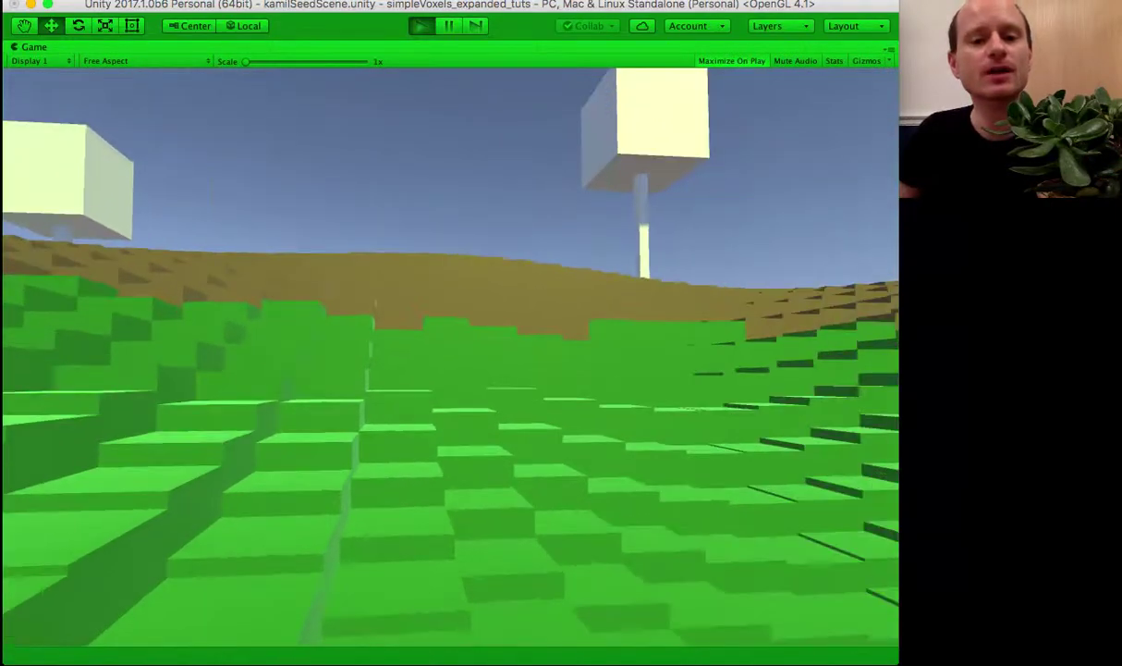
key(w)
key(w)
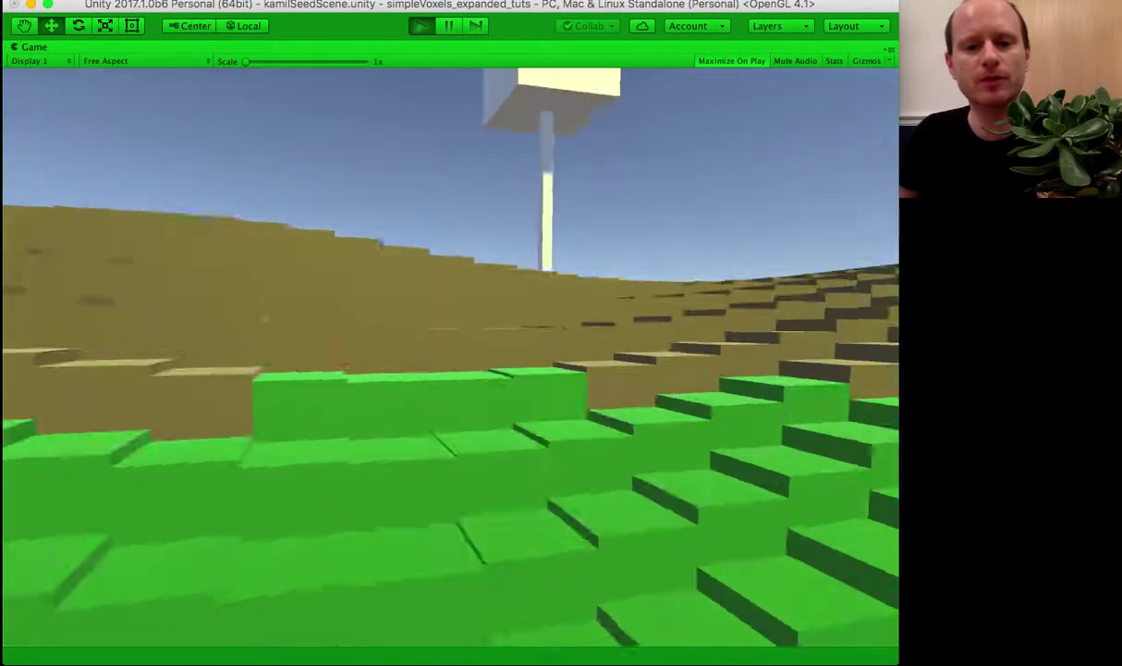
key(w)
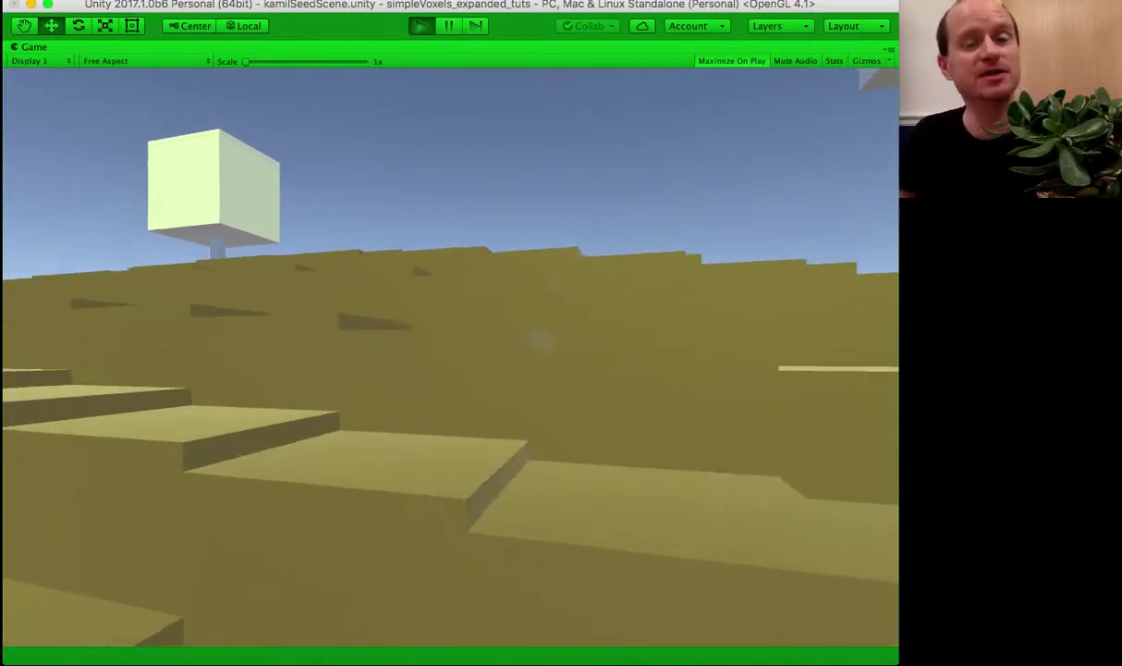
key(w)
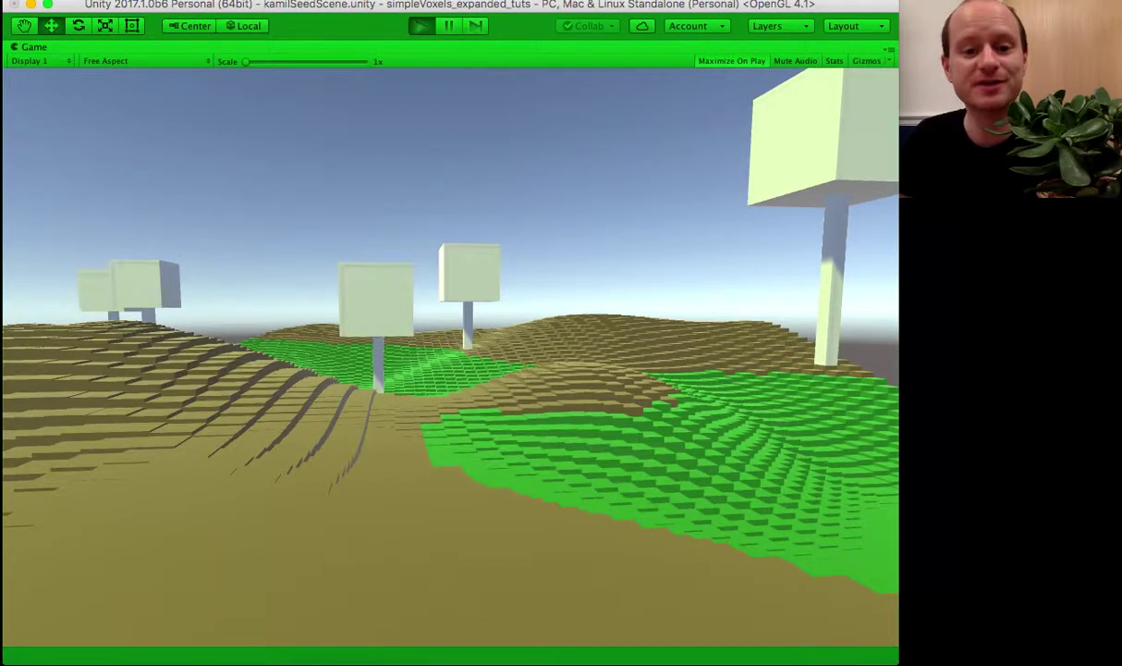
key(w)
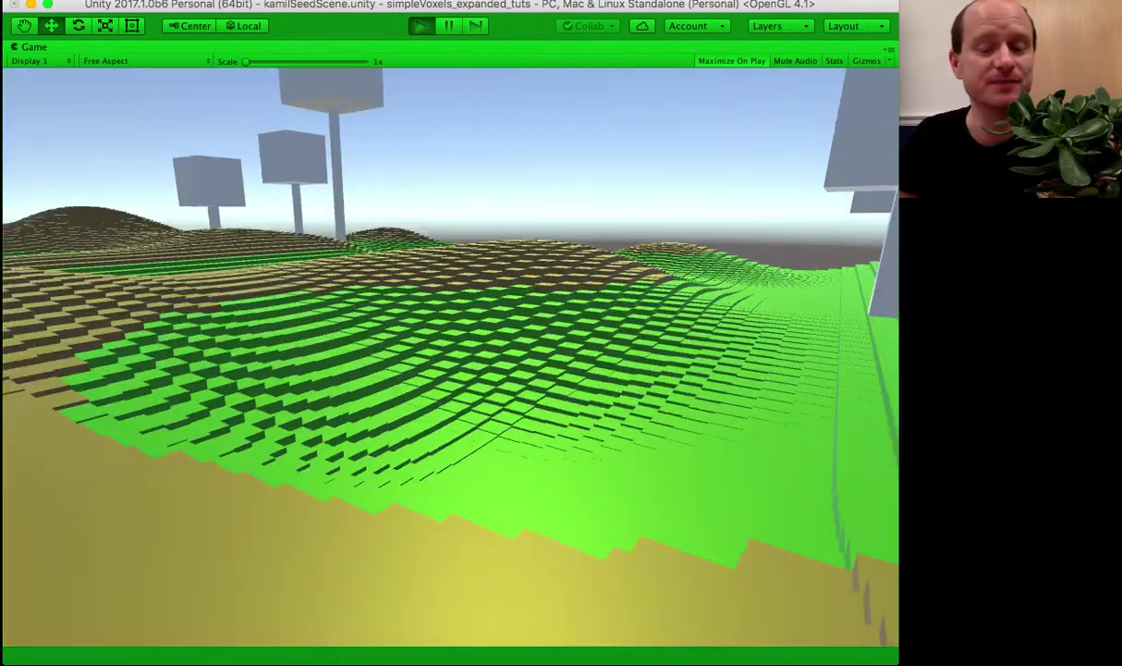
key(w)
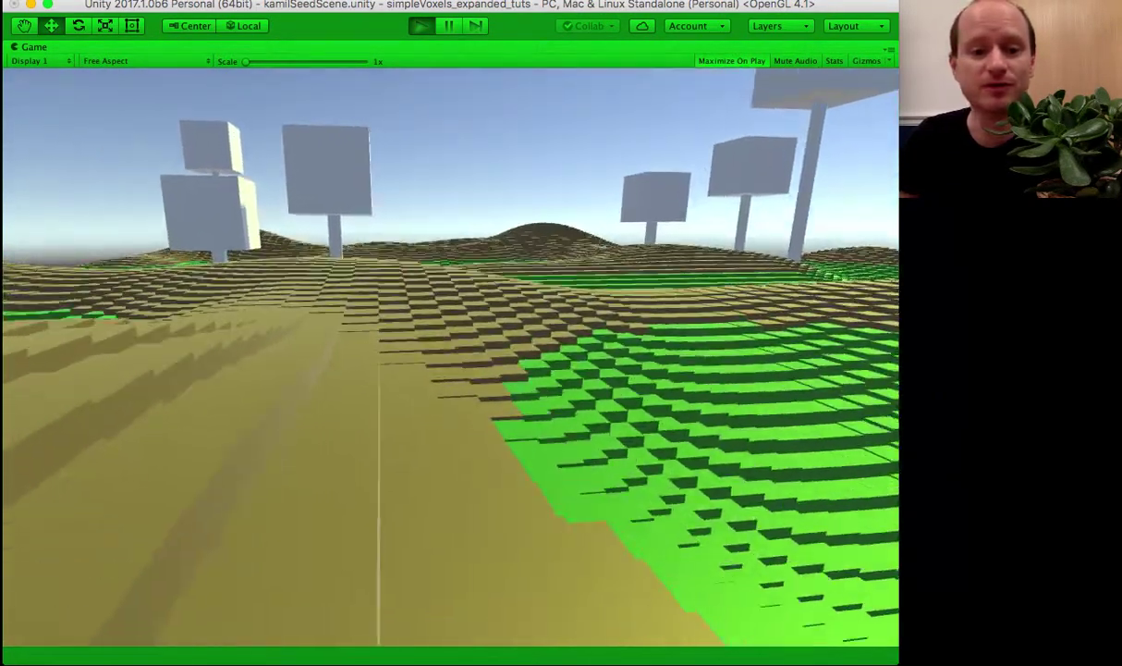
key(w)
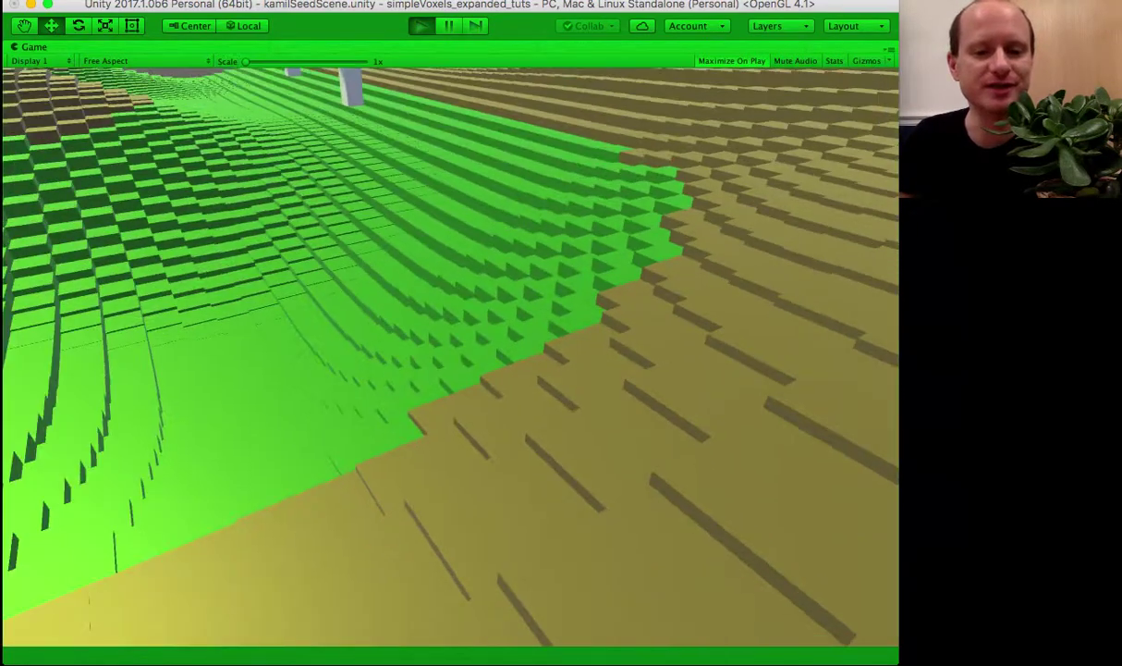
key(w)
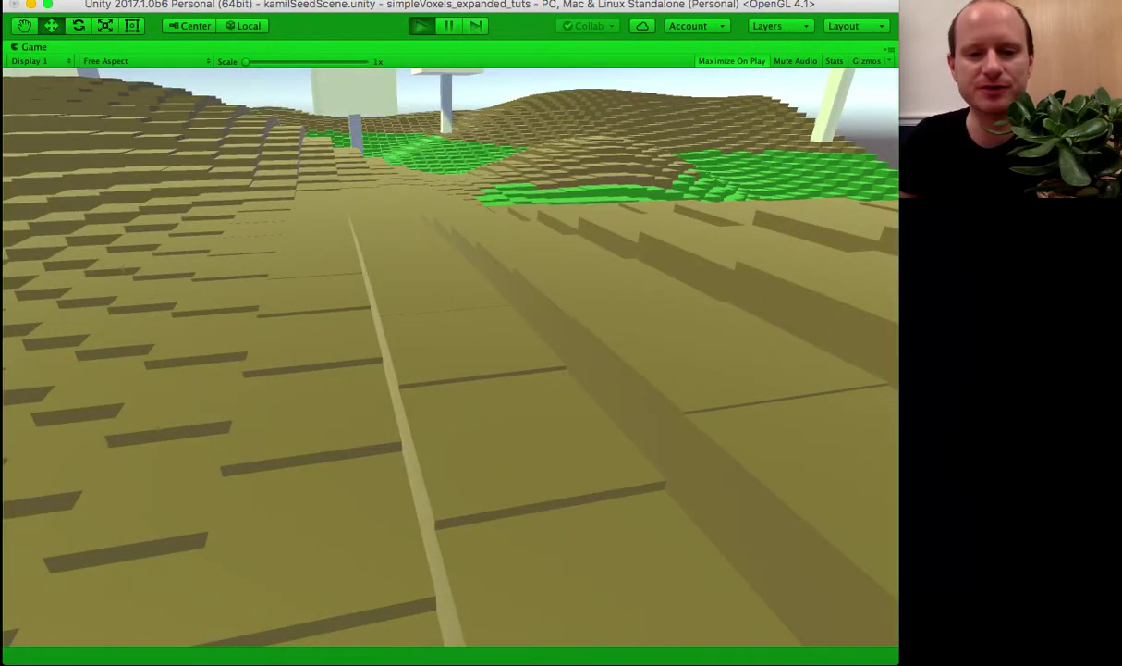
Step: Test digging by removing a series of soil blocks to carve a trench into the brown hillside
click(451, 357)
click(451, 356)
click(451, 356)
click(451, 356)
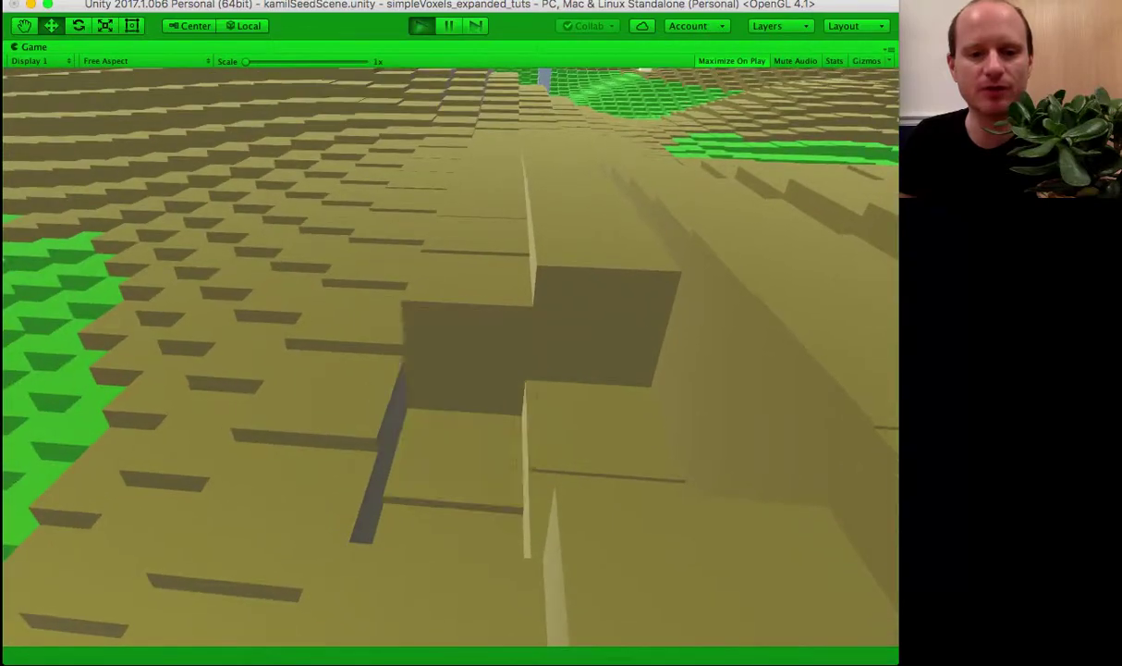
key(w)
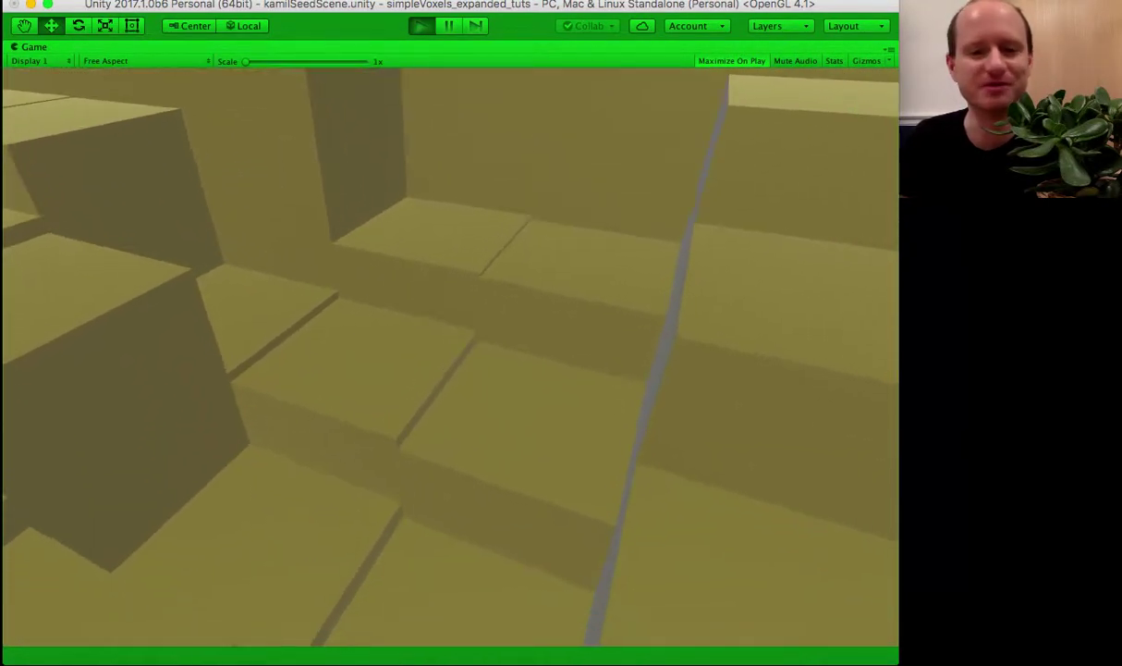
click(451, 357)
click(451, 357)
click(451, 357)
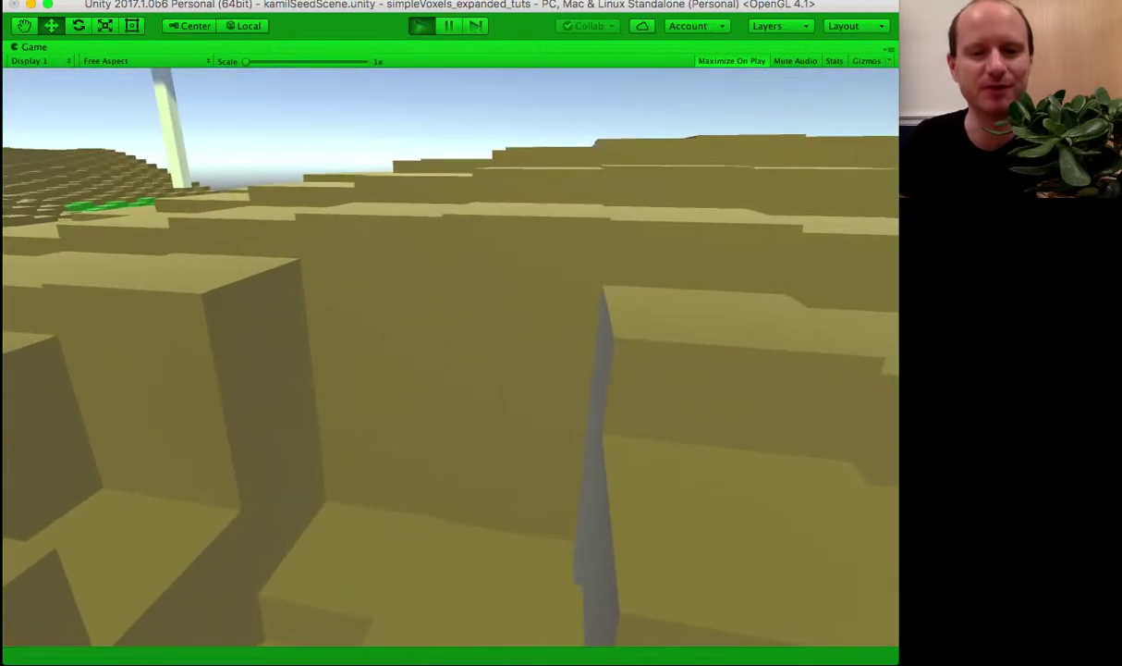
click(451, 357)
key(w)
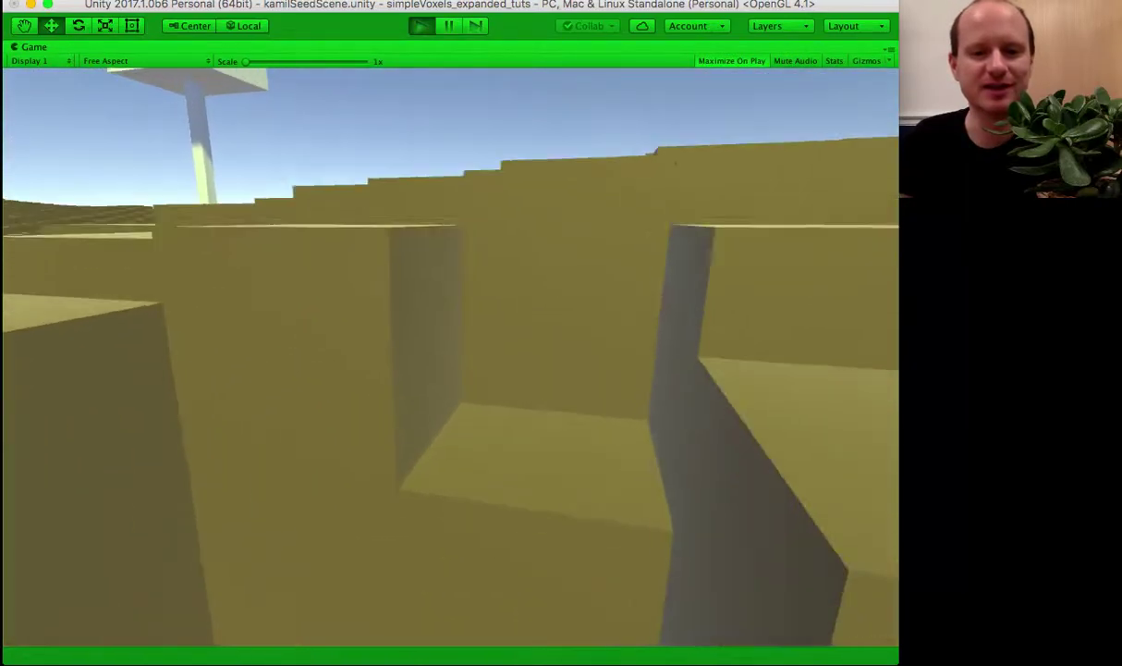
click(451, 357)
click(451, 357)
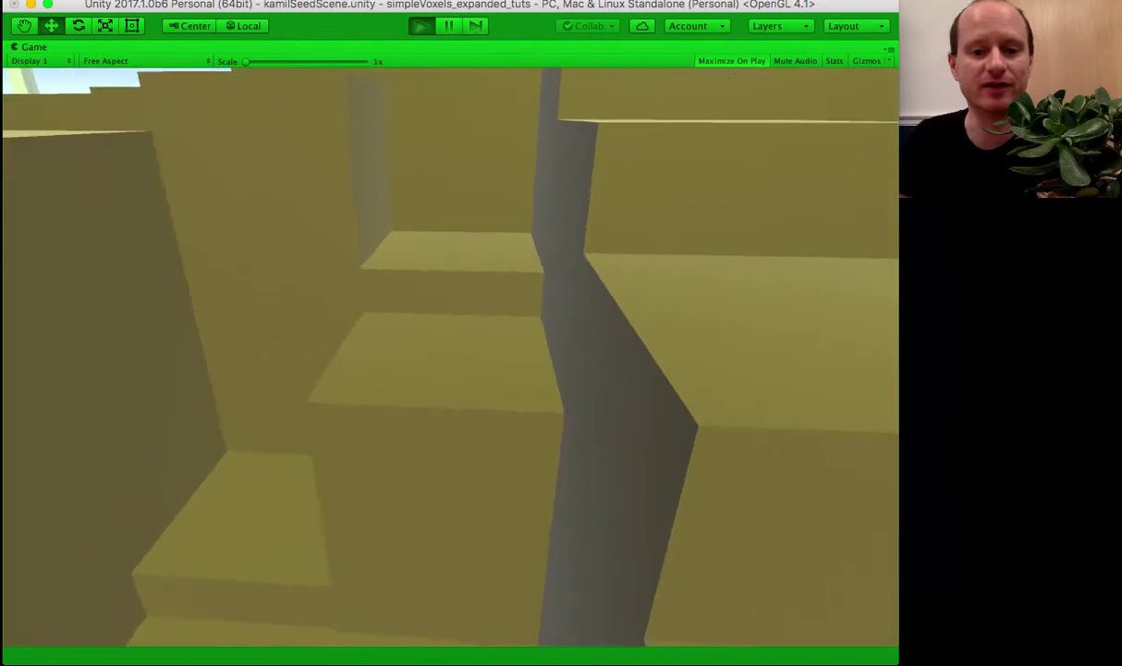
click(451, 357)
click(451, 357)
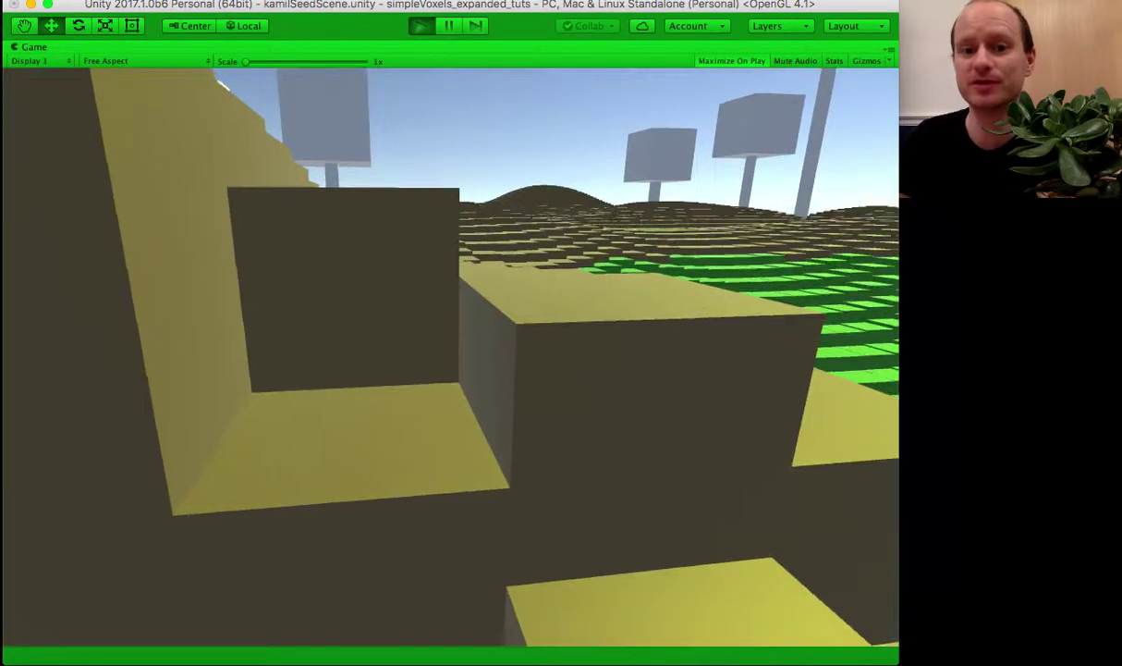
Step: Test building by placing several blocks on the soil hillside and the grassy slope
right_click(452, 357)
right_click(452, 357)
key(w)
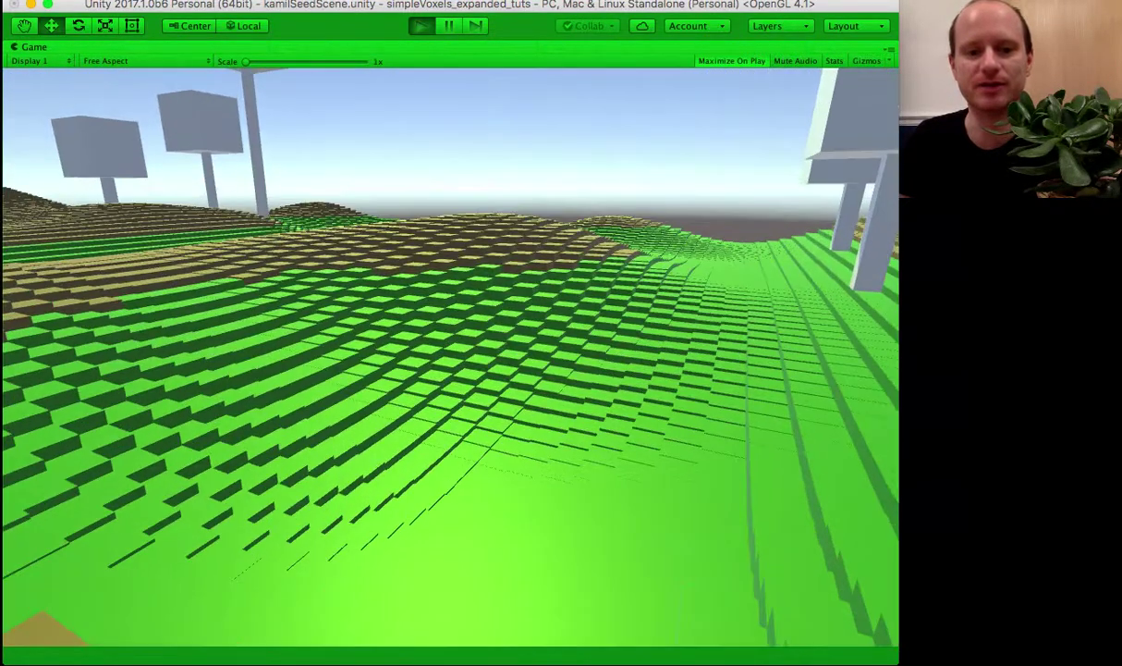
key(w)
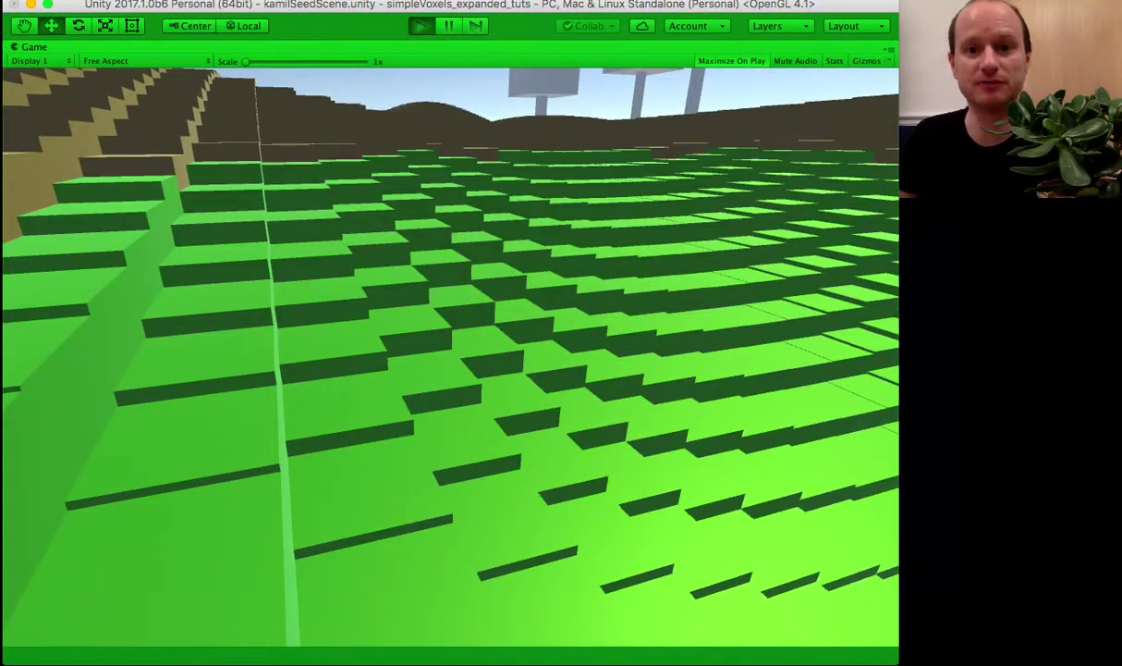
right_click(452, 357)
key(w)
right_click(451, 357)
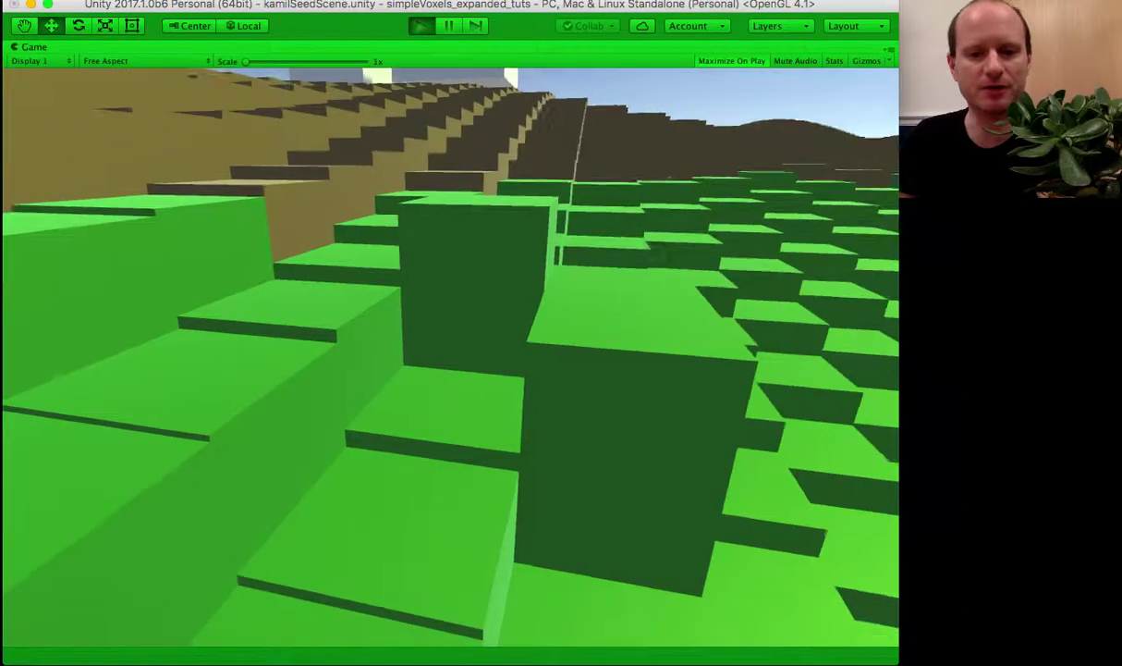
right_click(451, 356)
right_click(451, 356)
key(s)
Step: Test digging on the grassy slope while walking around, and stop the play test
click(451, 357)
key(w)
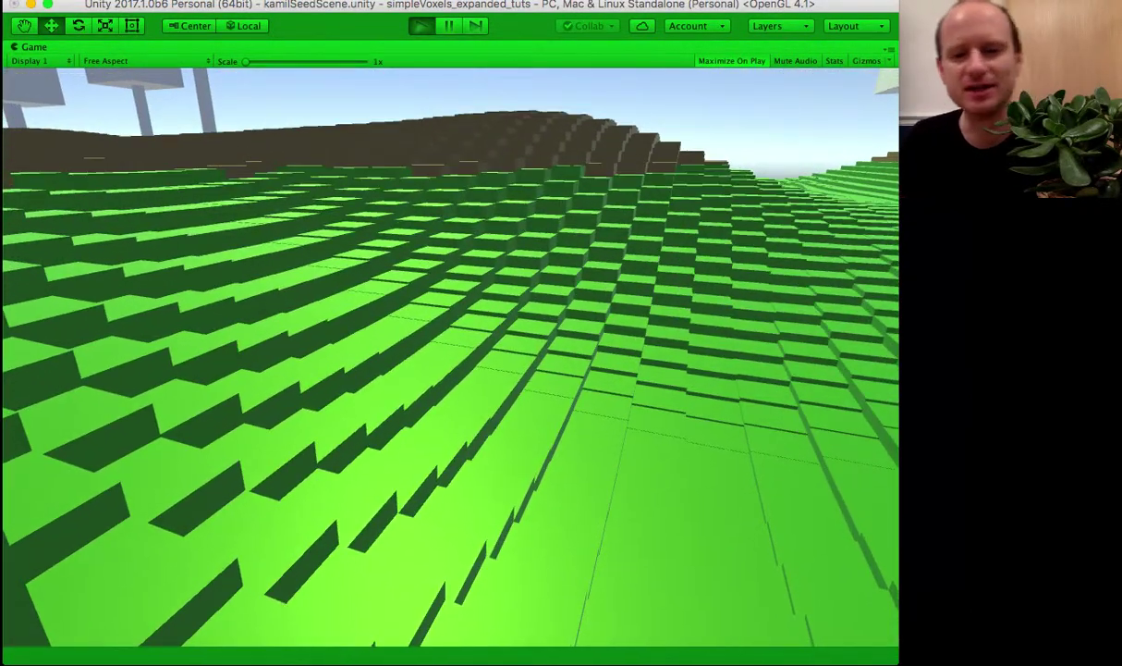
key(w)
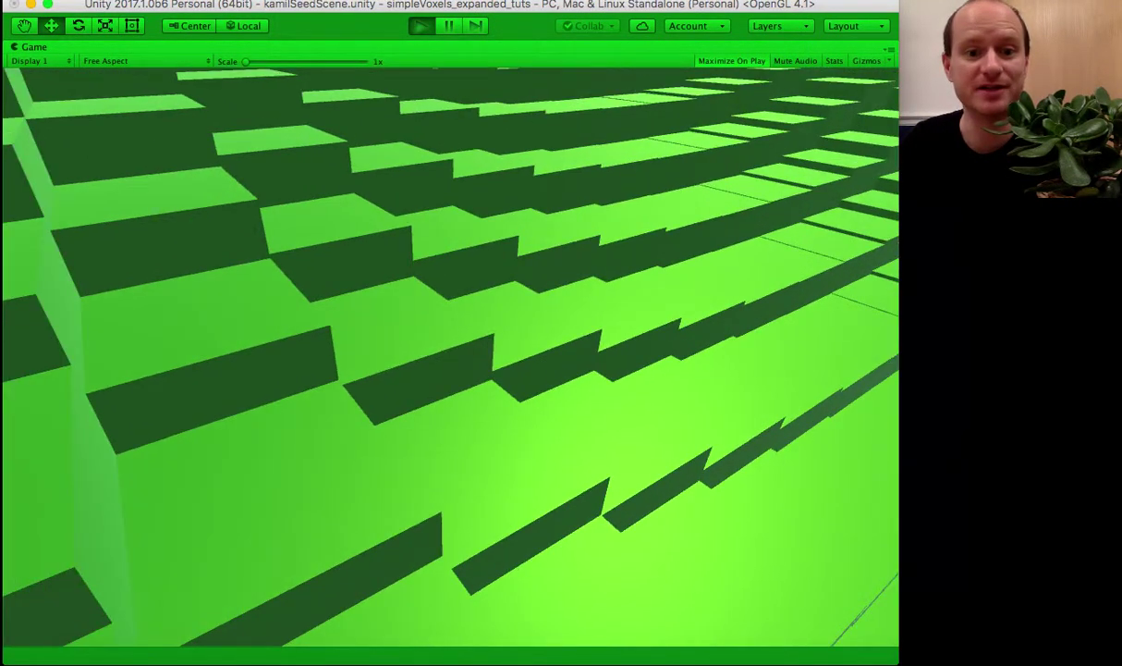
click(451, 356)
key(w)
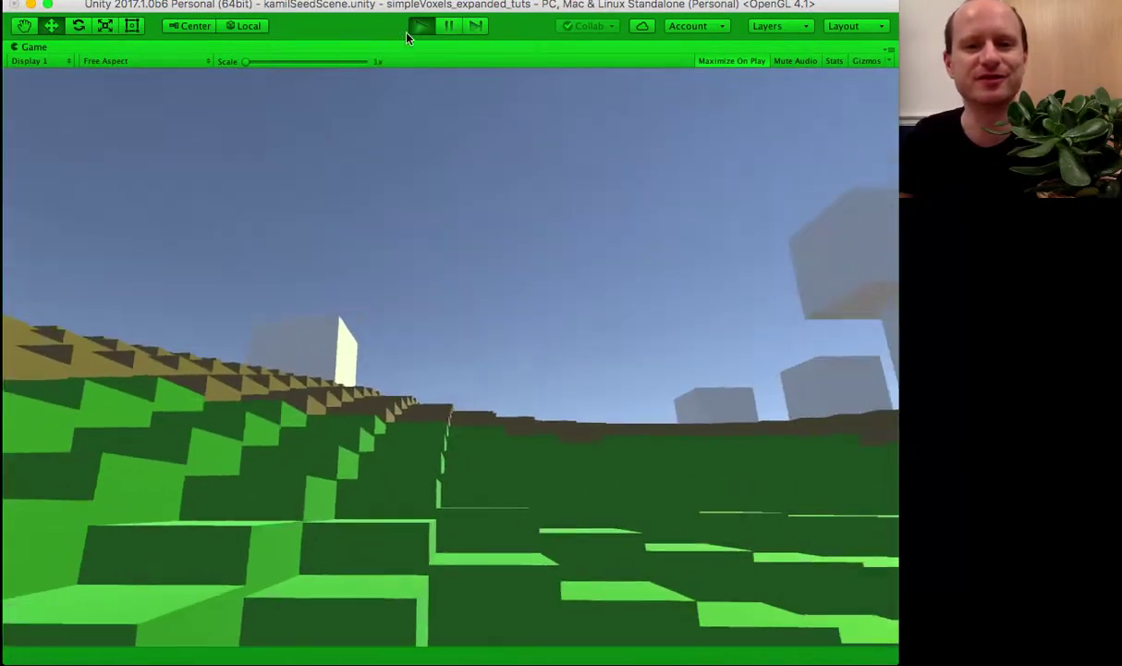
click(420, 28)
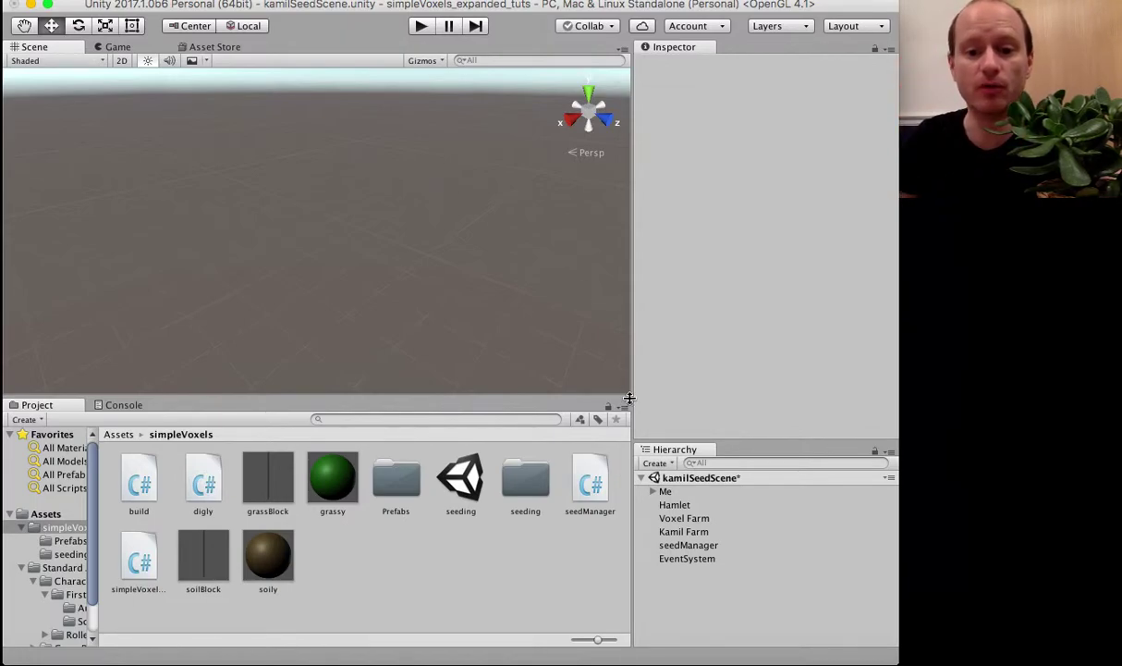
Step: Frame the Me object in the scene and add a 3D sphere at its position
click(666, 493)
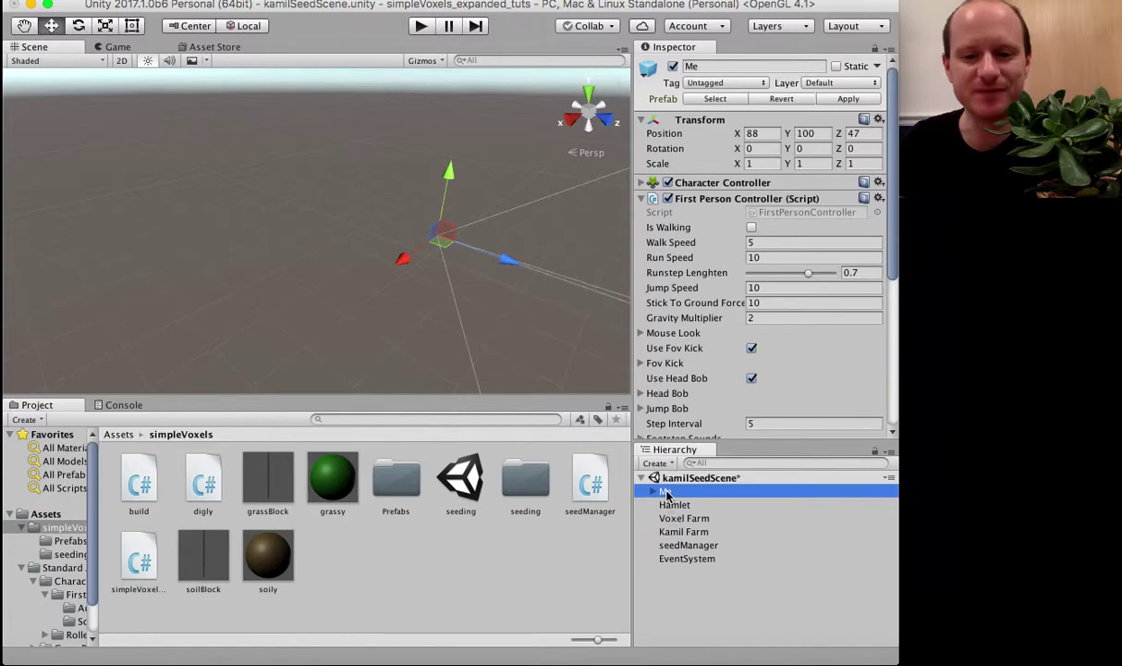
double_click(666, 492)
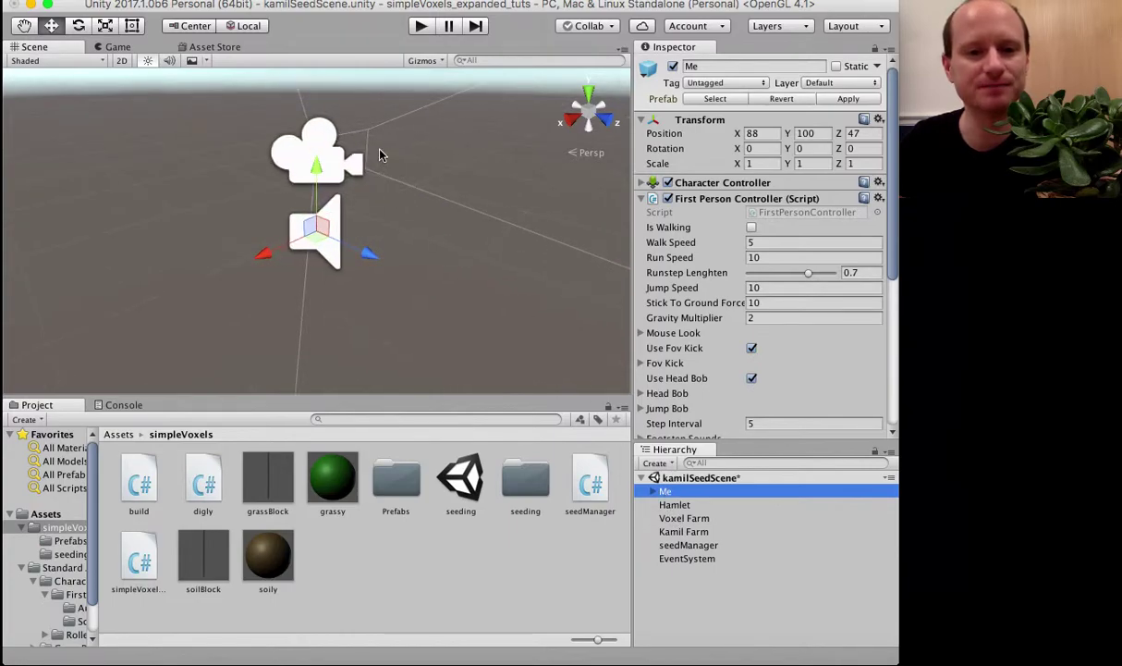
click(205, 0)
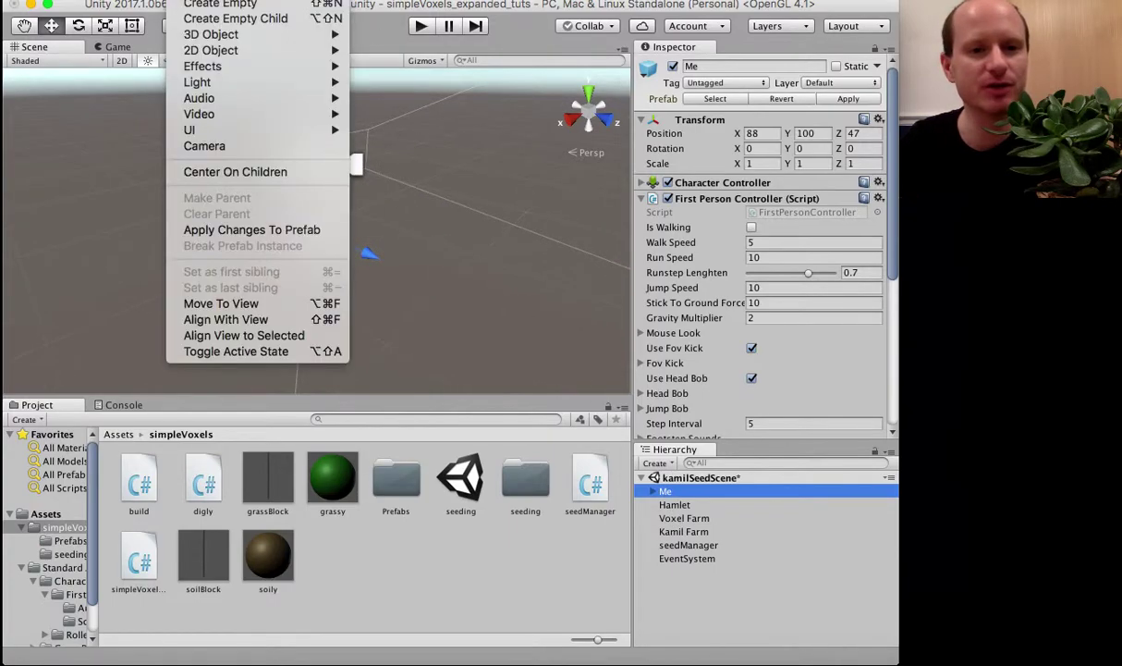
mouse_move(240, 37)
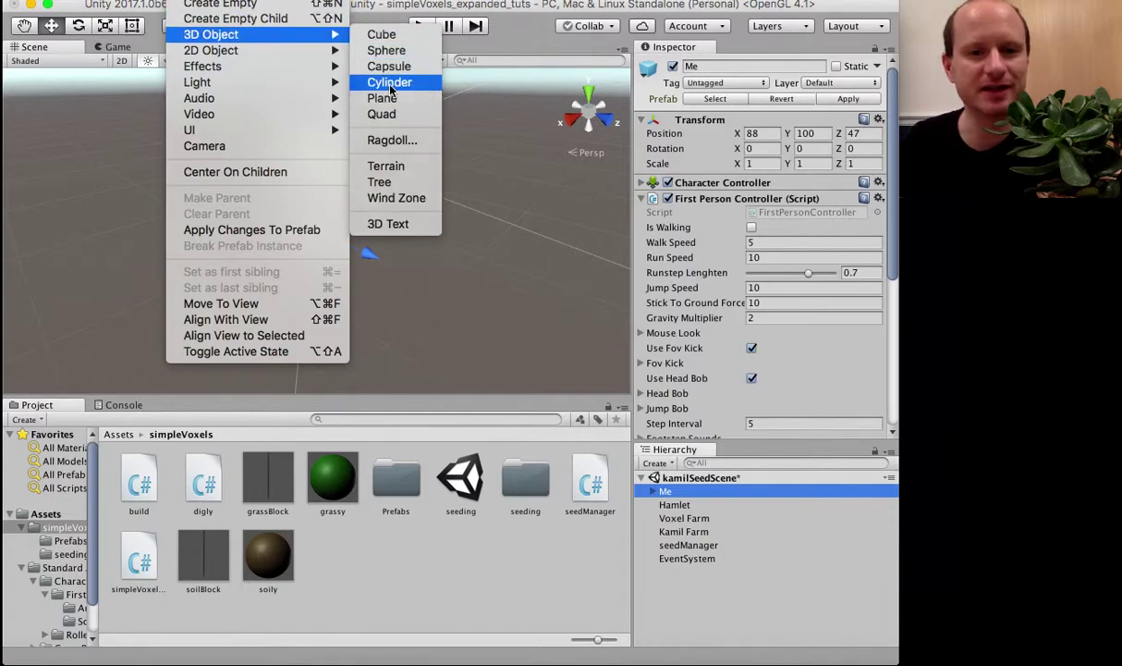
click(389, 51)
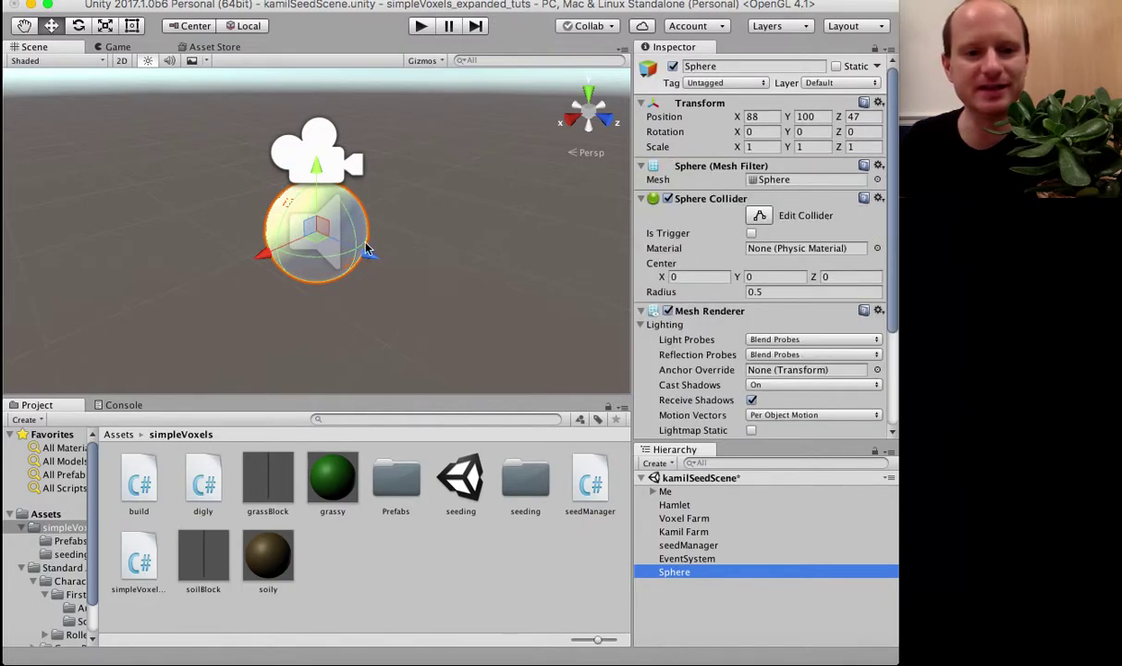
Step: Rename the new sphere as cursor
click(682, 494)
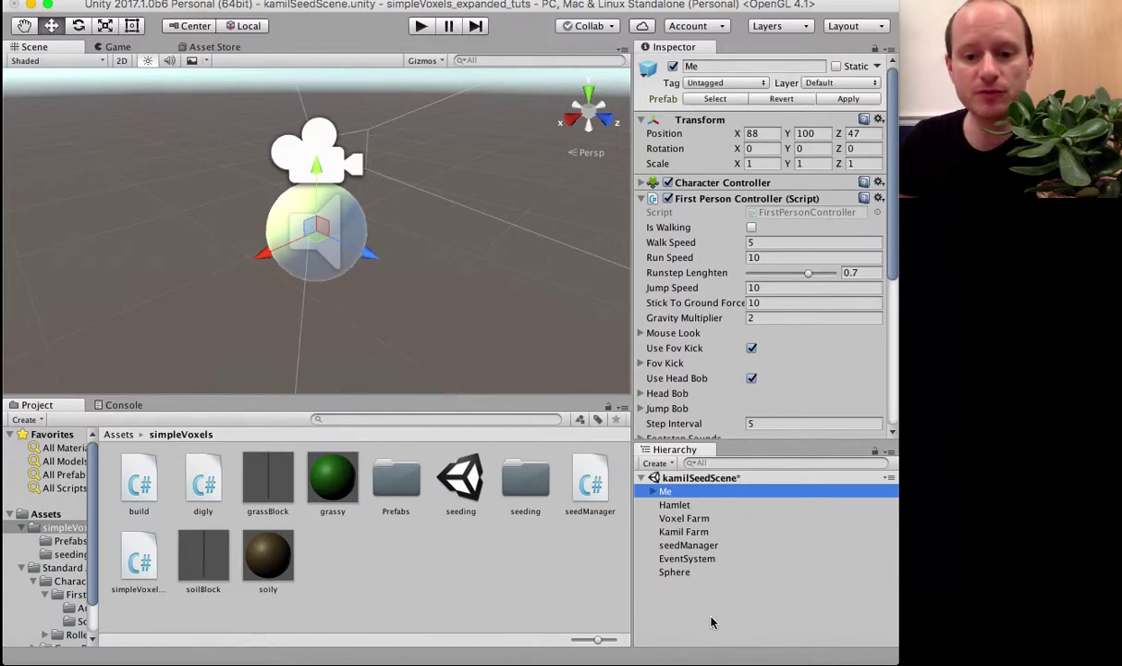
click(676, 574)
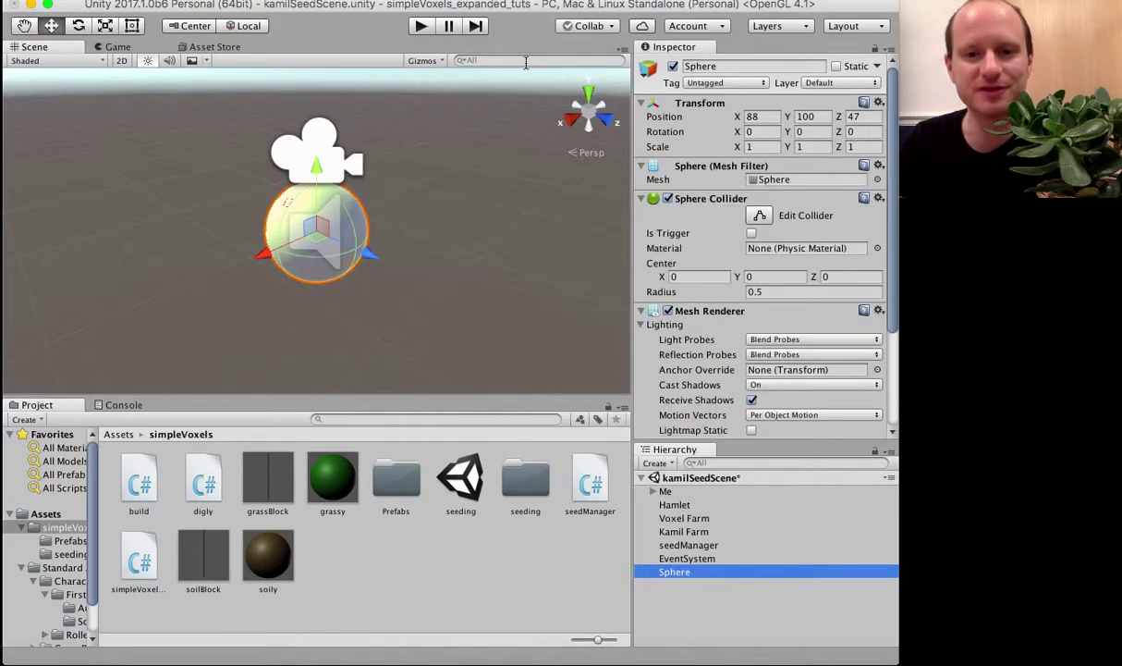
click(764, 66)
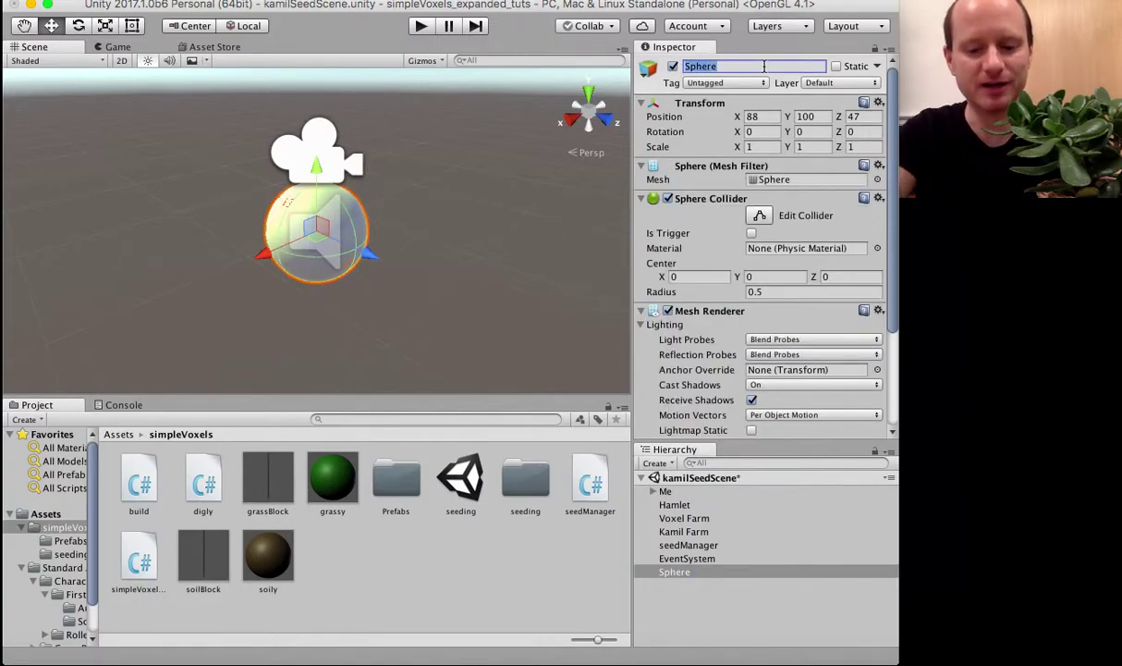
text(cursor)
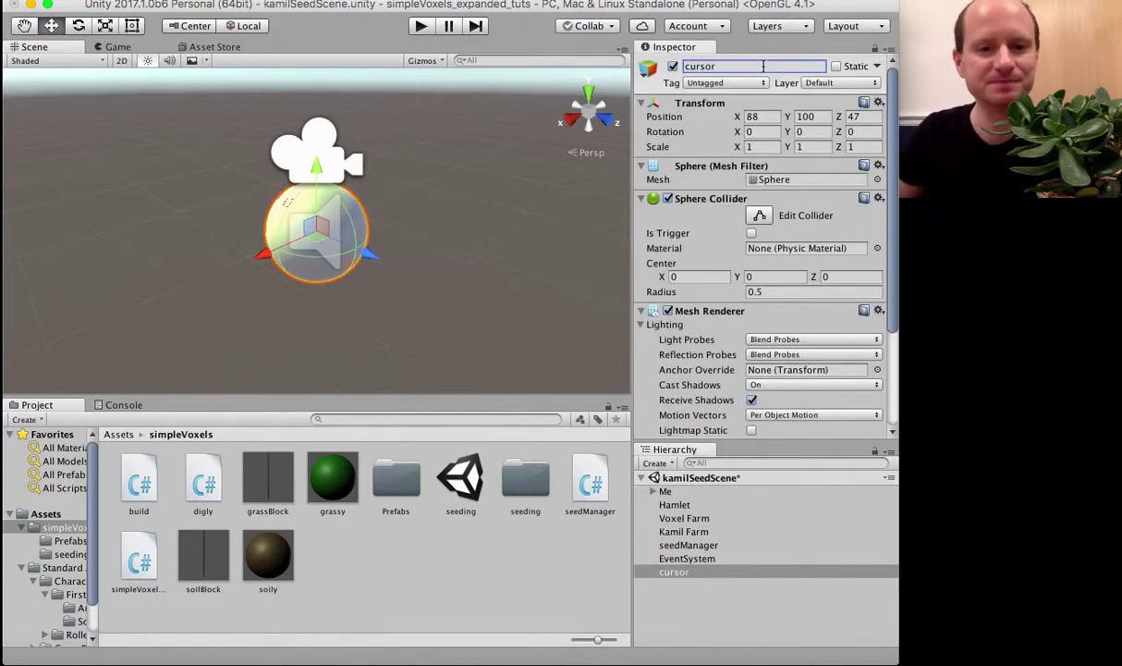
Step: Move the cursor sphere in front of the player to about Z 48.47 and make it a child of Me
drag(370, 259, 458, 299)
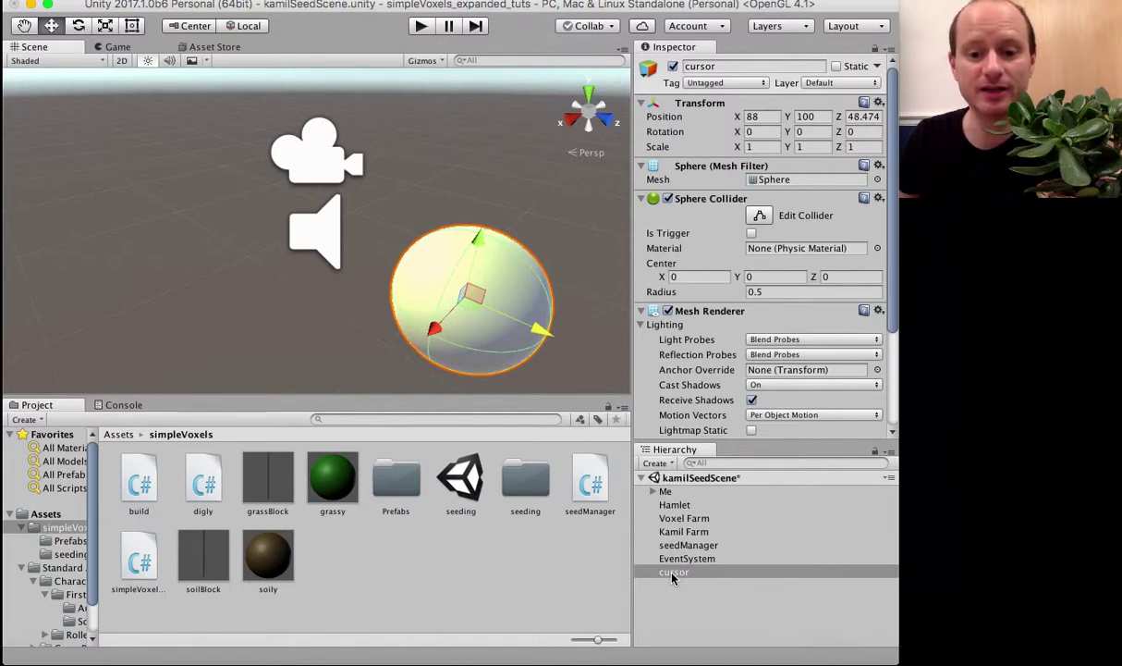
drag(672, 572, 670, 492)
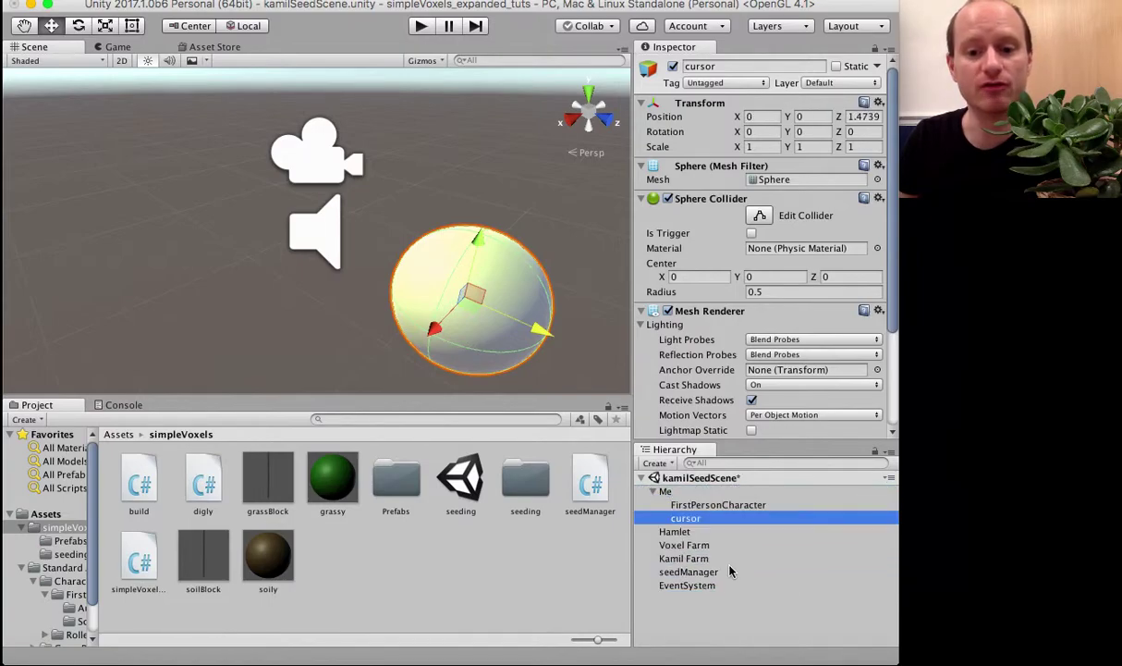
click(655, 492)
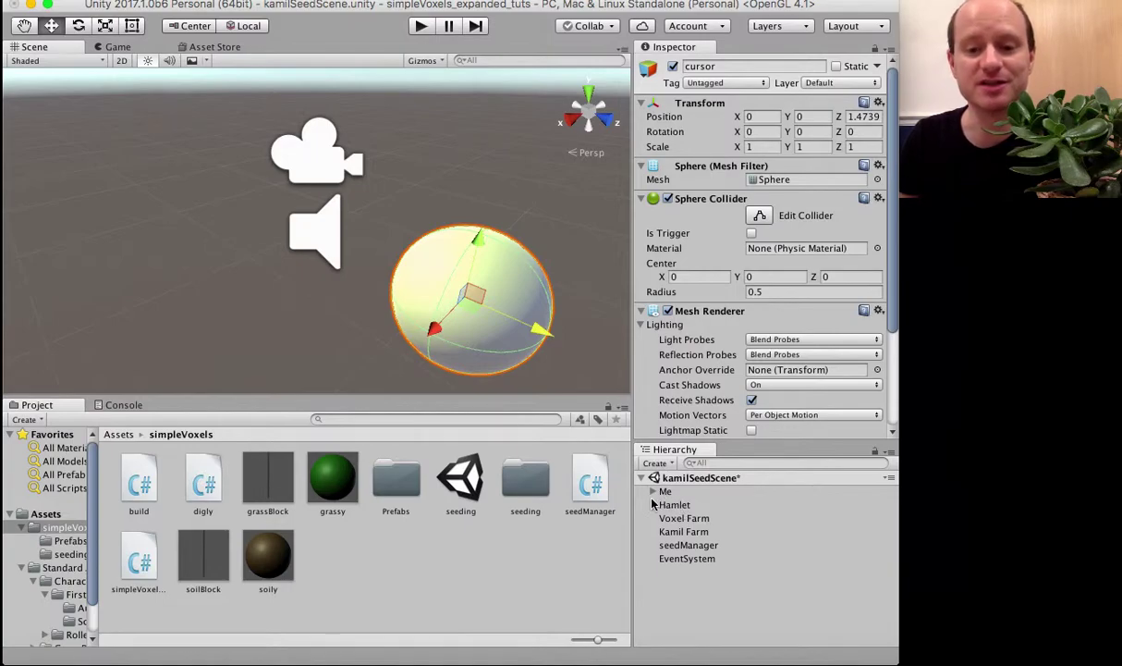
click(652, 492)
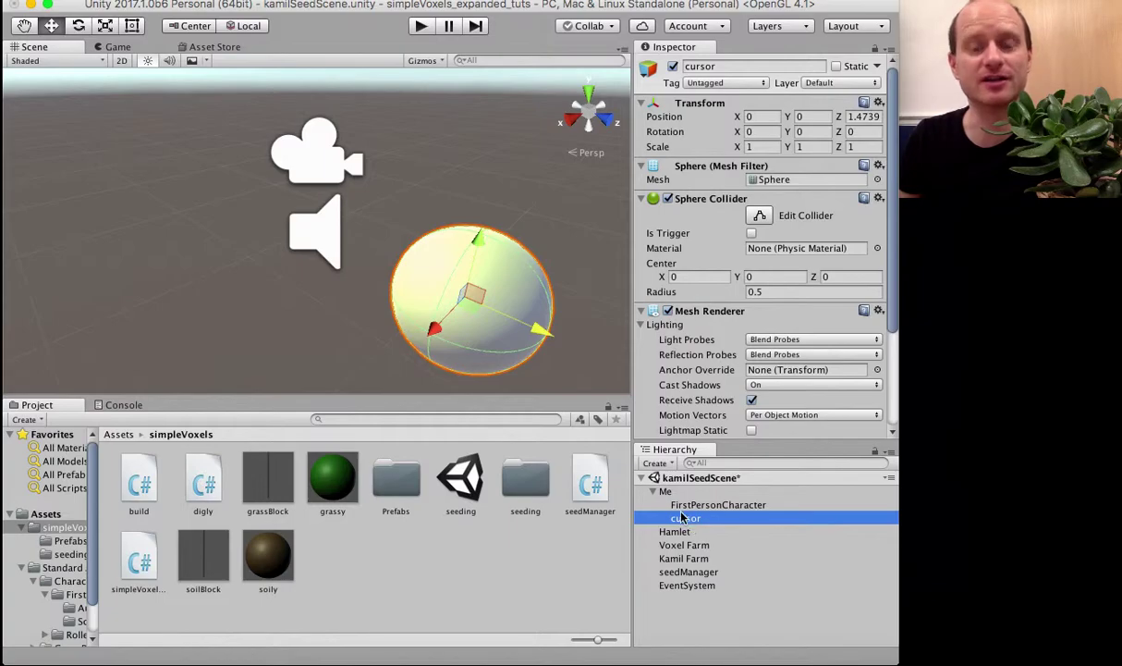
click(654, 493)
click(654, 492)
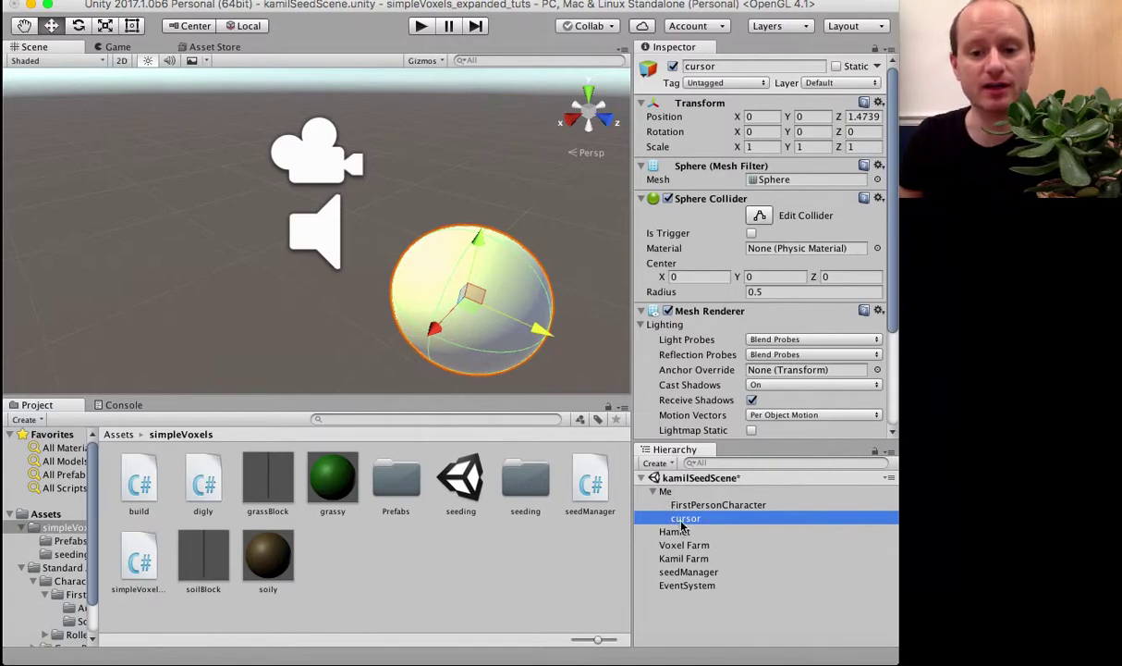
Step: Play-test the scene with the cursor sphere attached to Me, and stop the test
click(421, 26)
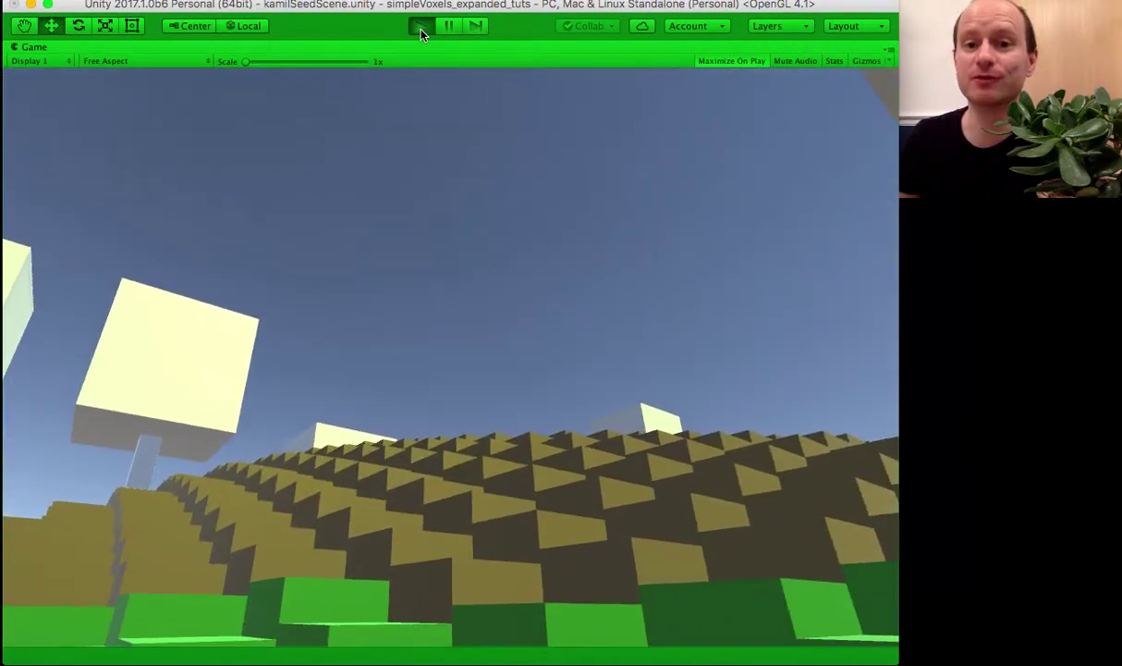
click(419, 25)
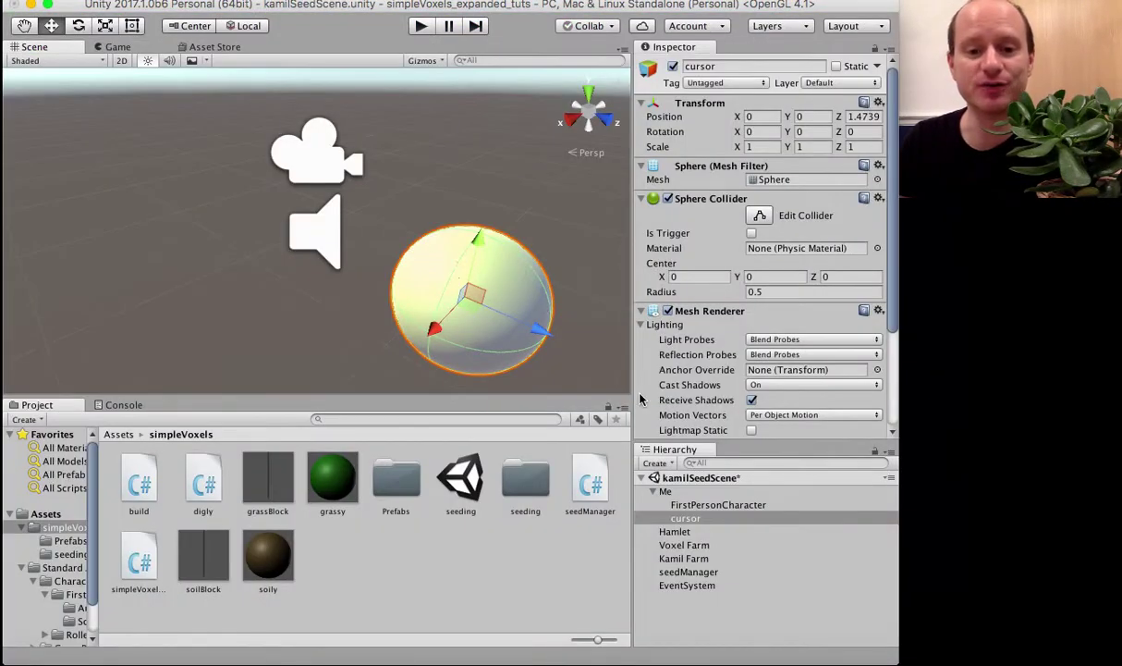
Step: Make the cursor a child of FirstPersonCharacter and move it forward along Z to about 3.19
click(703, 506)
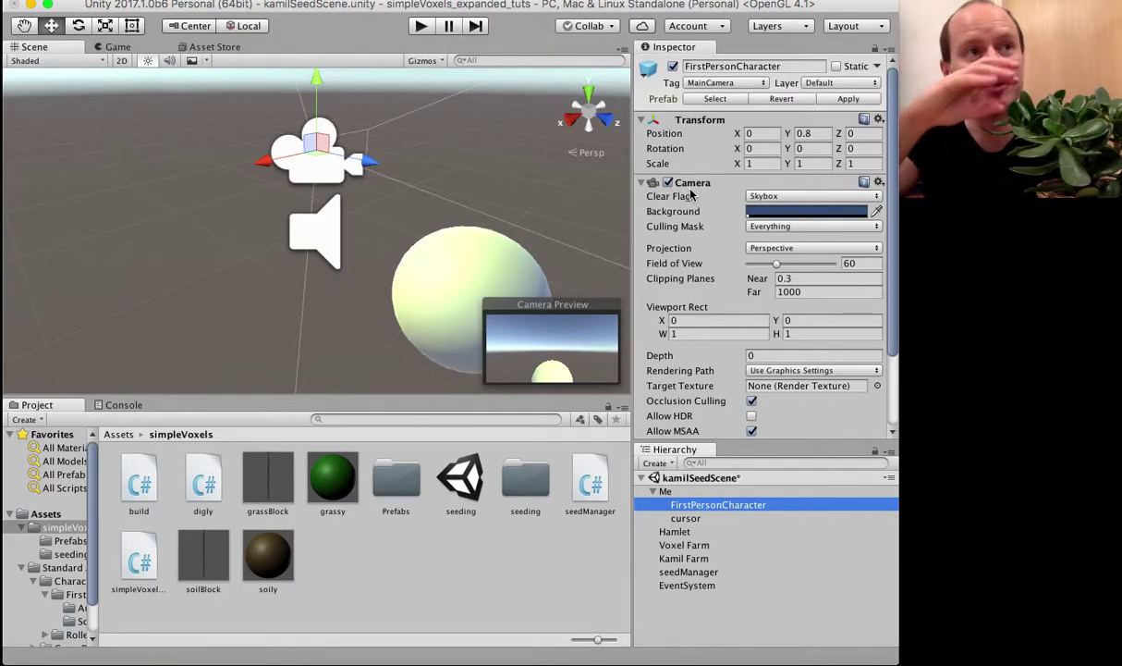
click(692, 519)
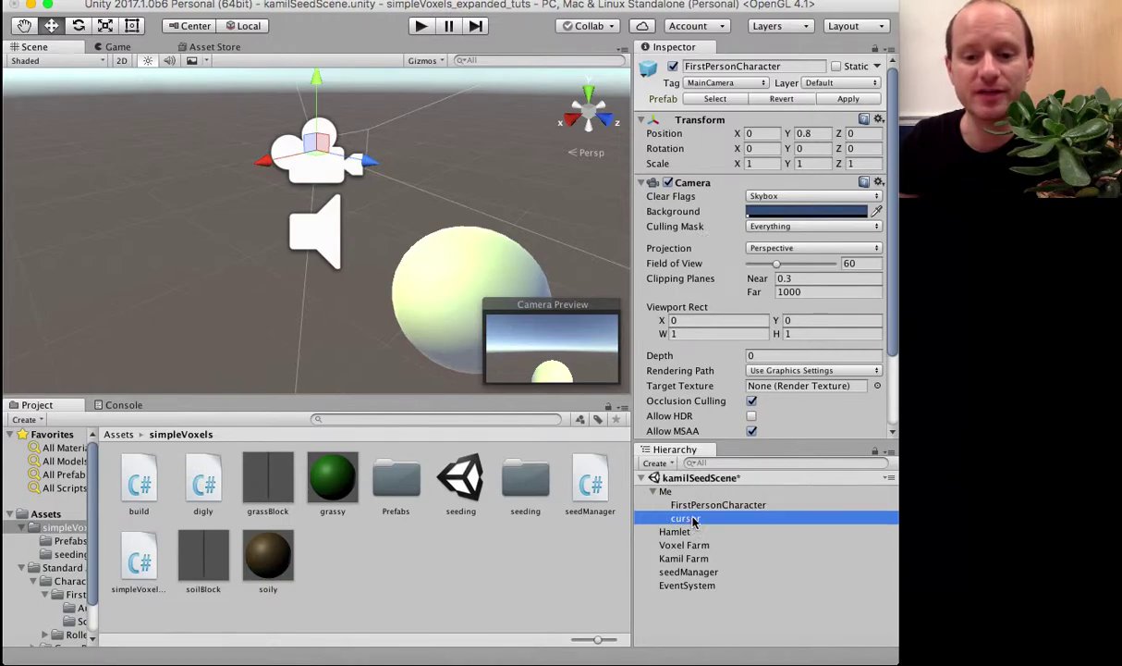
drag(693, 520, 695, 506)
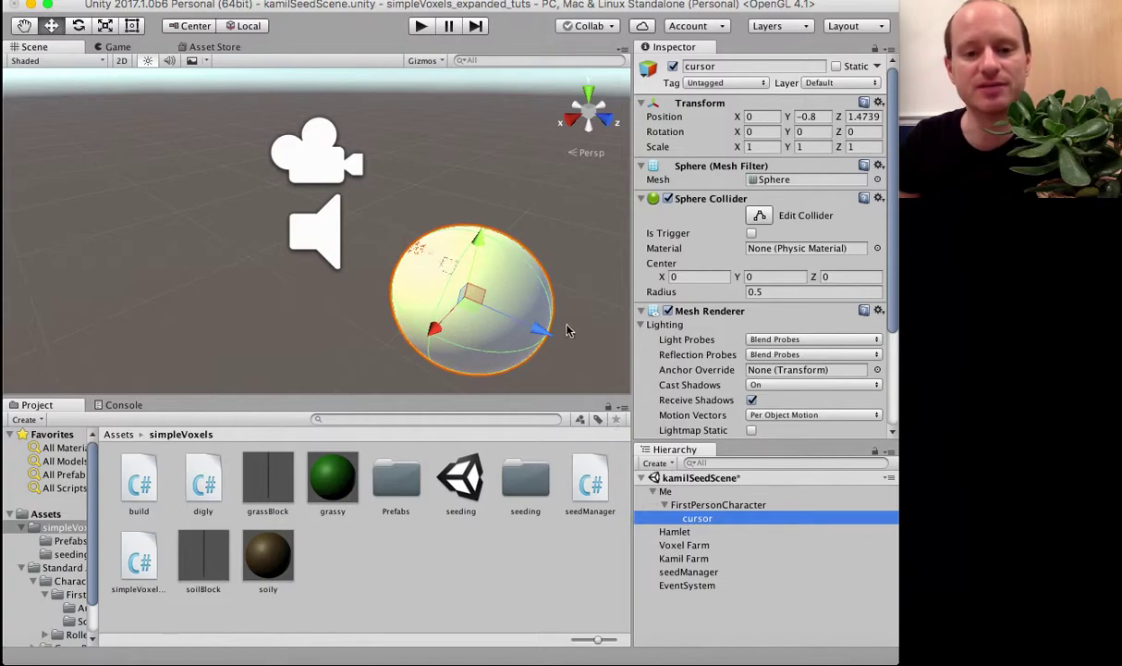
drag(540, 334, 740, 349)
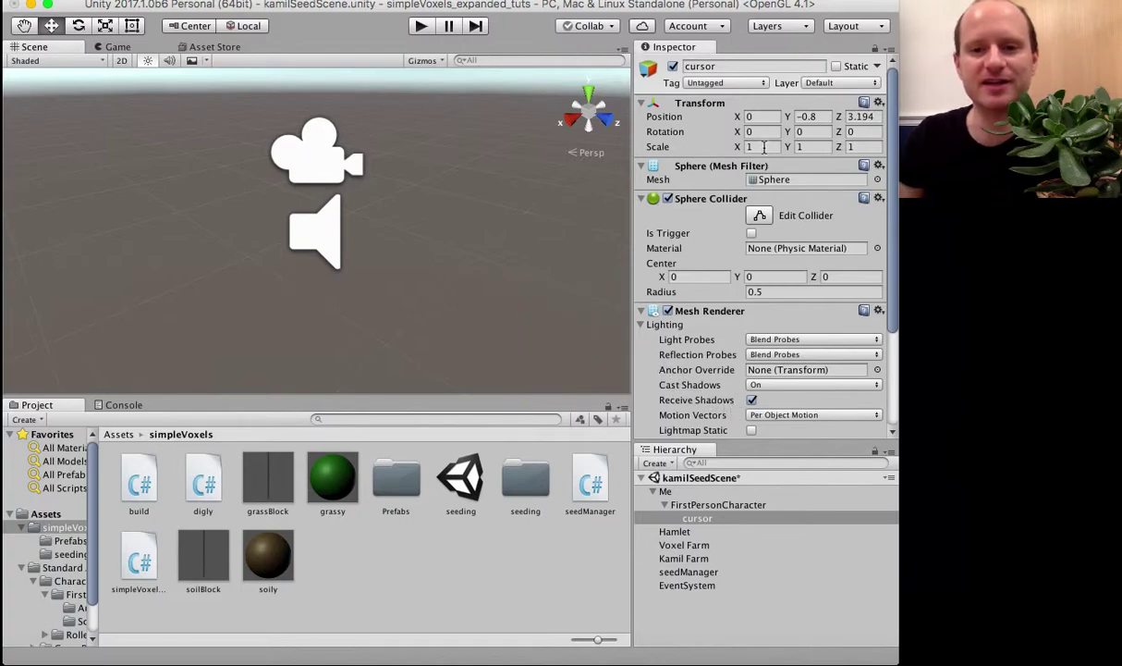
Step: Scale the cursor sphere down to 0.1 on the X, Y and Z axes
click(764, 147)
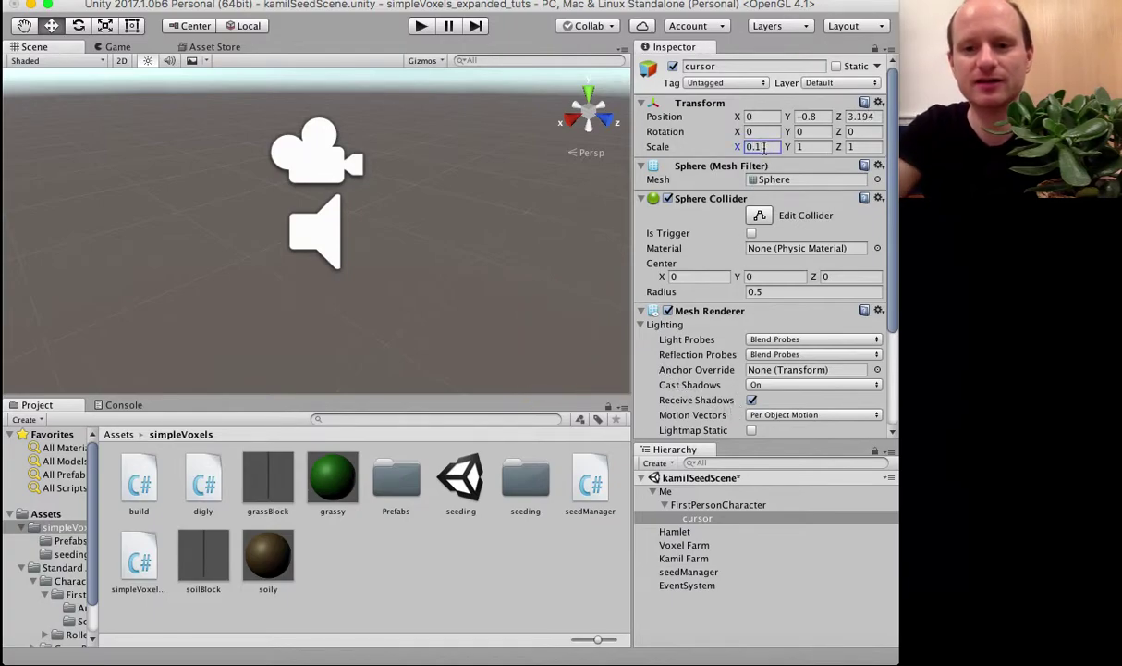
click(798, 146)
text(0.1)
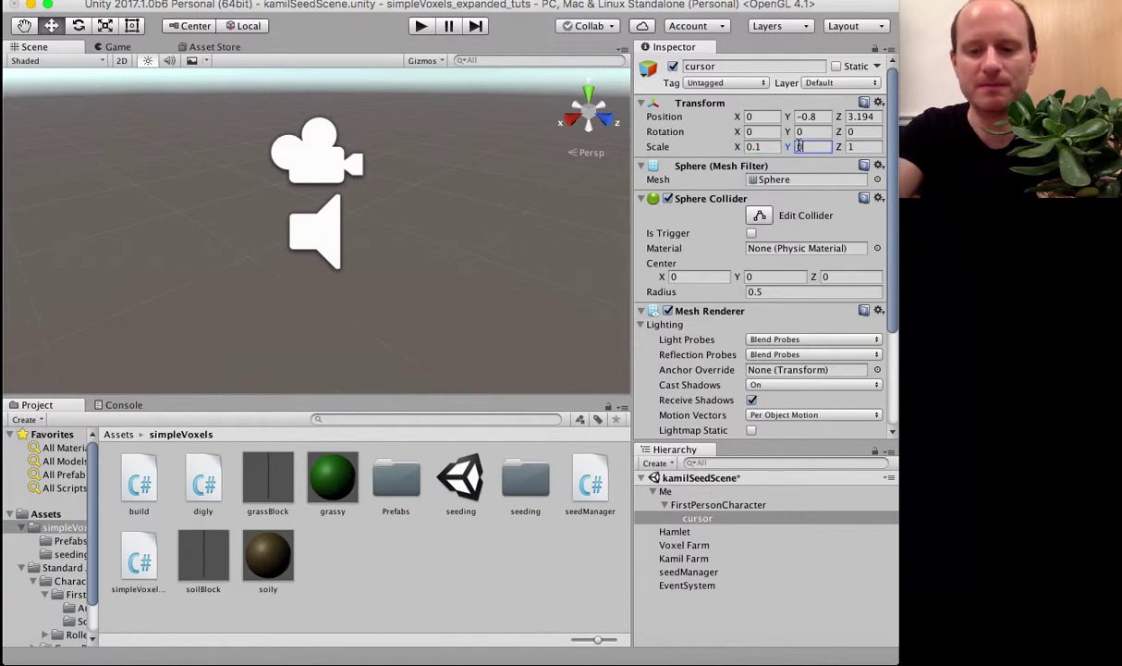
click(869, 147)
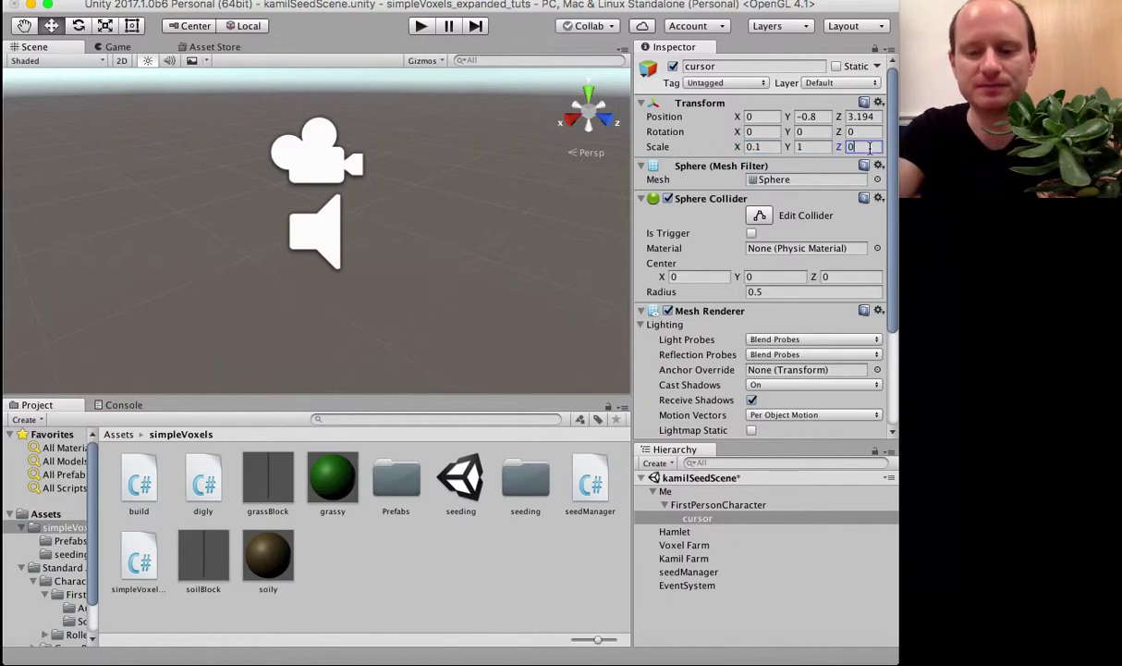
text(0.1)
click(815, 148)
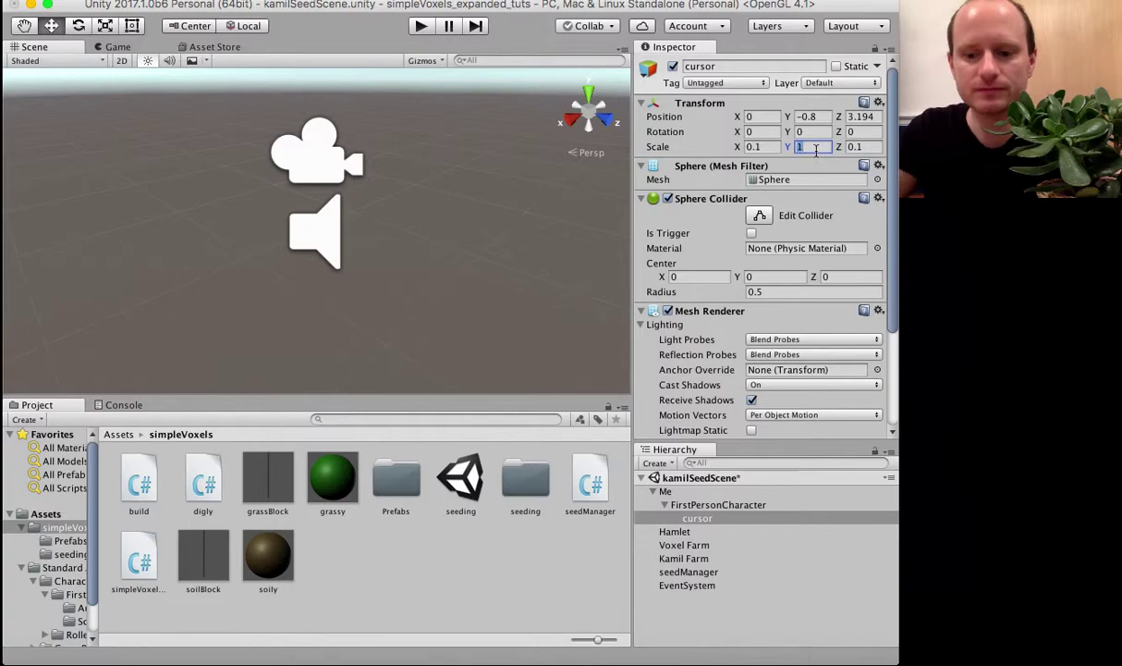
text(0.1)
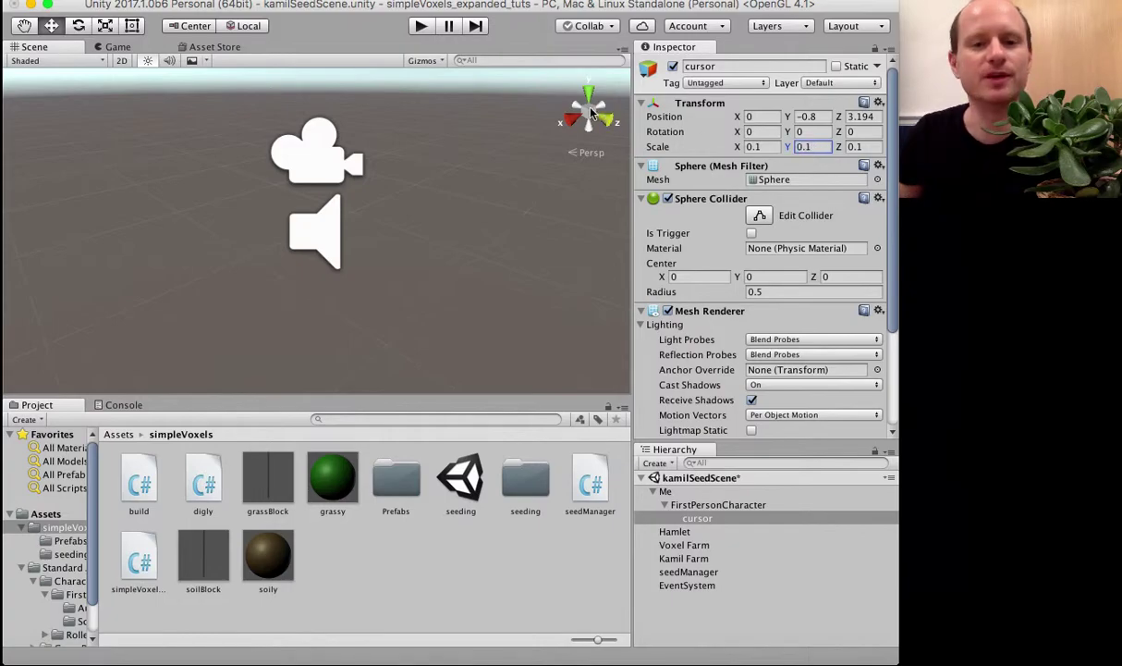
Step: Play-test how the small cursor follows the camera while walking and looking around, and stop the test
click(420, 28)
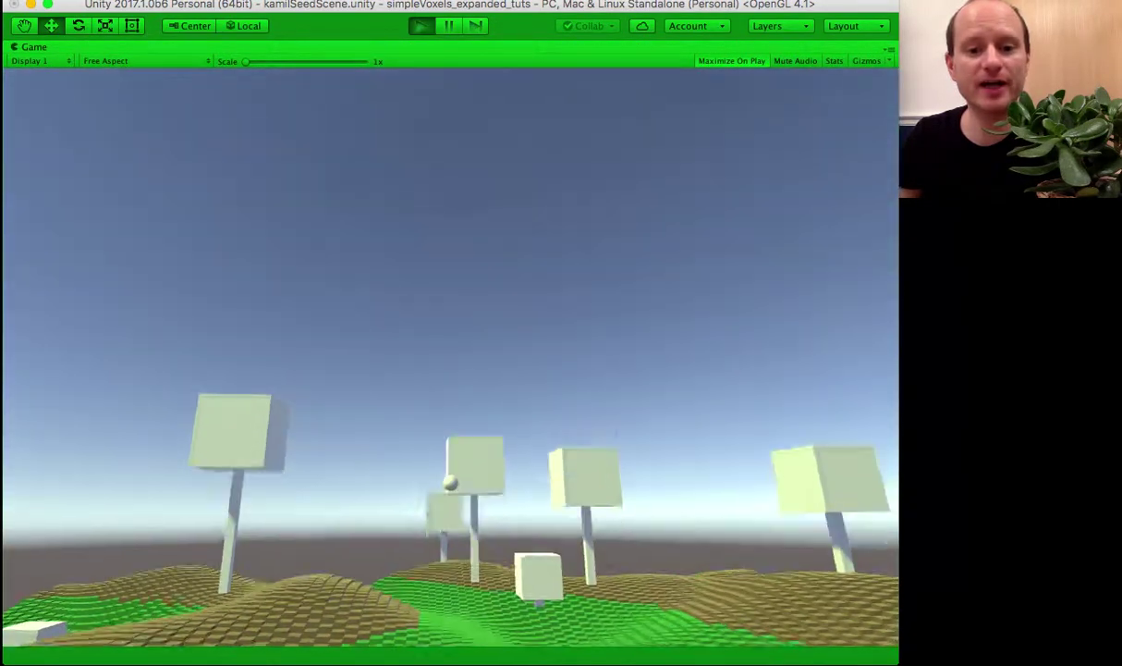
key(w)
key(w)
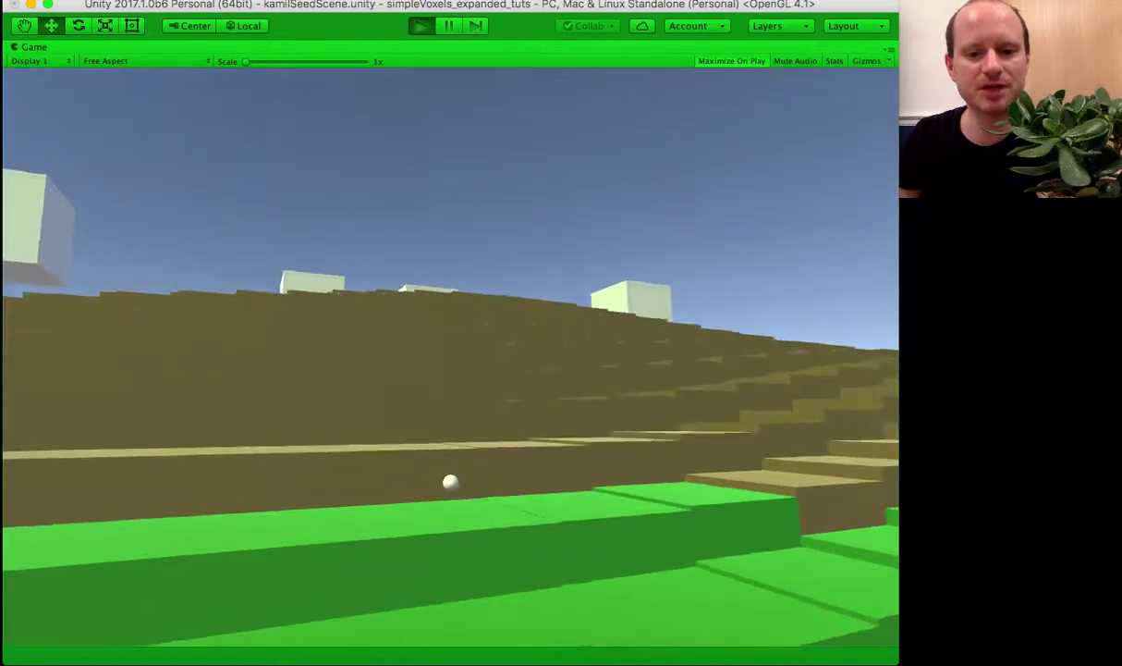
key(w)
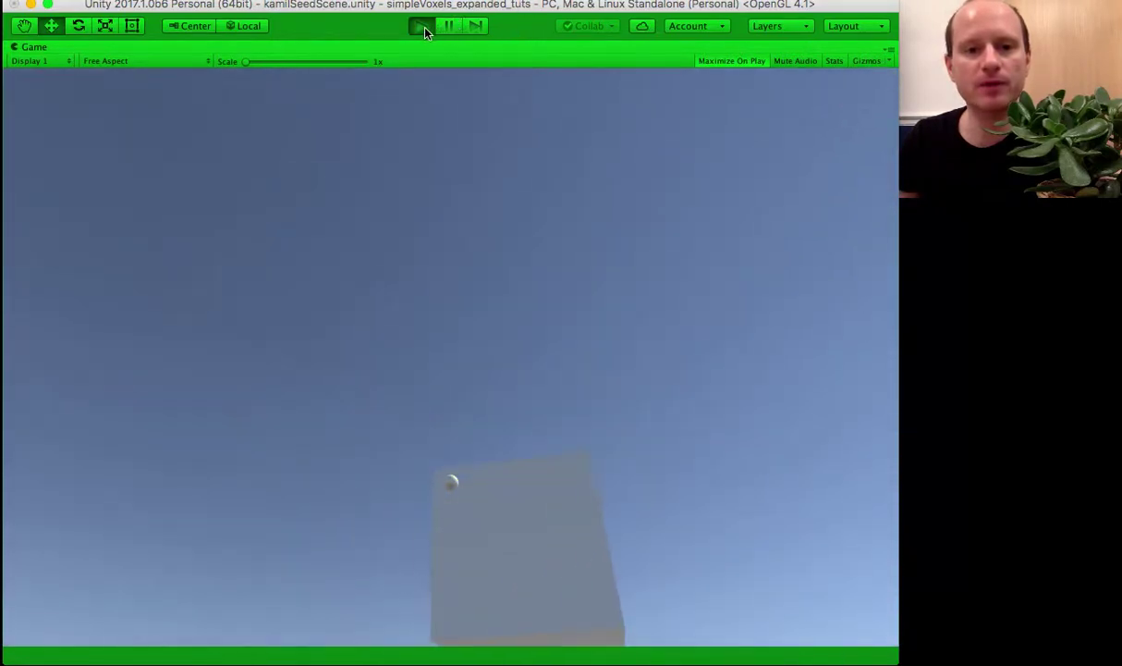
click(421, 26)
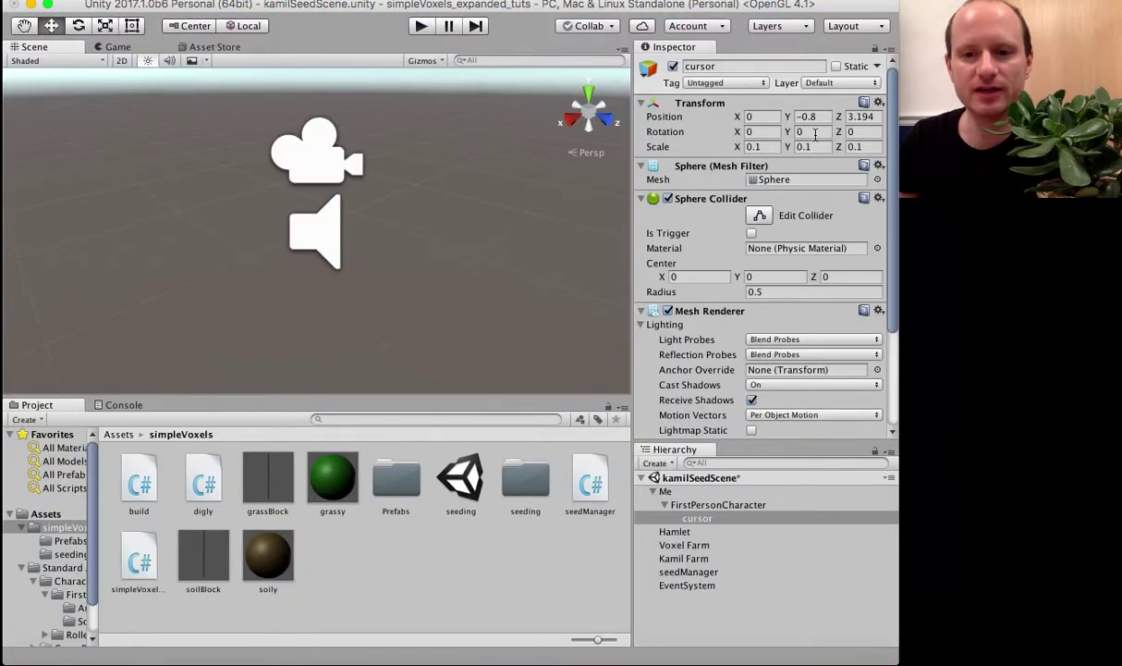
Step: Frame the cursor in the scene and raise it to the camera's height by setting its Y position to 0
double_click(705, 521)
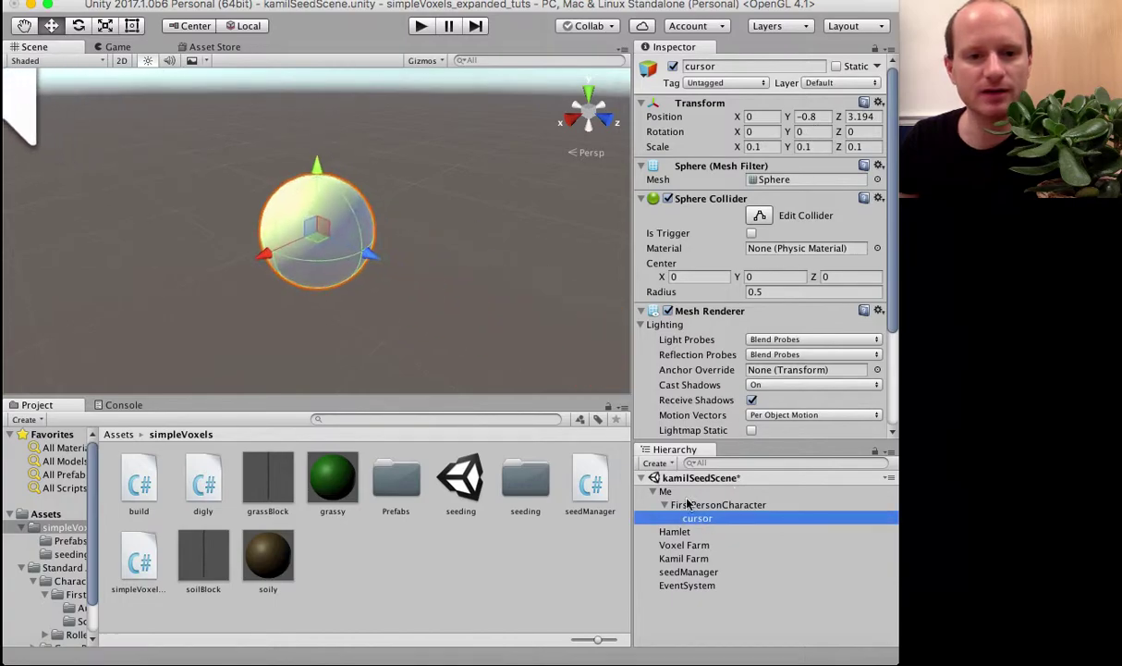
drag(322, 176, 310, 90)
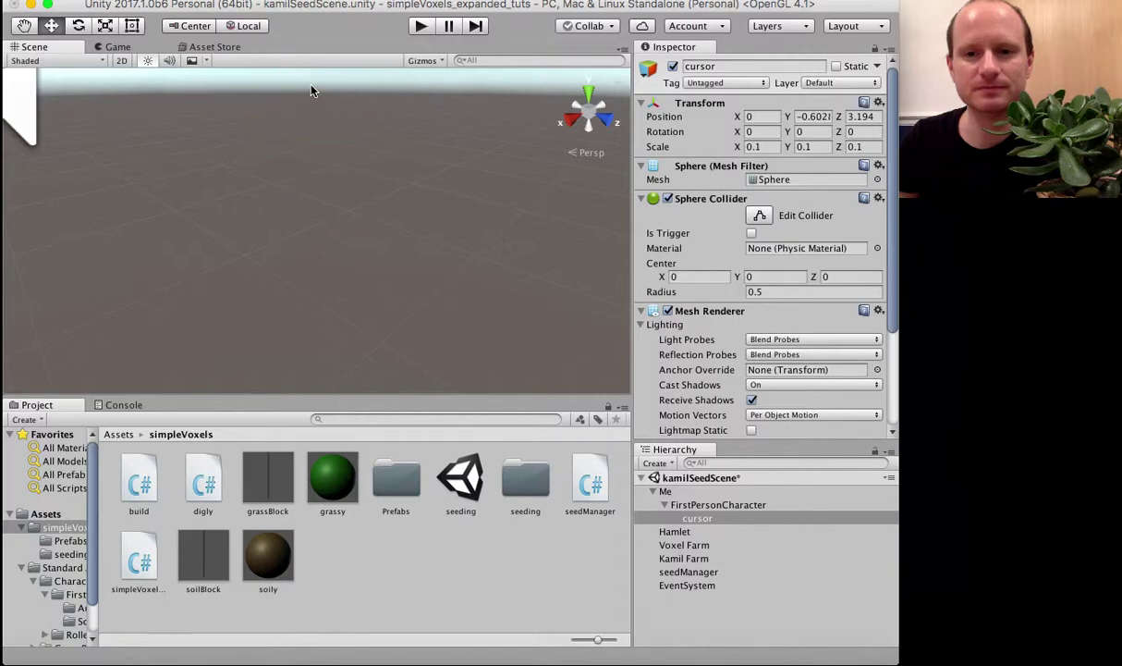
click(801, 116)
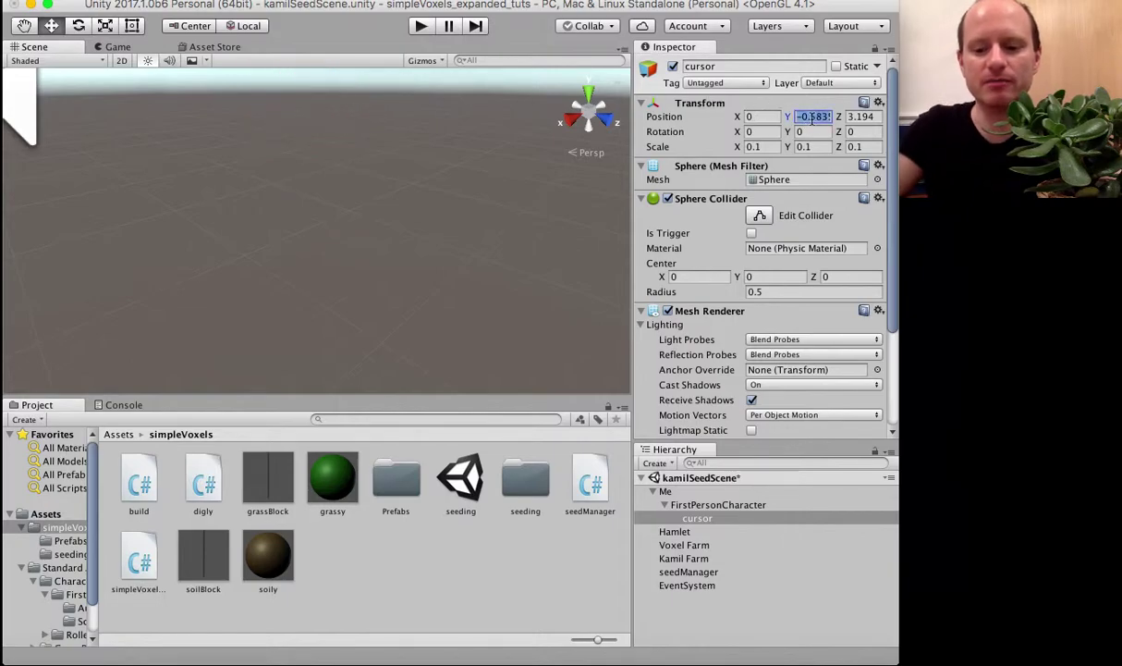
text(0)
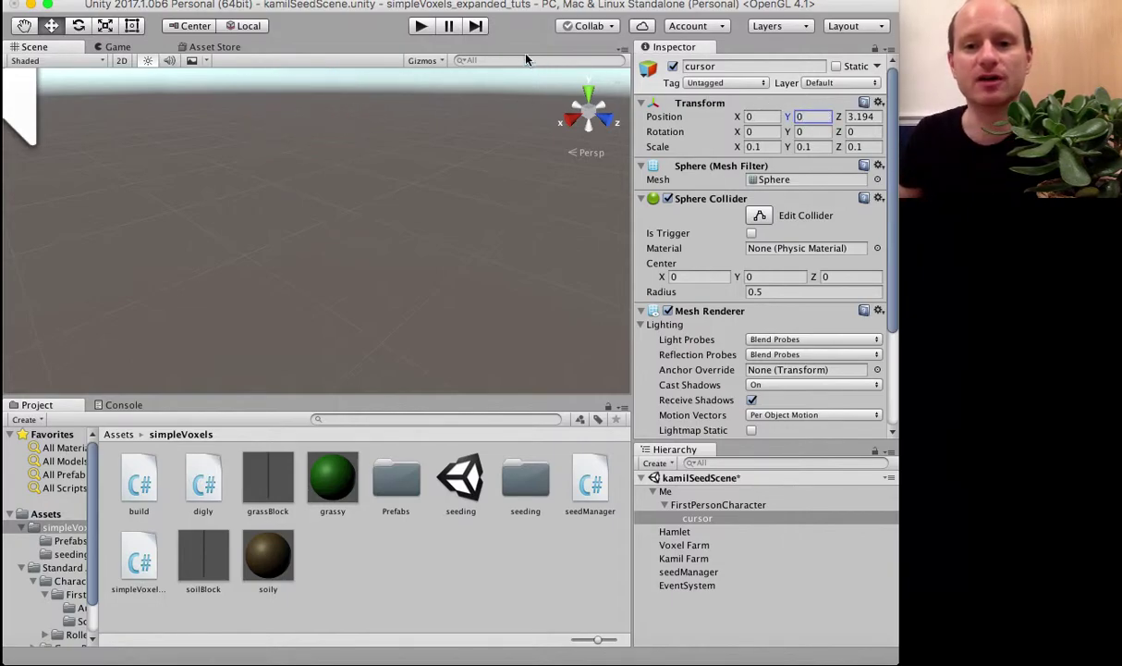
Step: Play-test the centred cursor by walking, jumping and looking around the voxel terrain, and stop the test
click(413, 27)
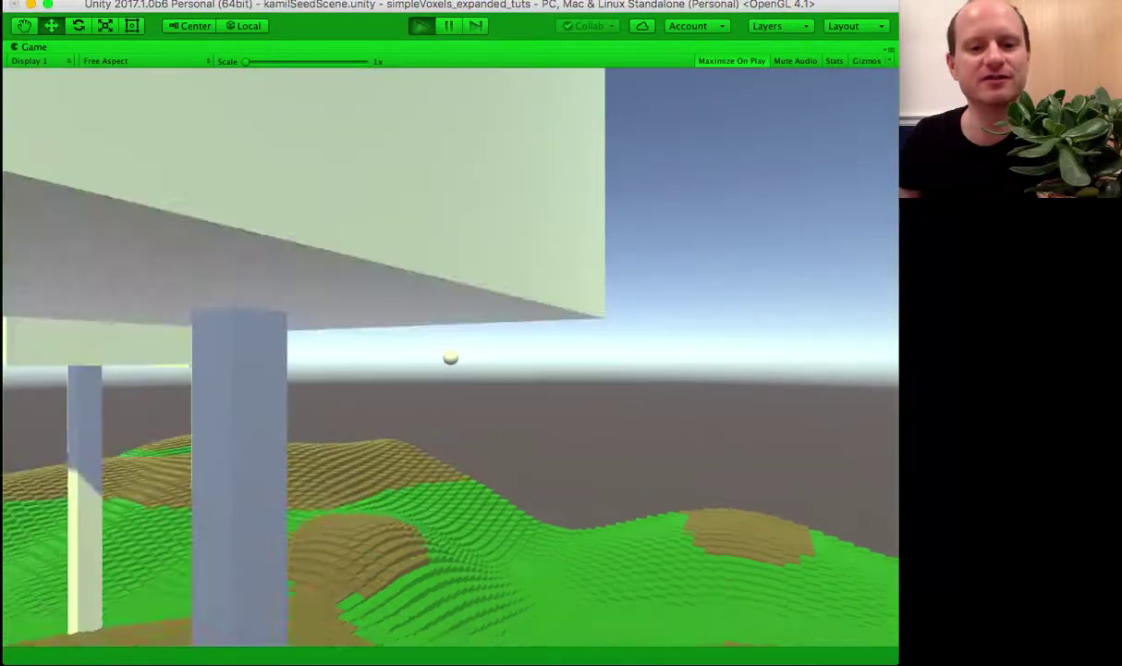
key(w)
key(w)
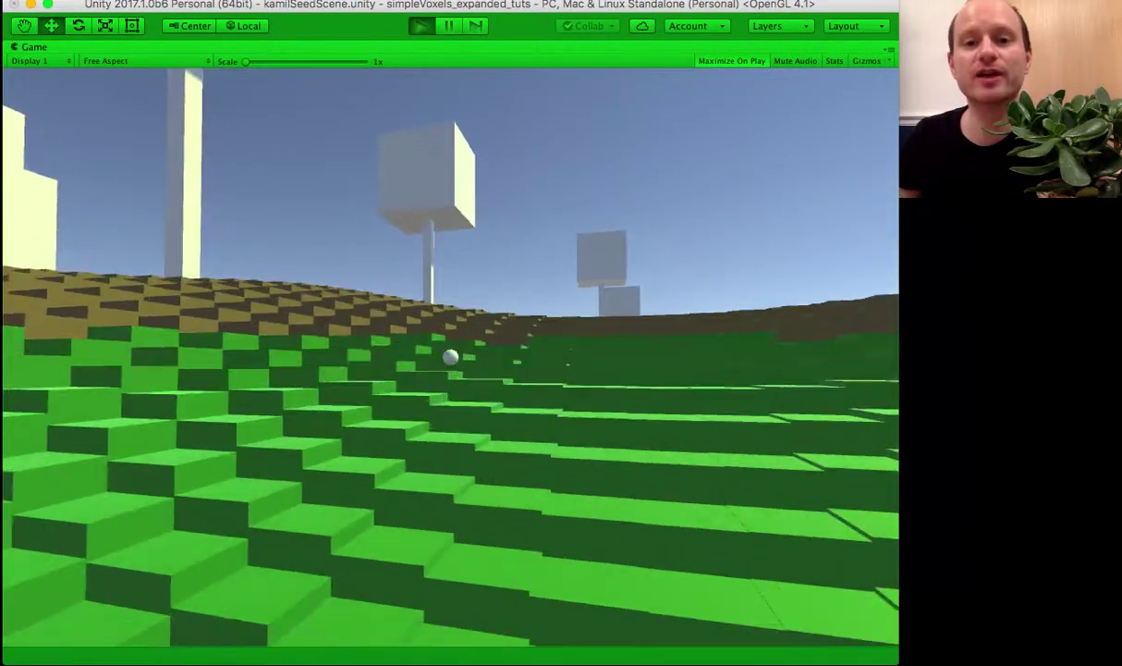
key(space)
key(w)
key(space)
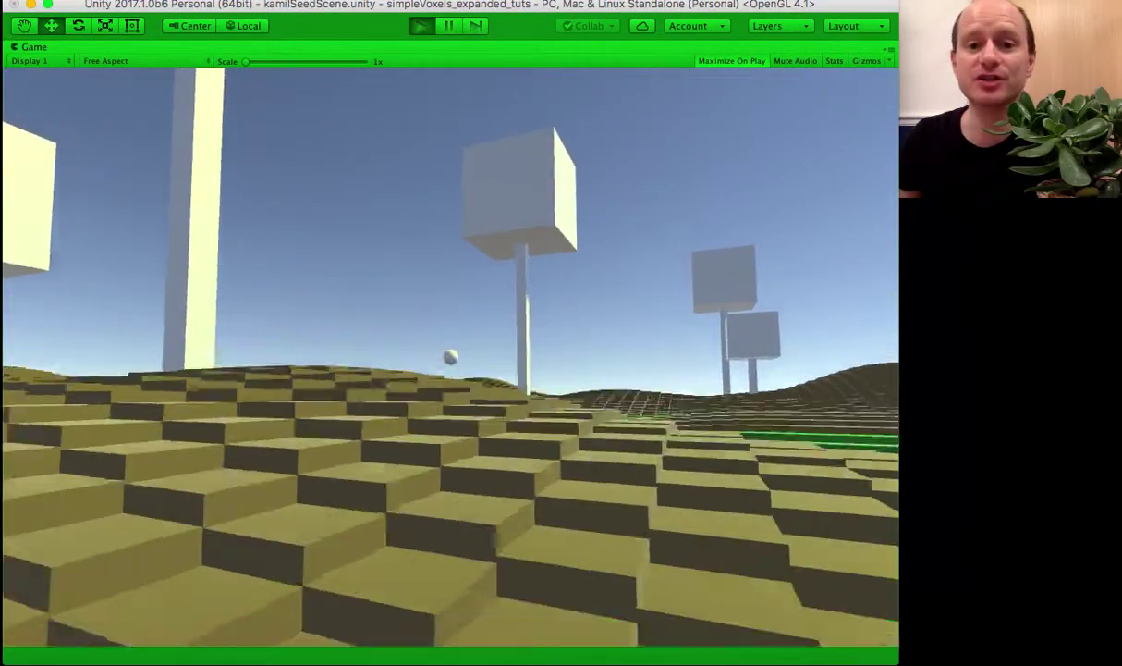
key(space)
key(w)
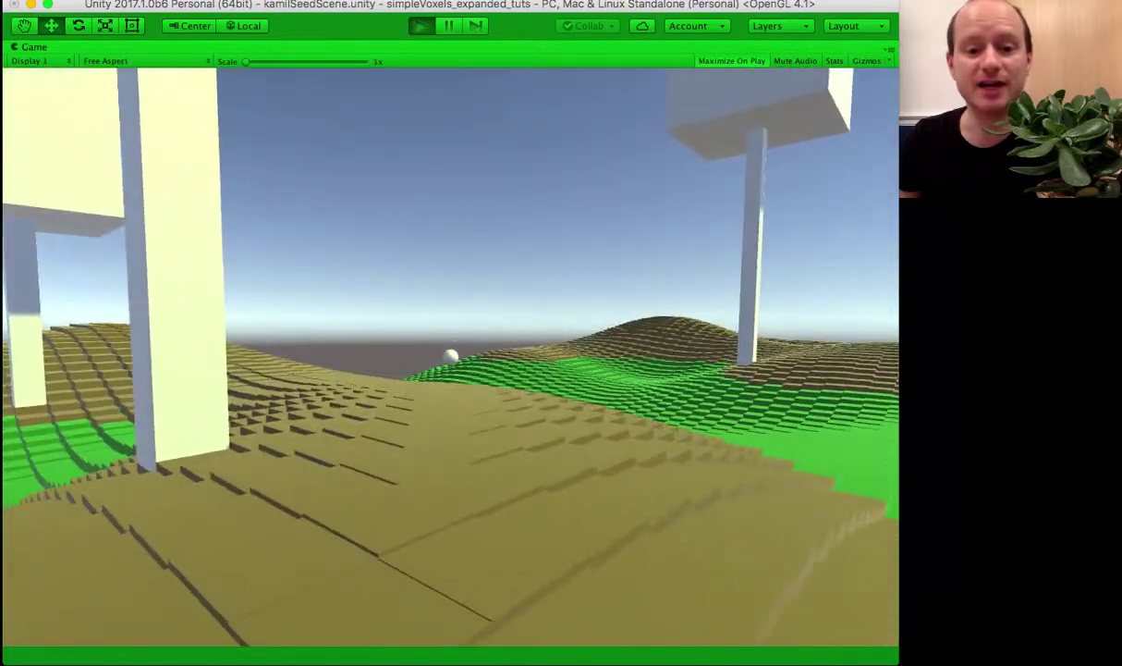
key(w)
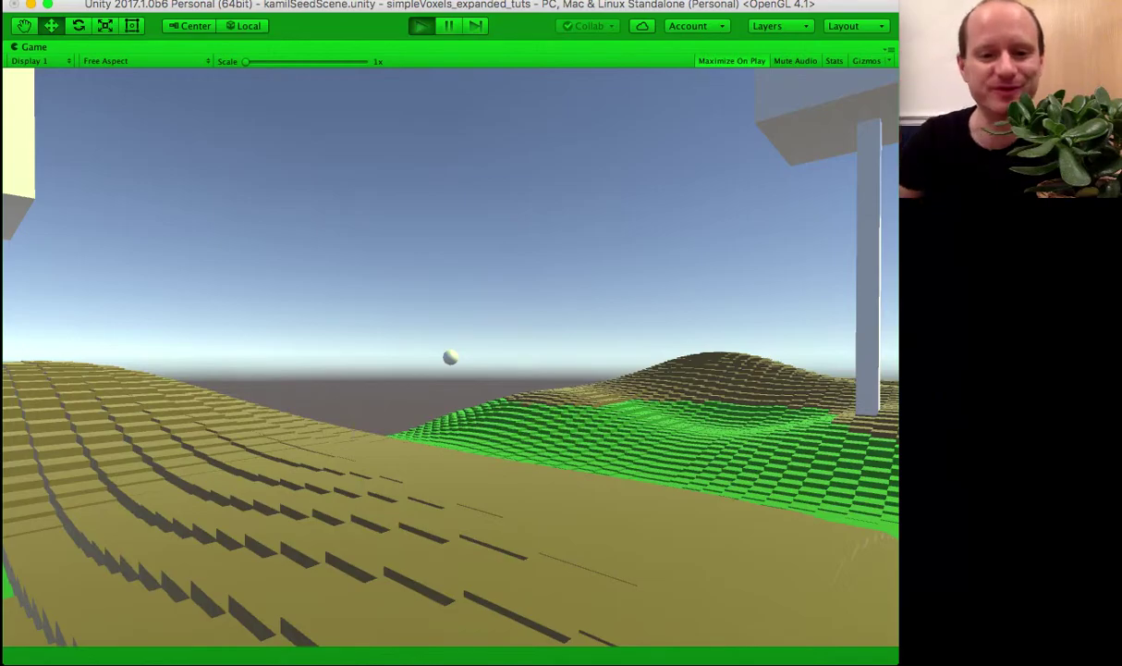
key(w)
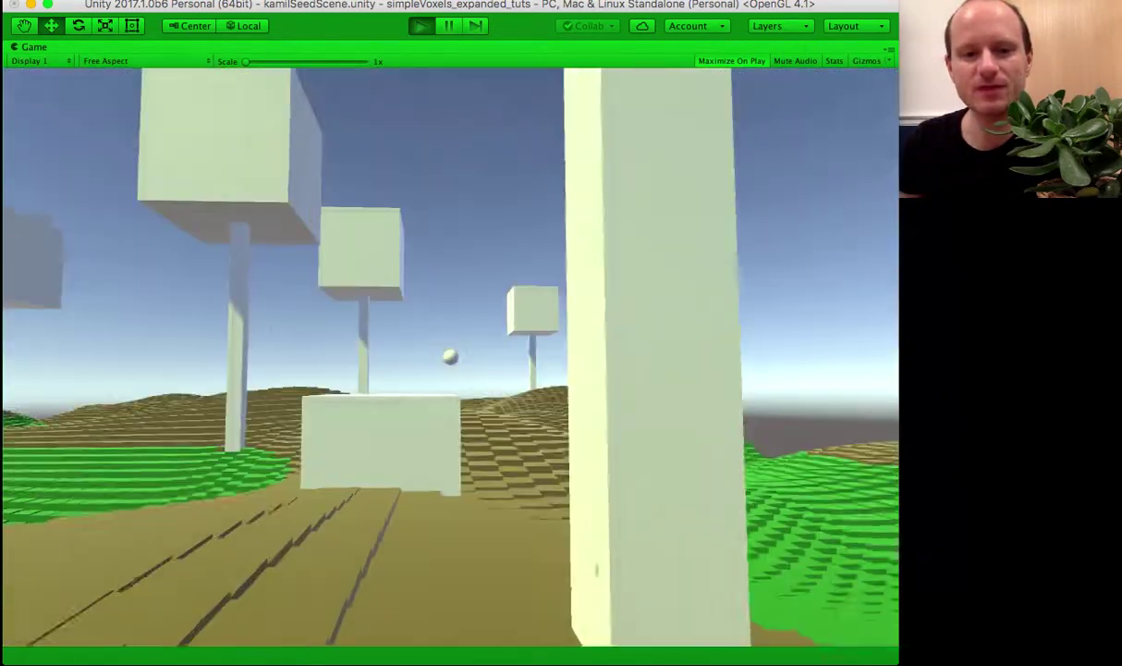
key(w)
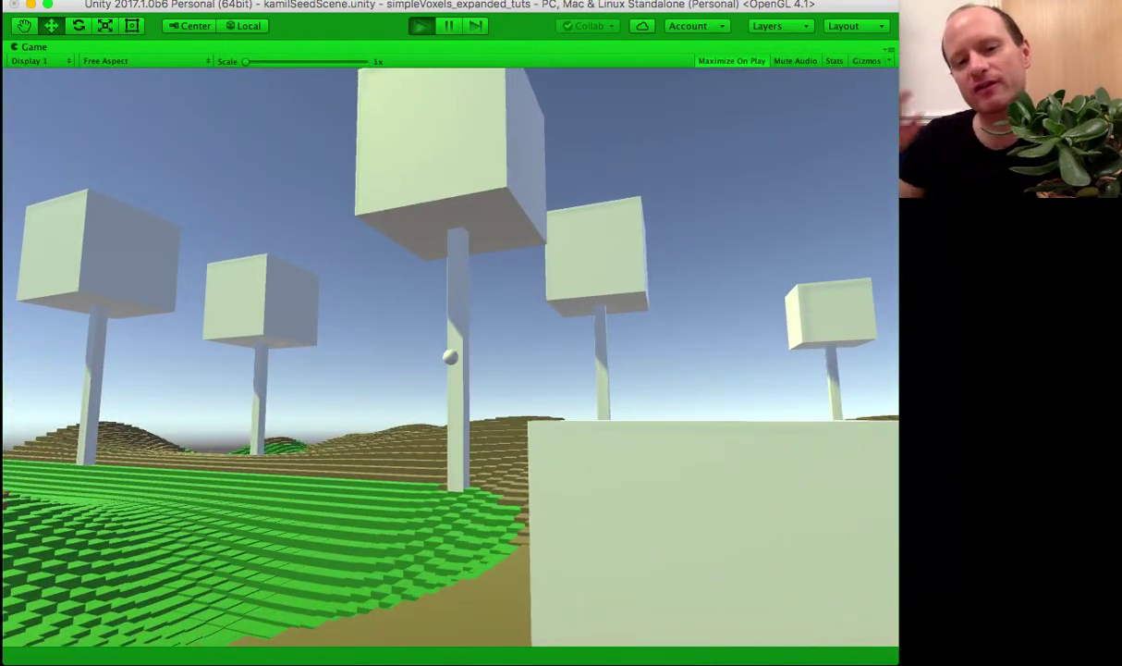
key(w)
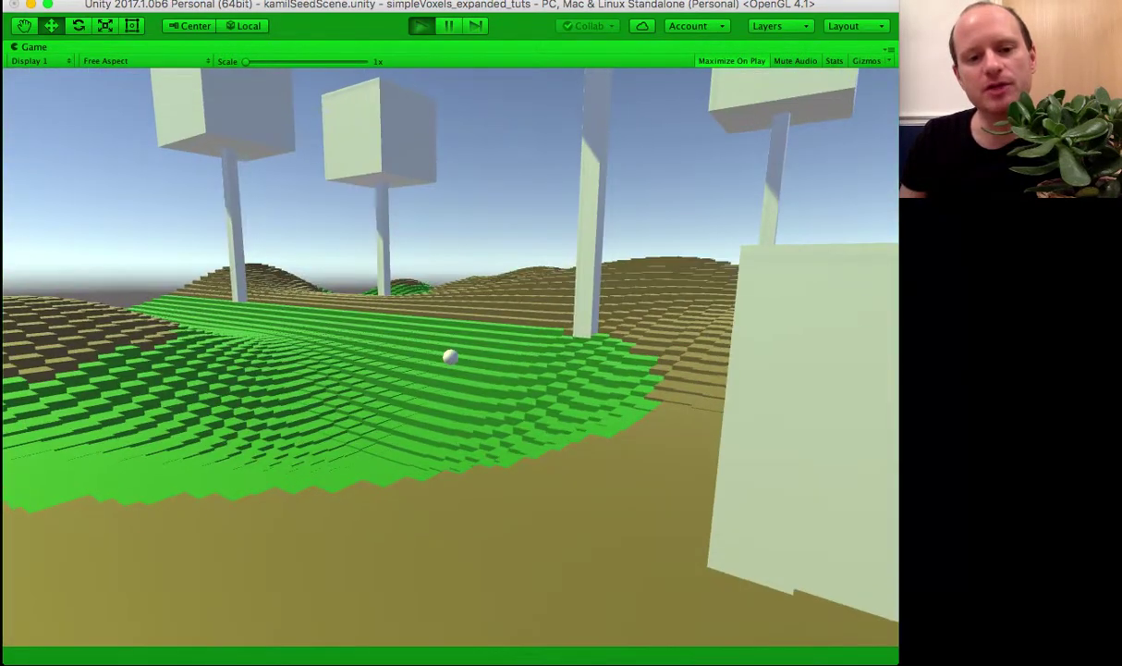
key(w)
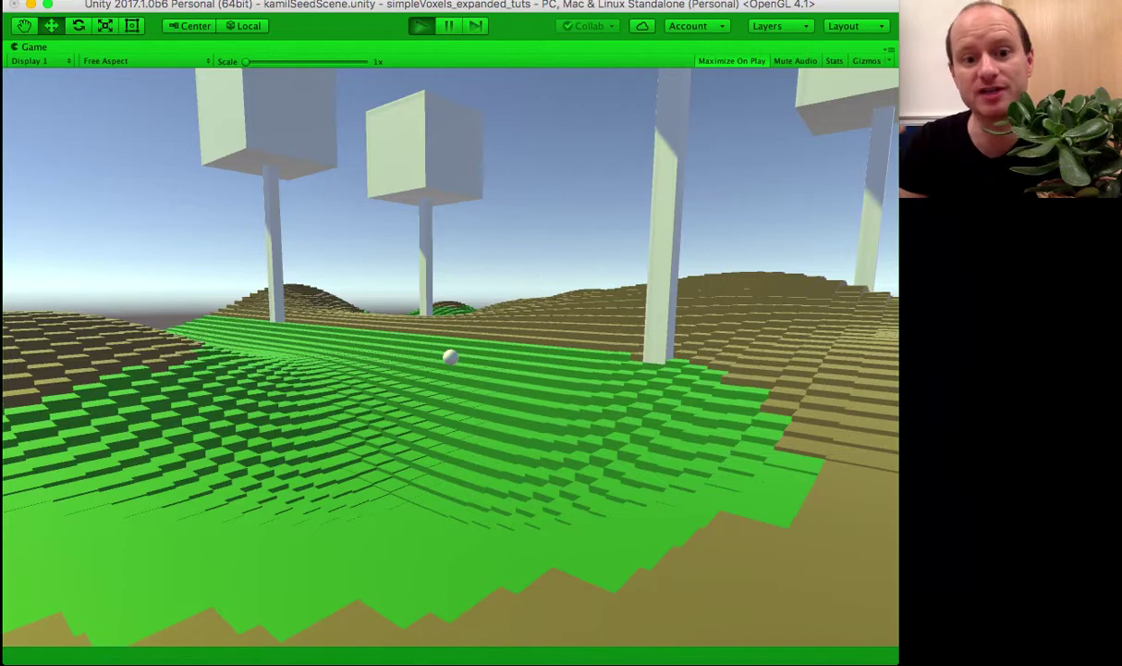
key(w)
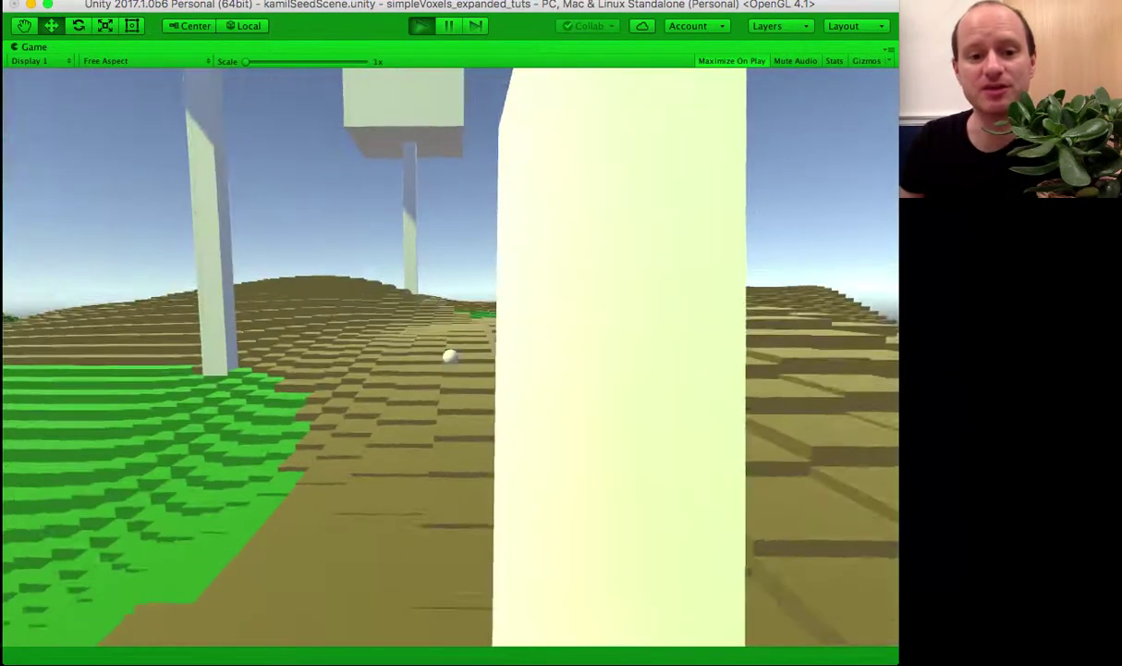
key(w)
key(space)
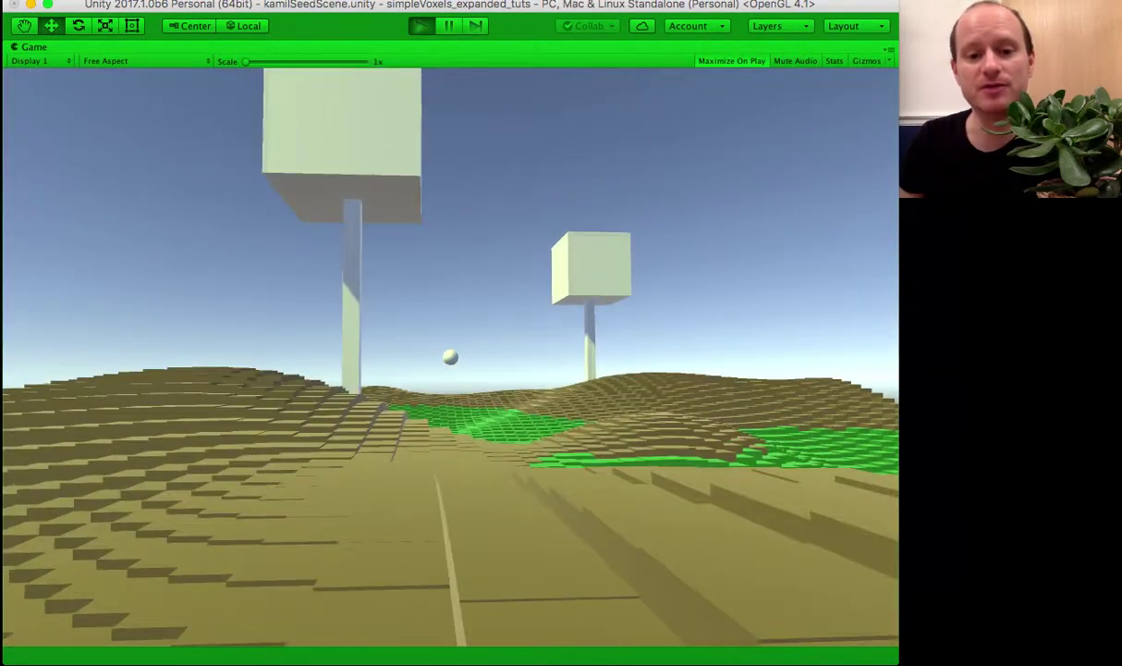
key(w)
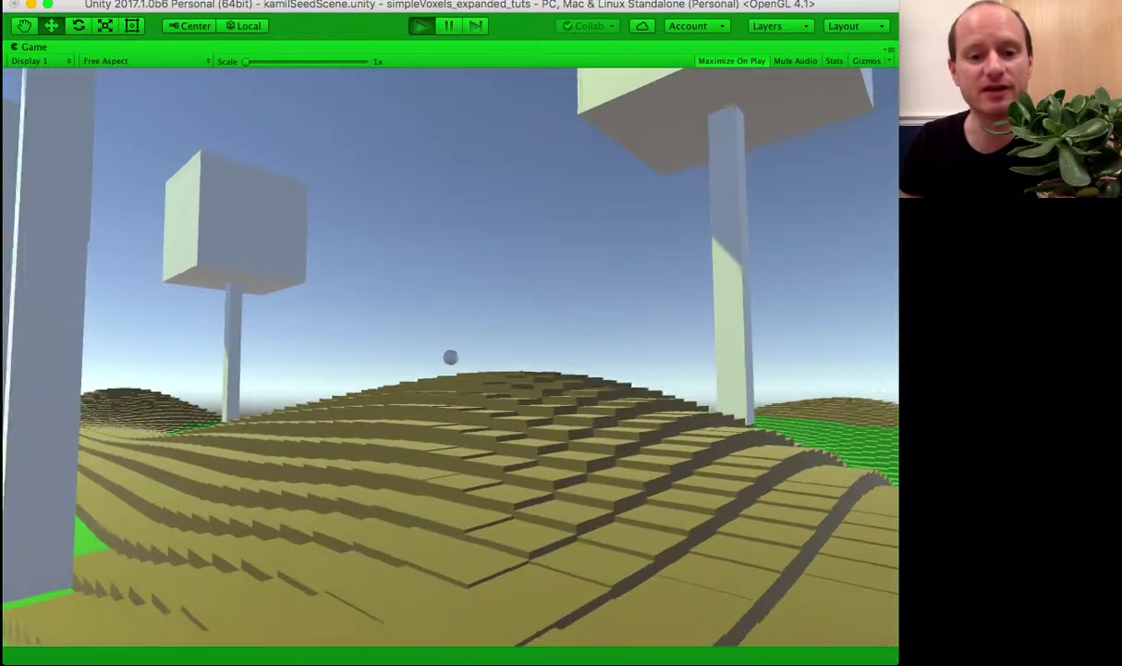
key(w)
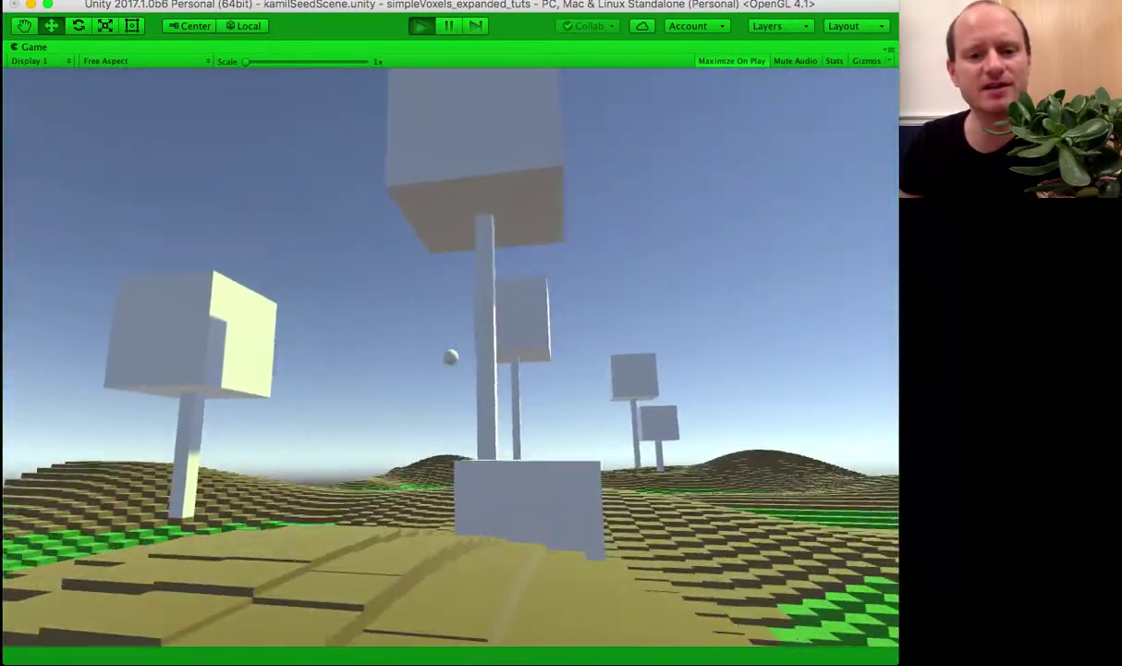
key(w)
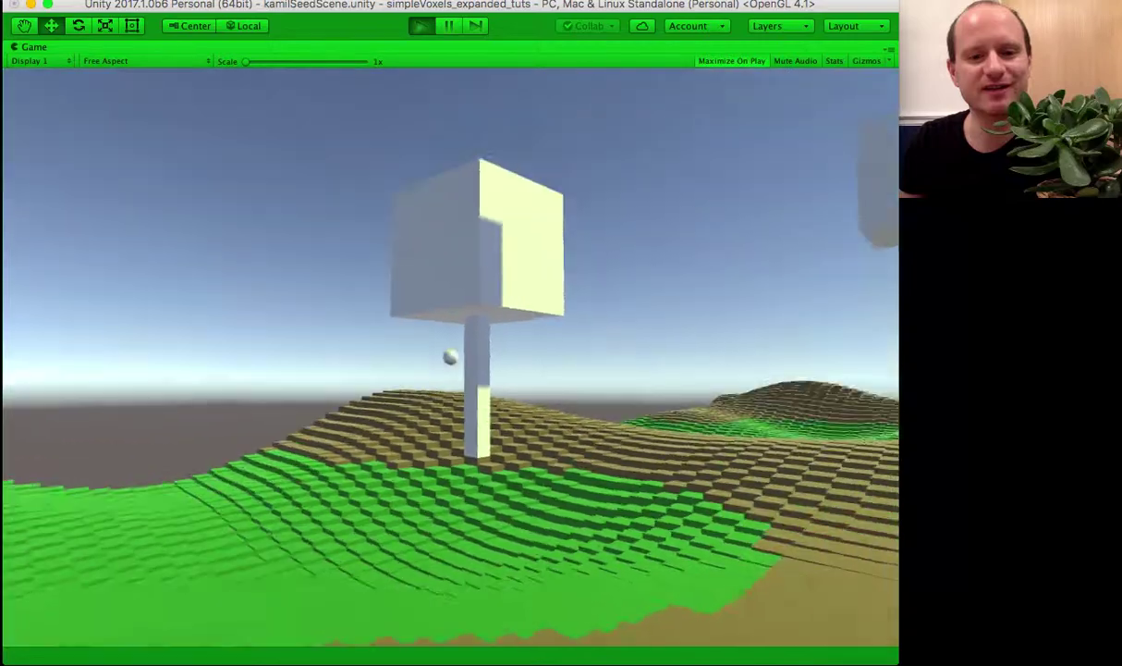
key(w)
key(w)
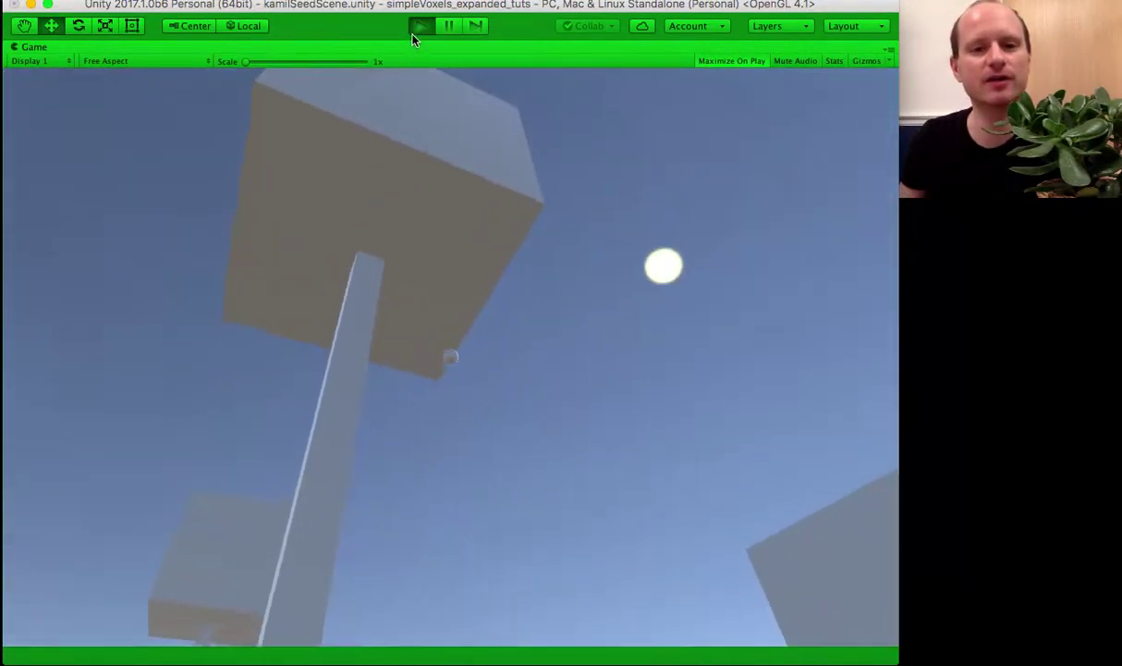
click(418, 27)
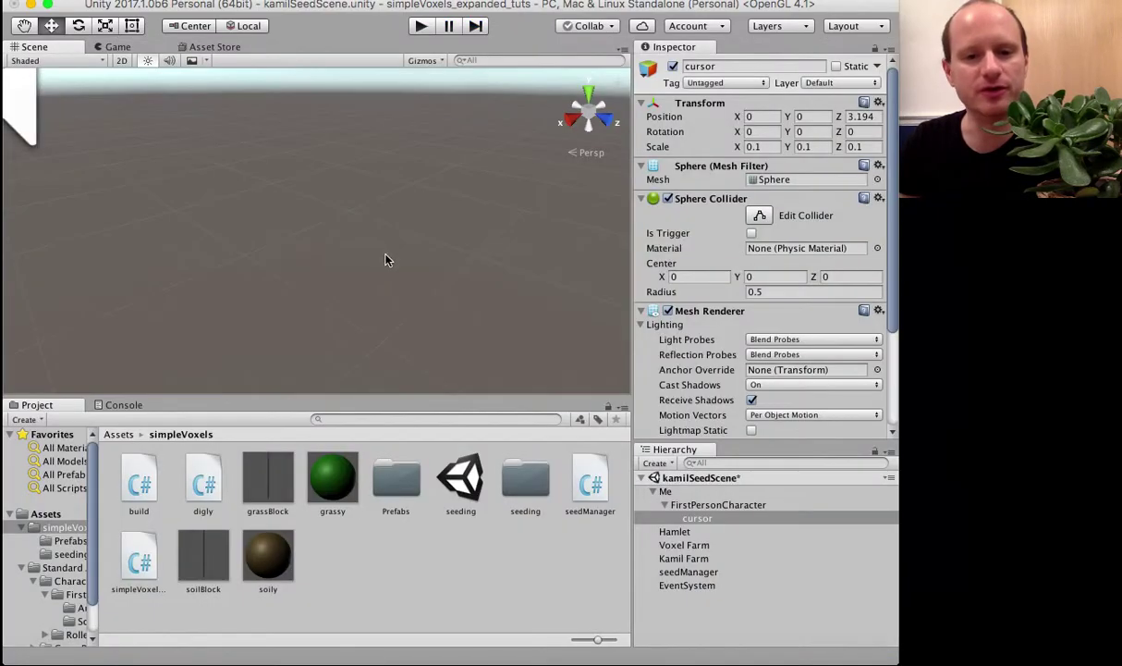
Step: Disable the cursor's Sphere Collider and collapse its Transform, Sphere Collider and Mesh Renderer components
right_click(712, 524)
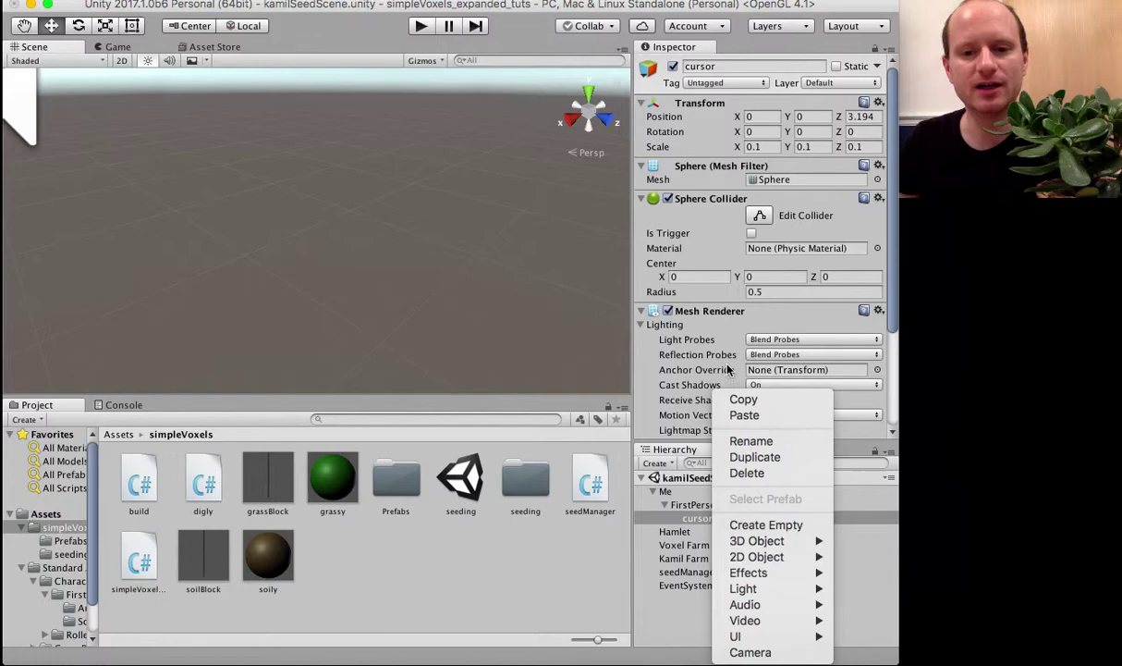
click(728, 312)
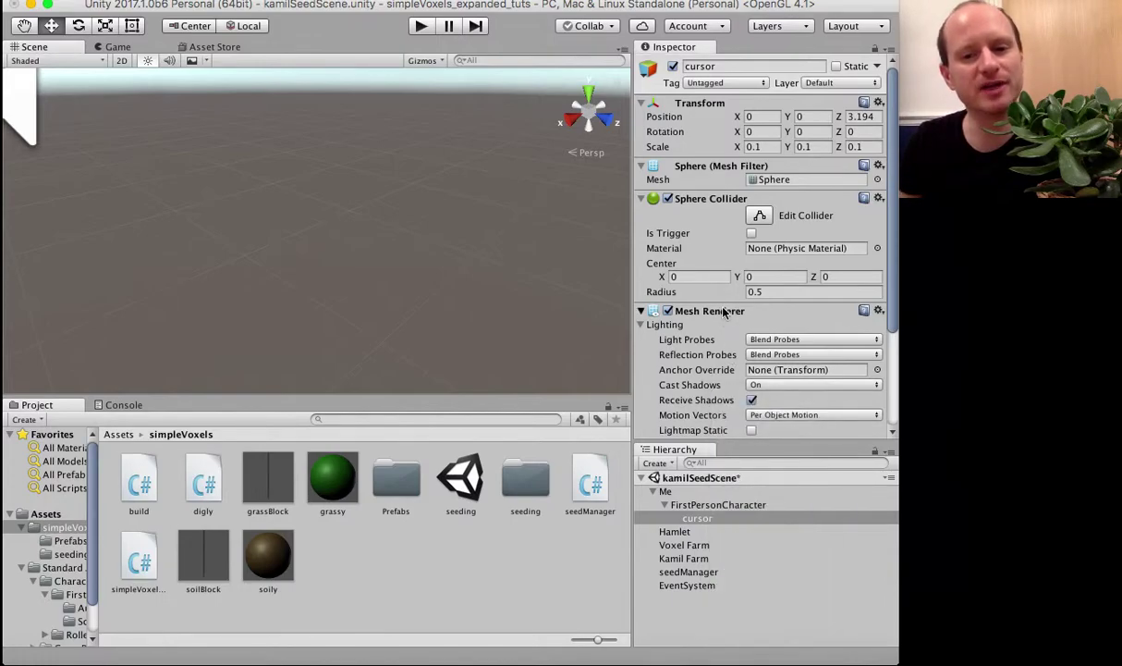
click(726, 311)
click(710, 200)
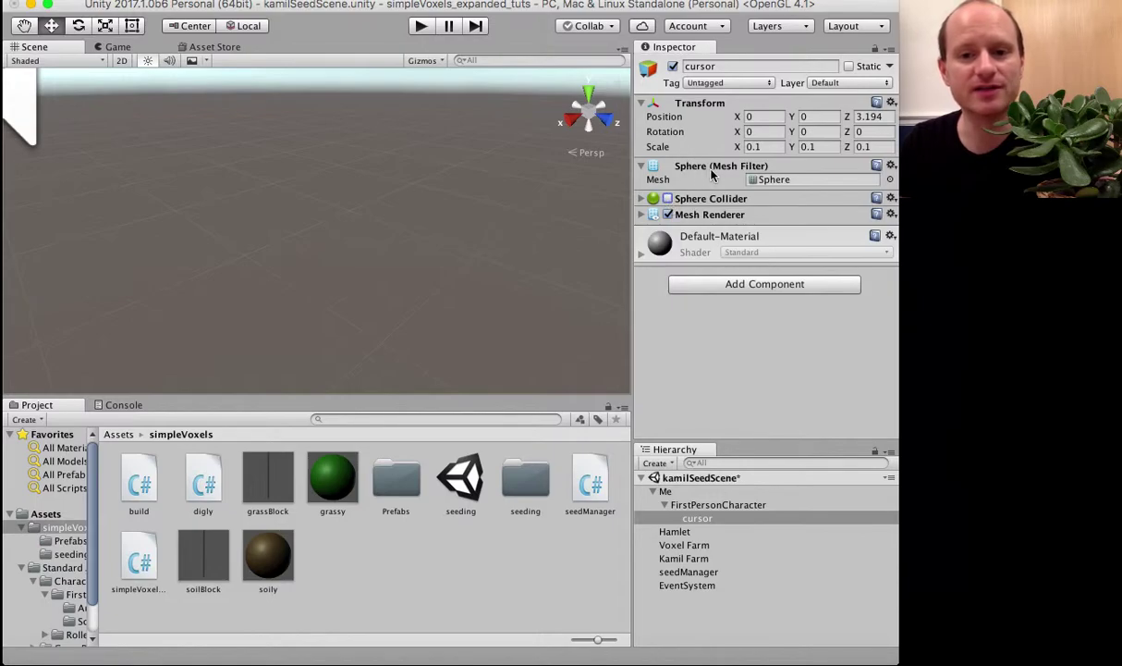
click(719, 104)
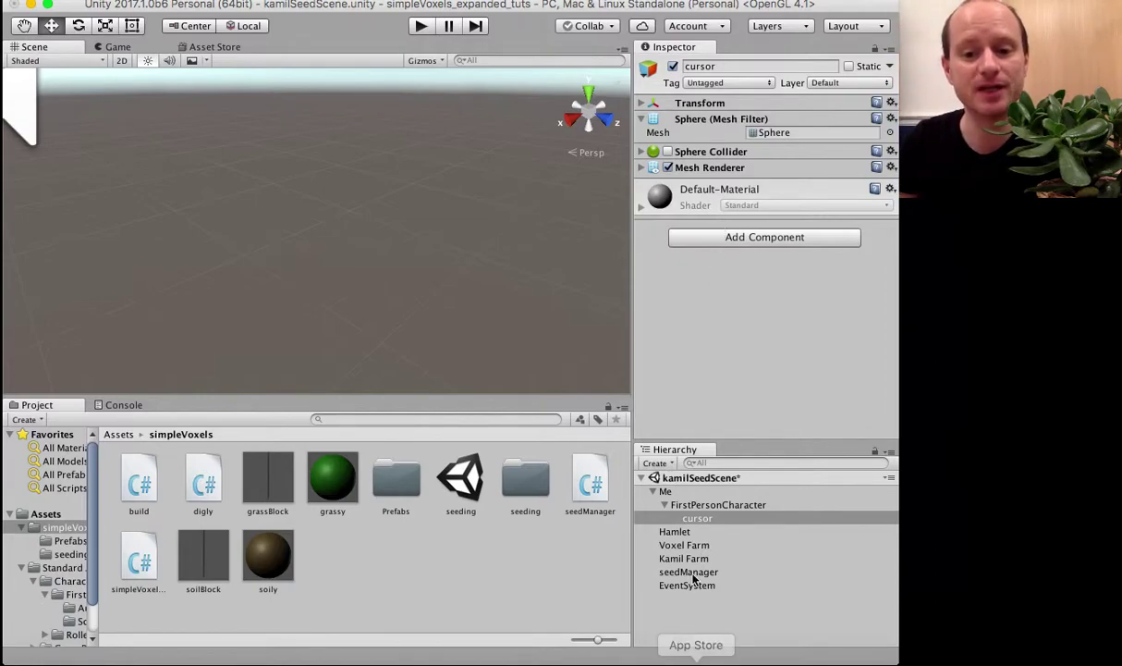
Step: Deactivate the cursor object under FirstPersonCharacter and save the scene
click(673, 66)
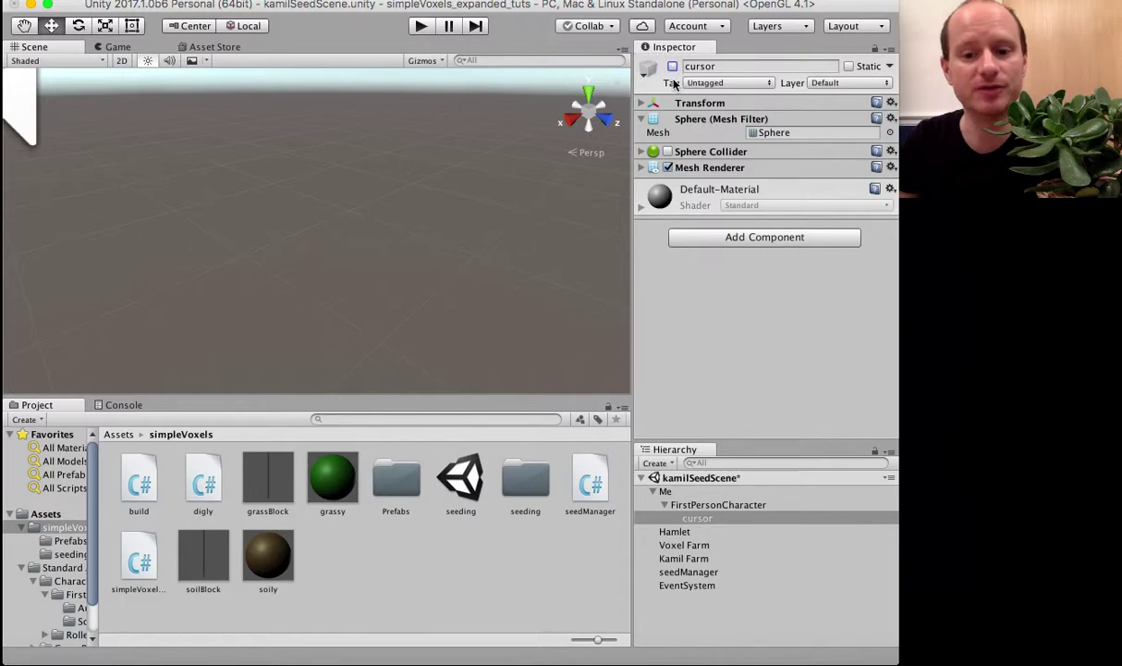
click(652, 492)
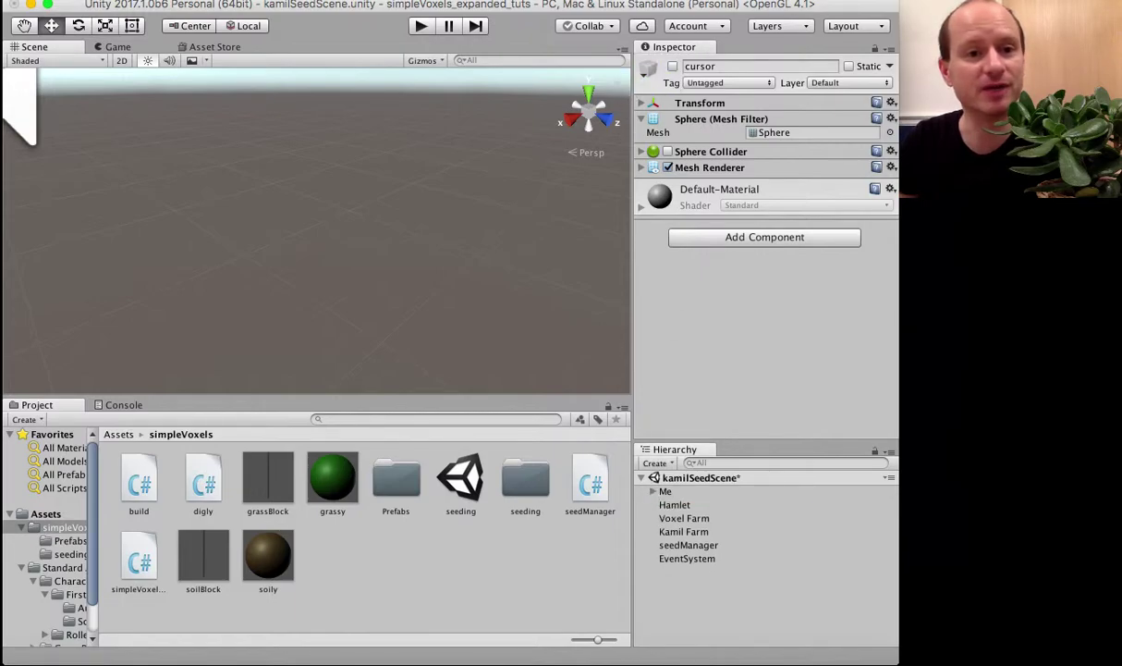
click(52, 0)
click(85, 43)
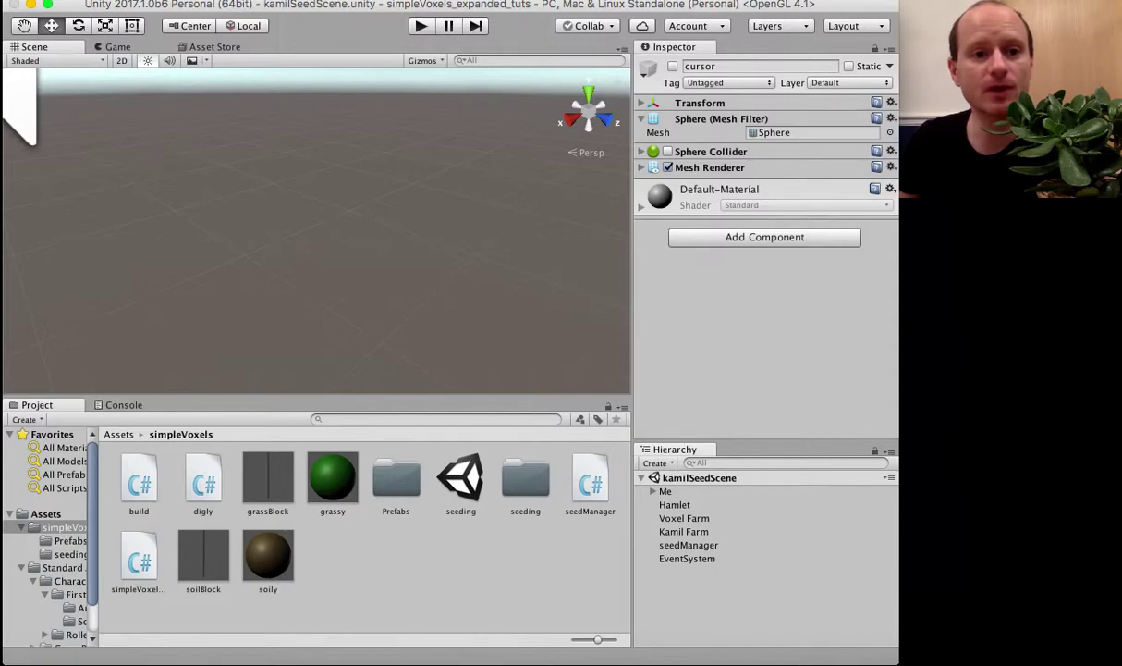
Step: Create a UI Canvas and frame it in the 2D scene view
click(211, 0)
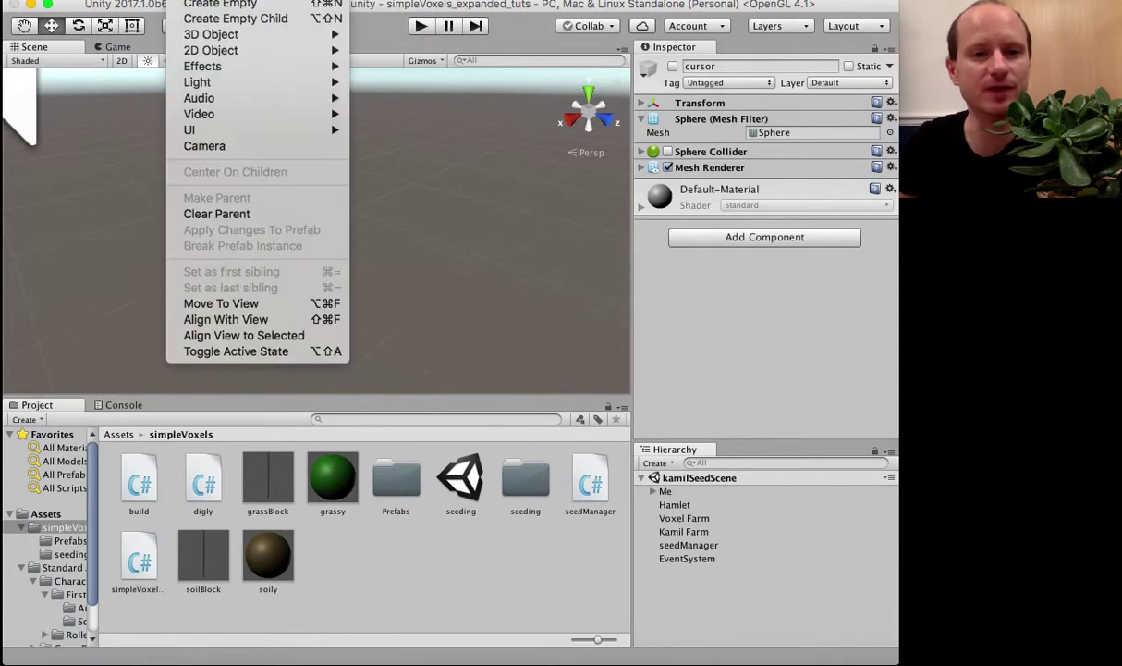
mouse_move(239, 58)
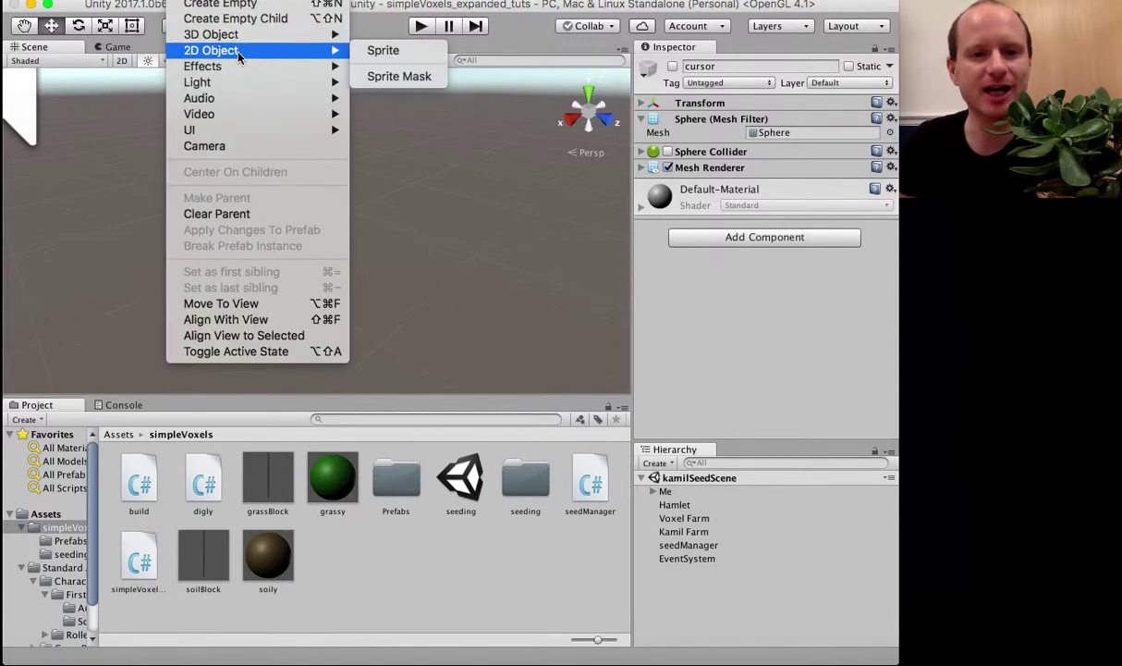
mouse_move(200, 137)
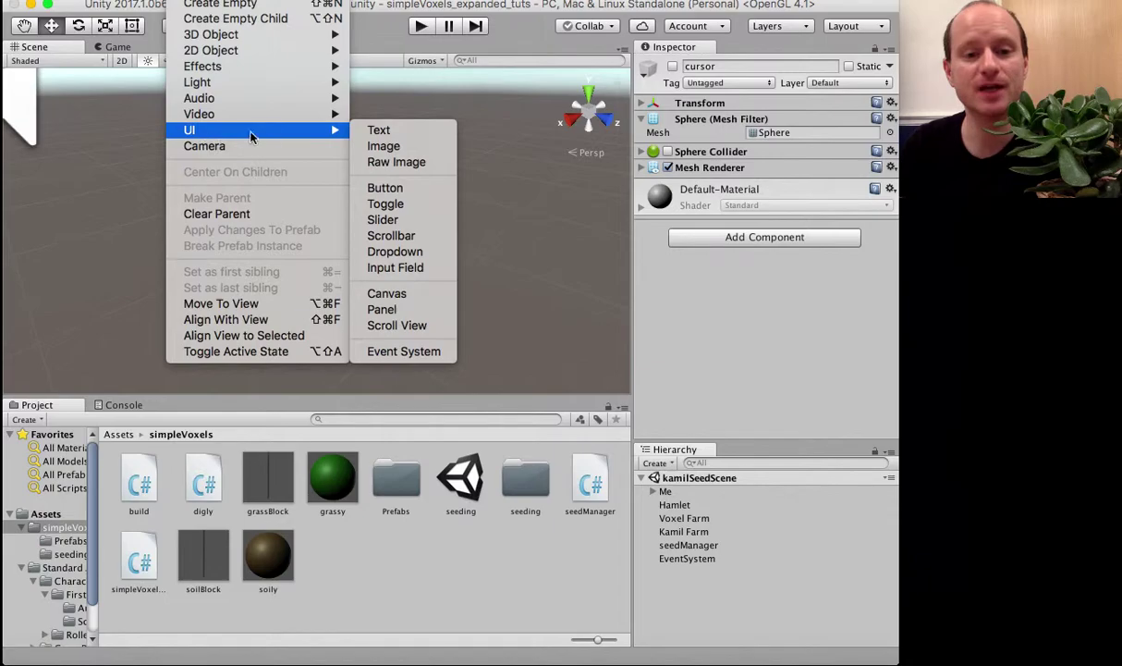
click(402, 295)
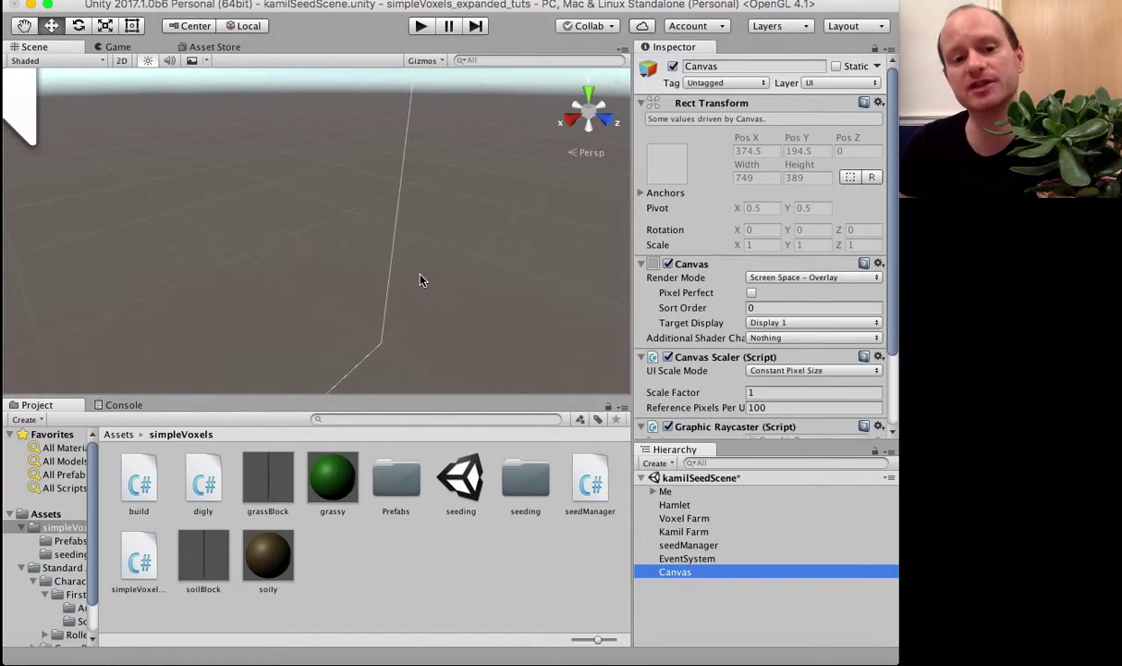
click(122, 61)
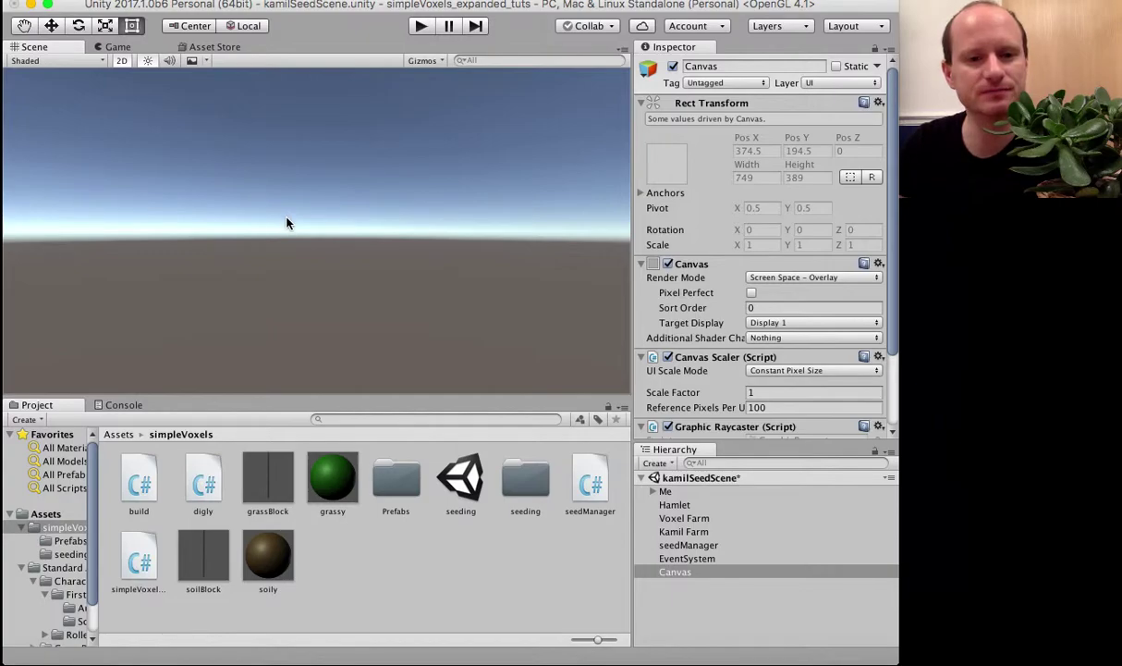
double_click(673, 573)
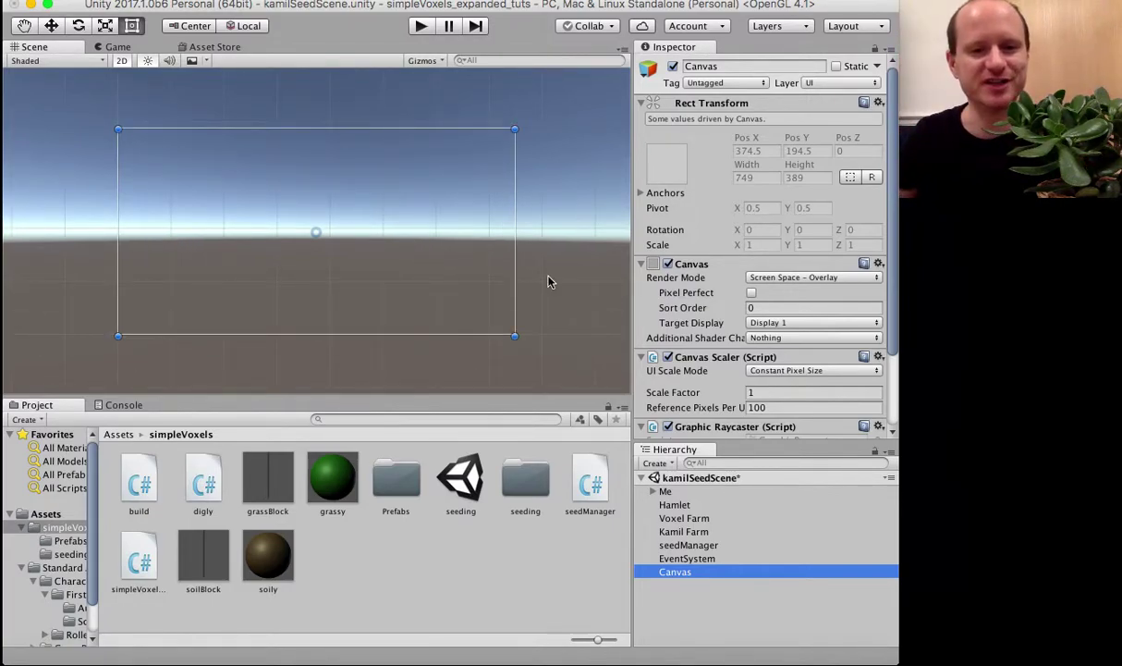
scroll(555, 269, up, 3)
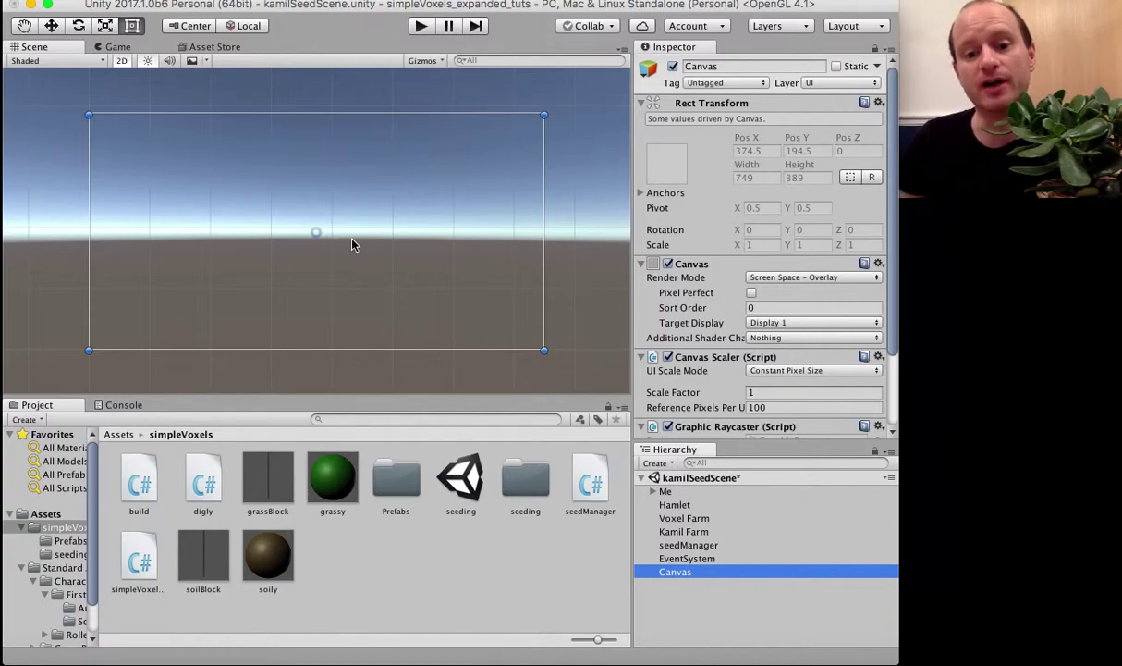
Step: Add a UI Image as a child of the Canvas
click(678, 573)
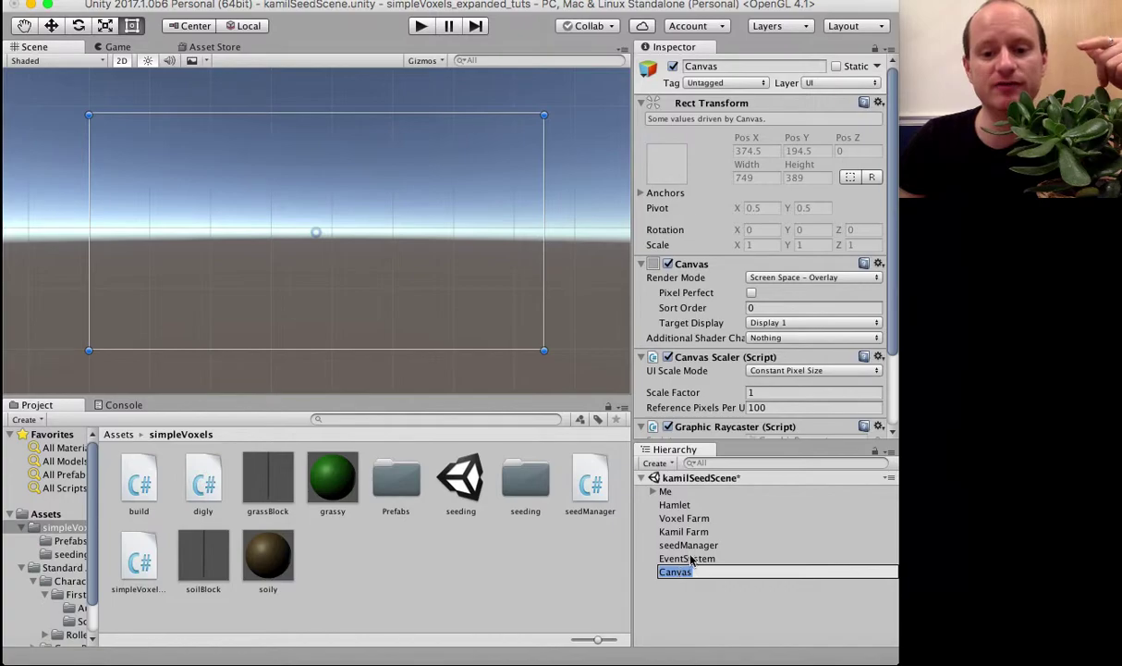
click(689, 545)
click(681, 573)
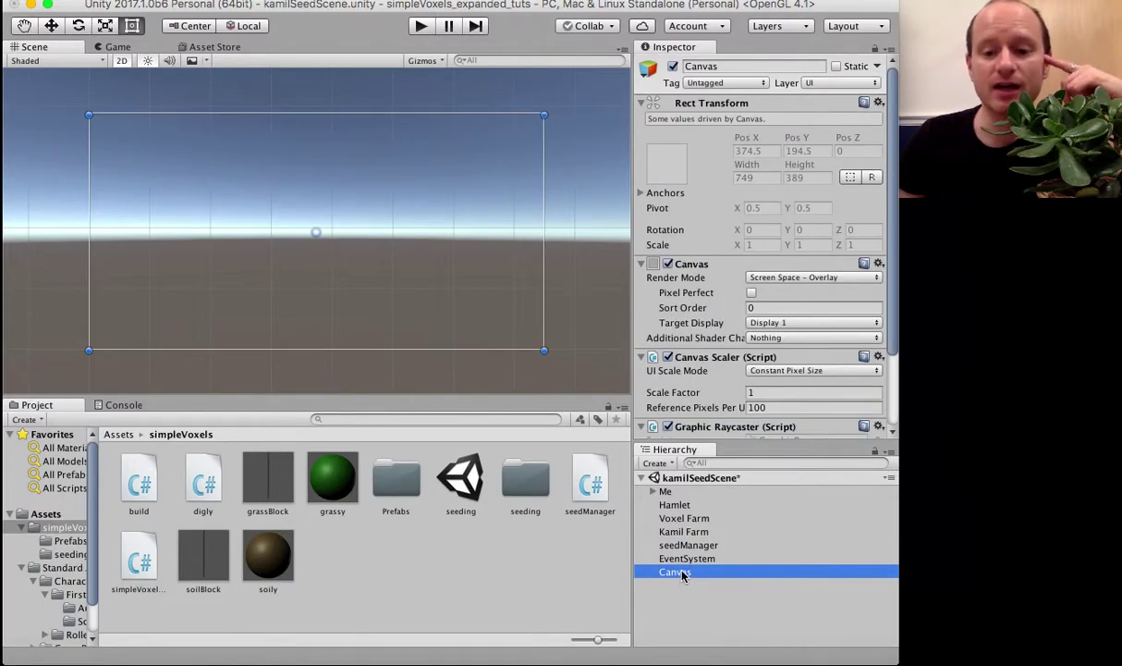
right_click(684, 574)
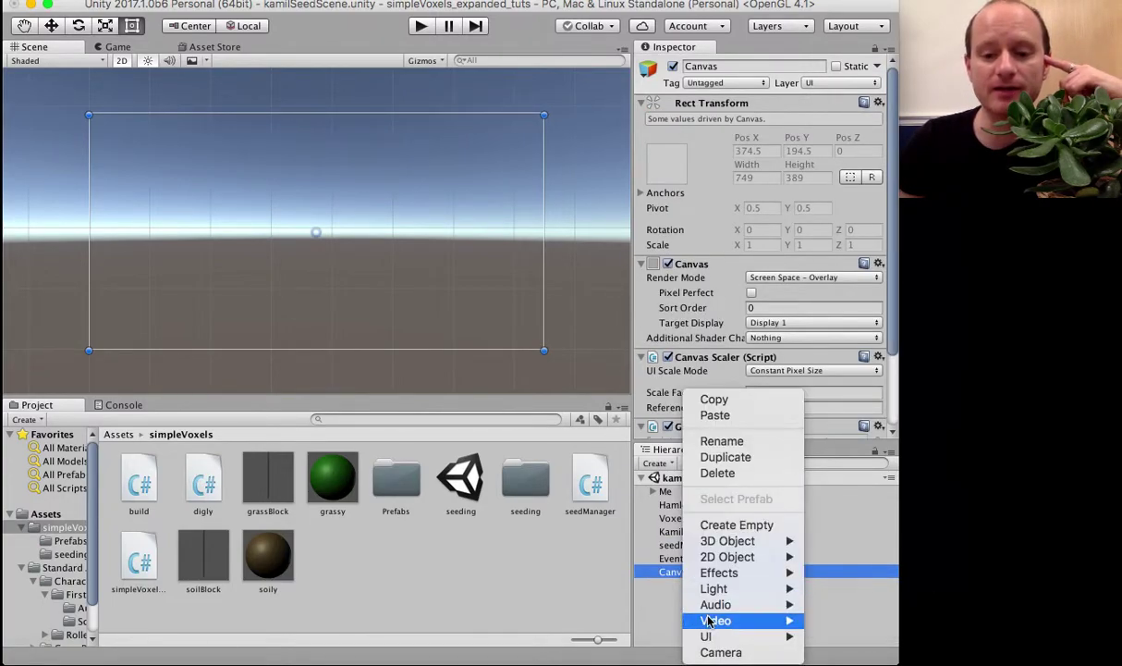
mouse_move(696, 636)
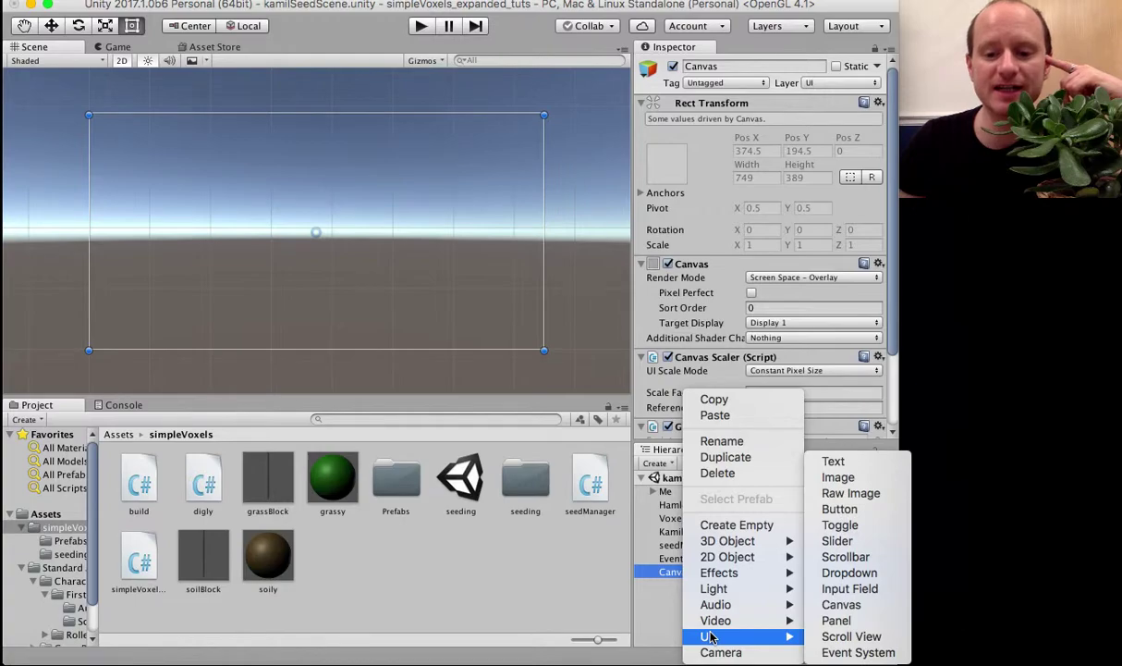
click(861, 484)
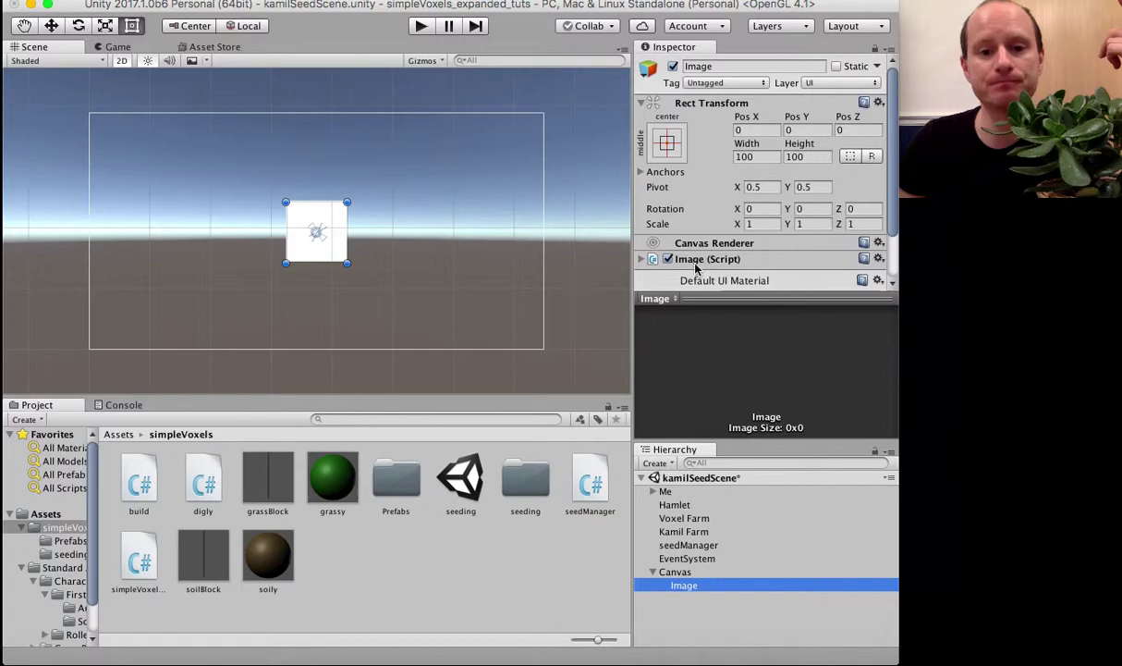
Step: Play-test the UI image overlay while walking and looking around the voxel terrain, and stop the test
click(420, 26)
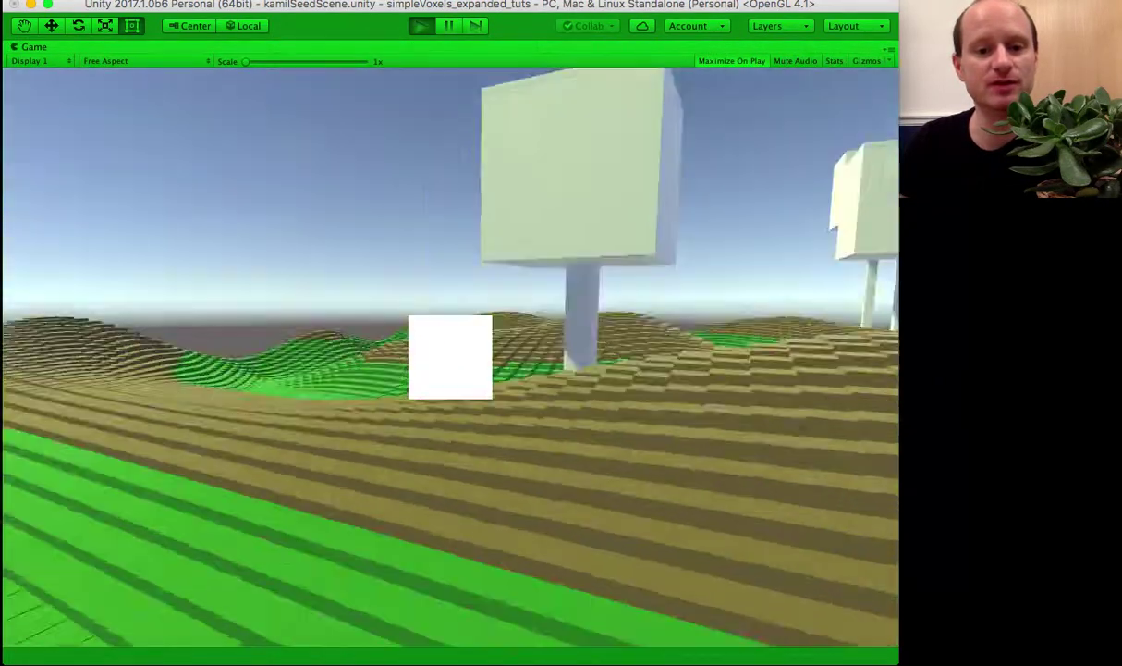
key(w)
key(w)
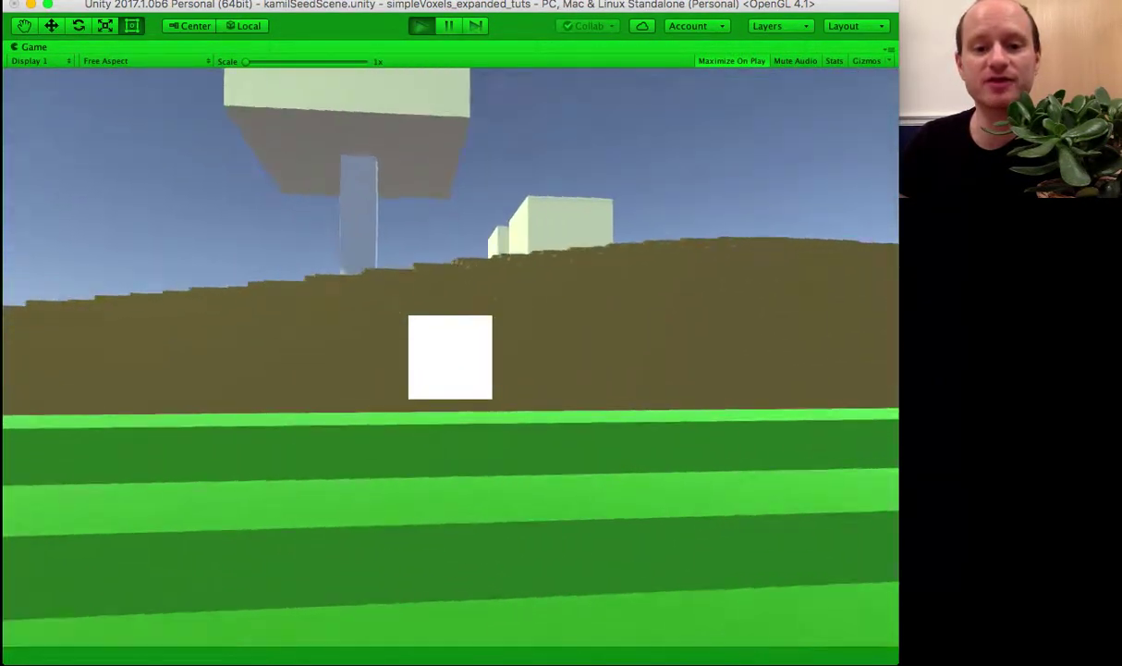
key(w)
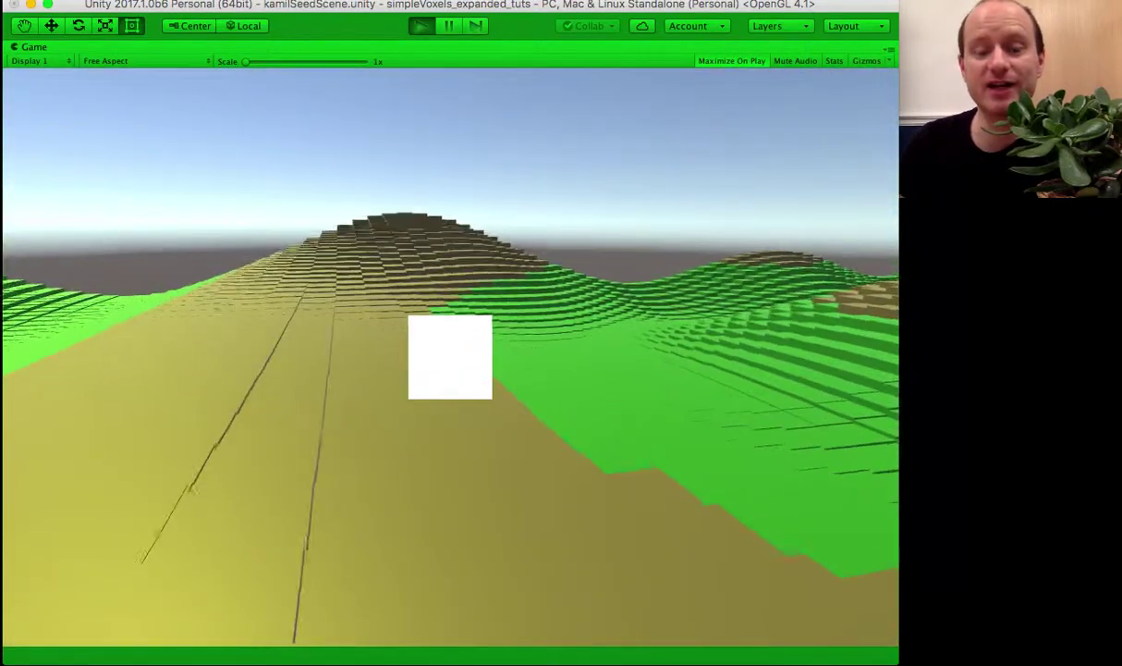
key(w)
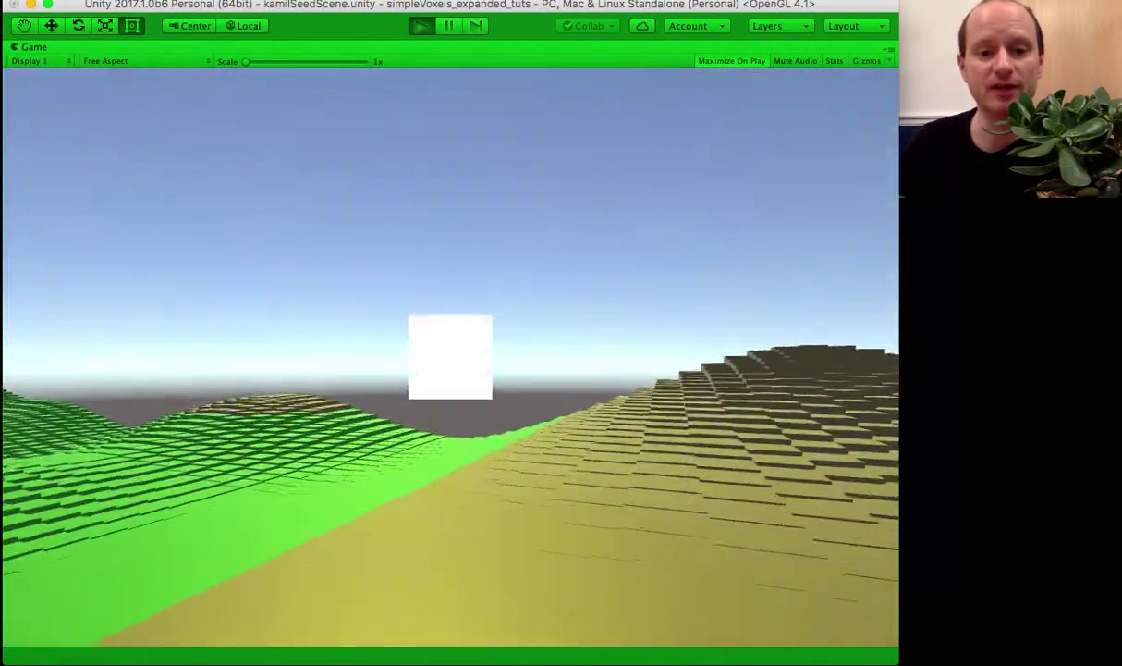
key(w)
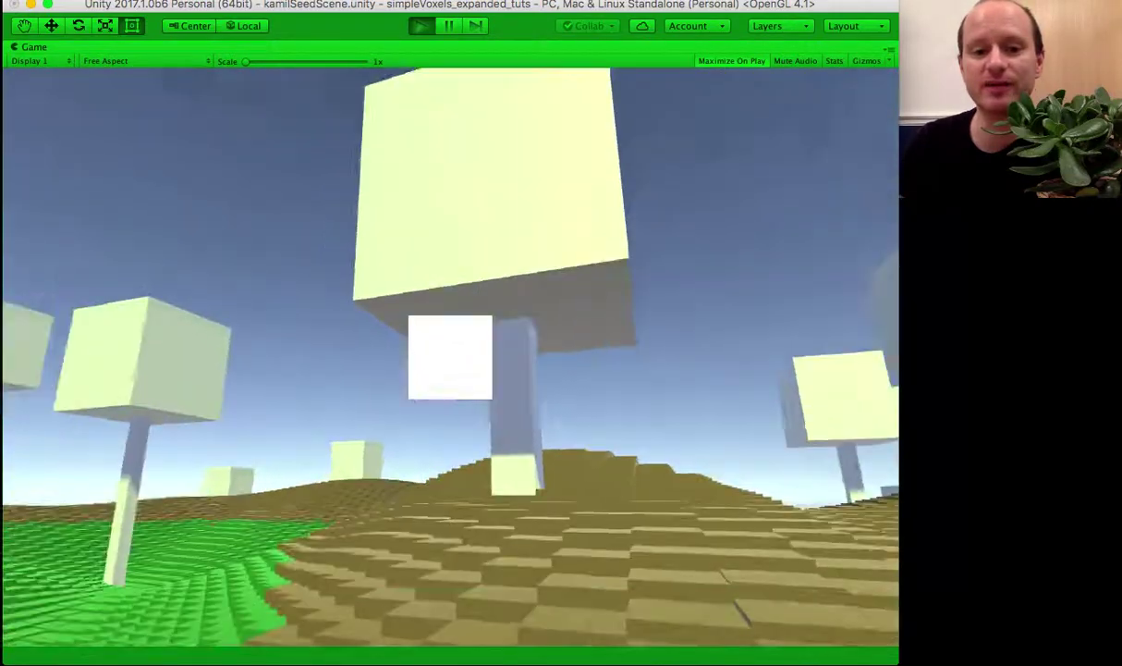
key(w)
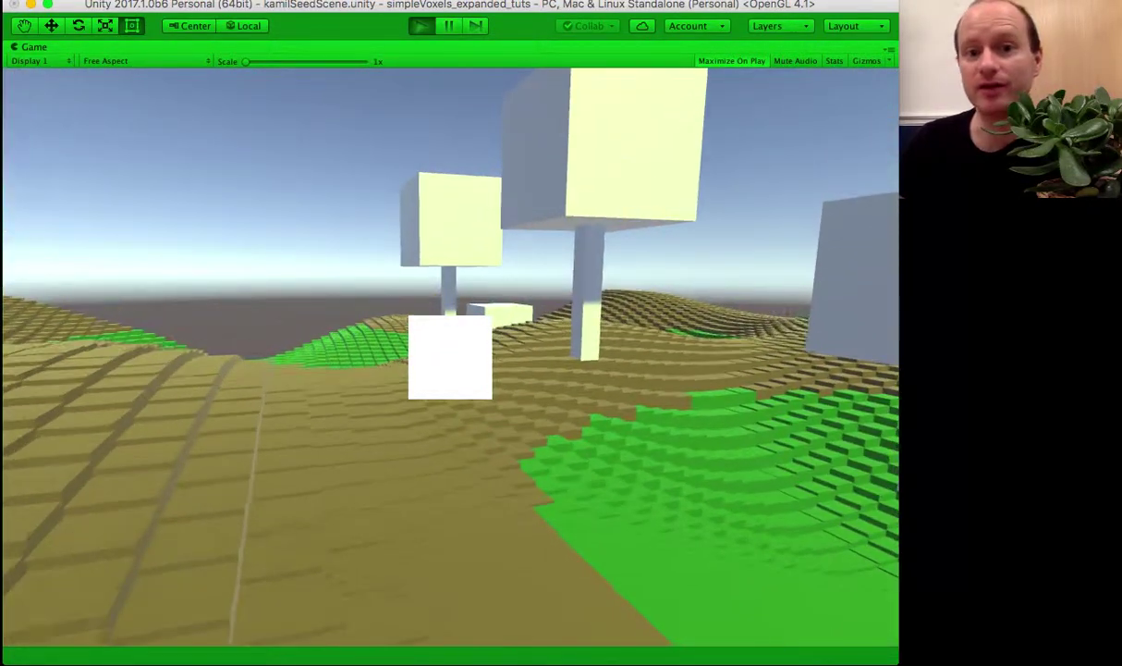
key(w)
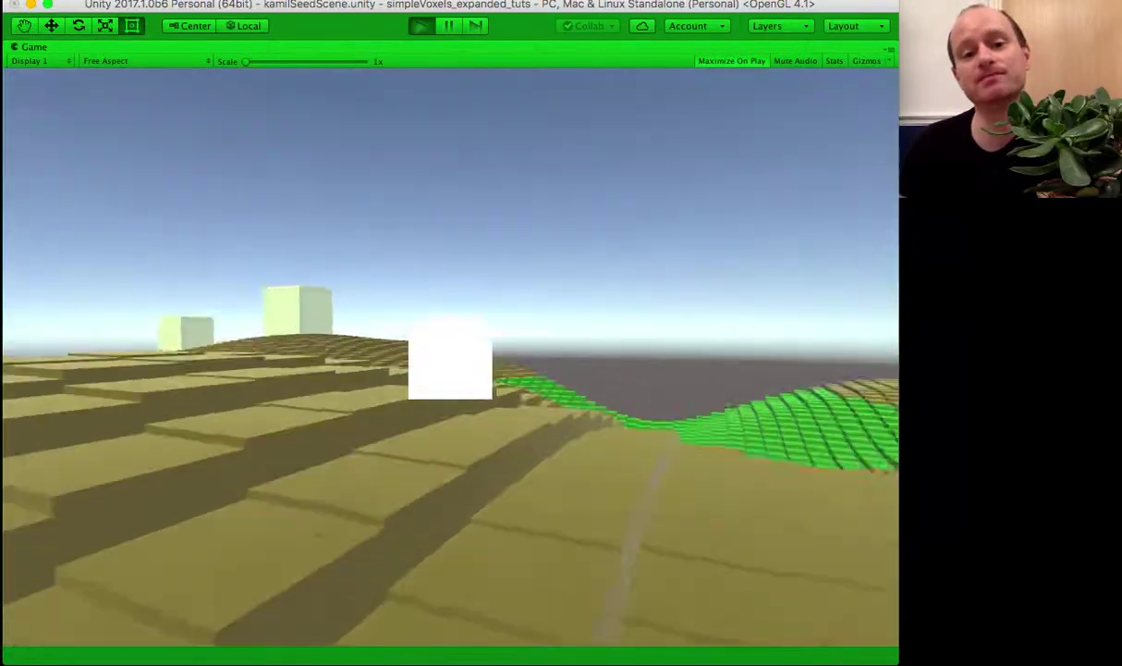
key(w)
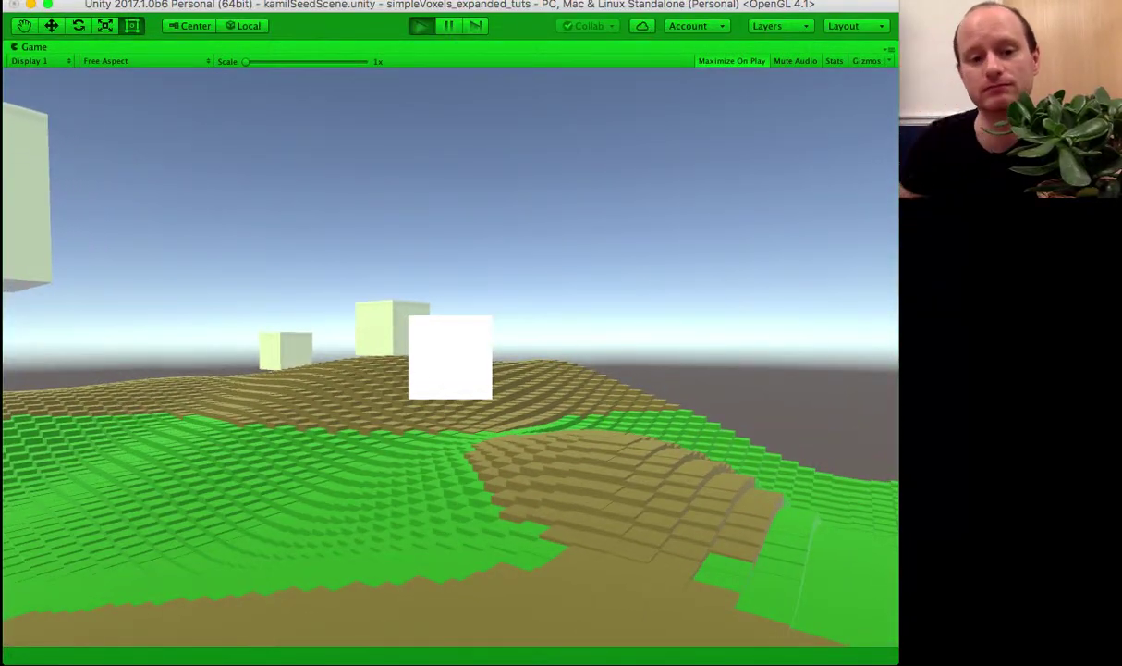
key(w)
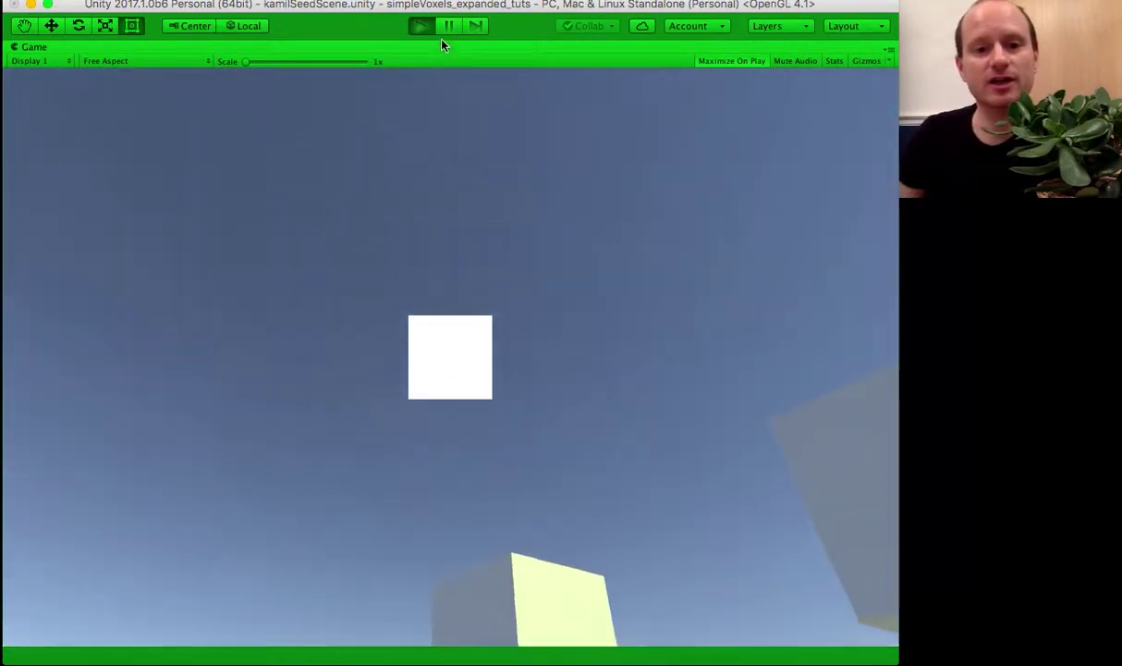
click(422, 28)
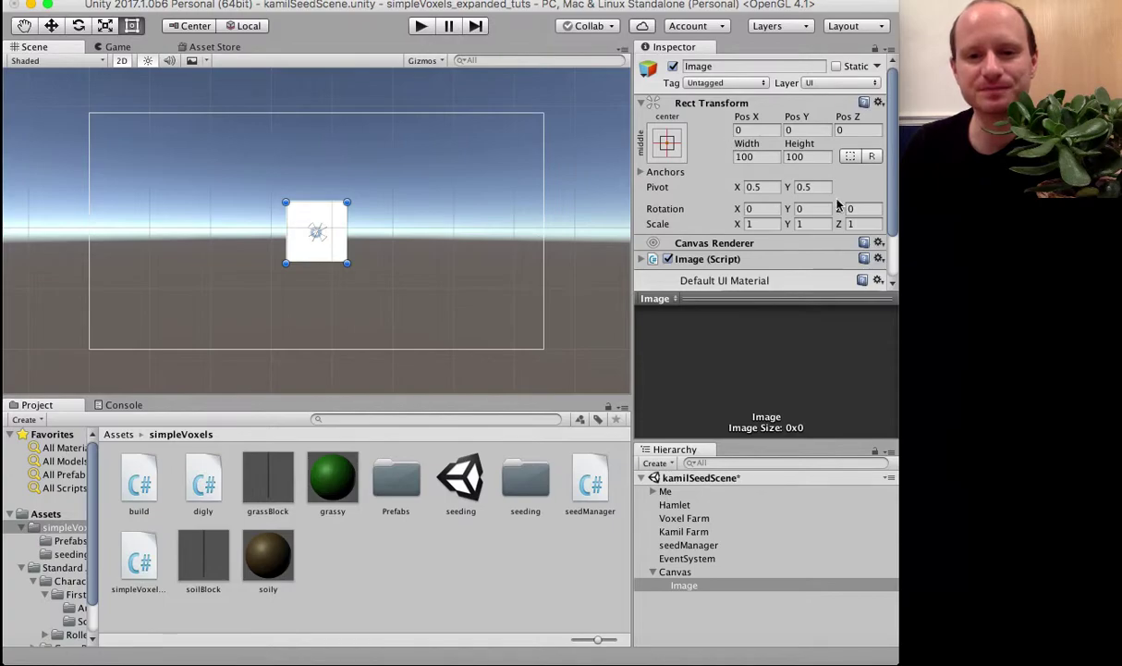
Step: Rename the Canvas's Image object to cross-hair
click(685, 588)
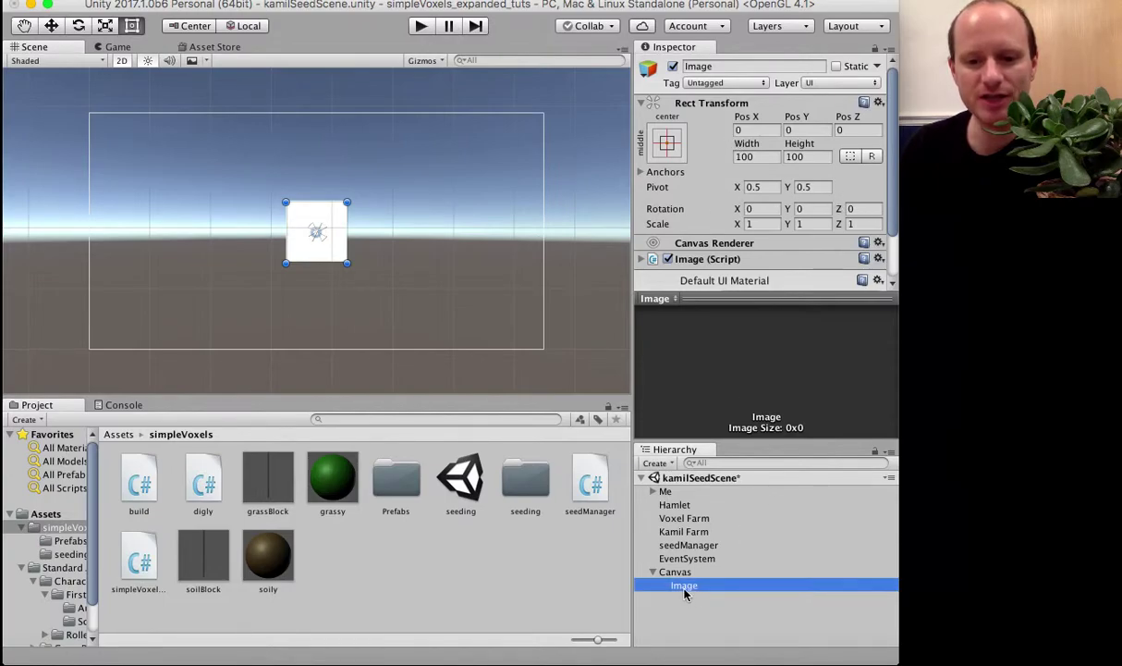
click(748, 63)
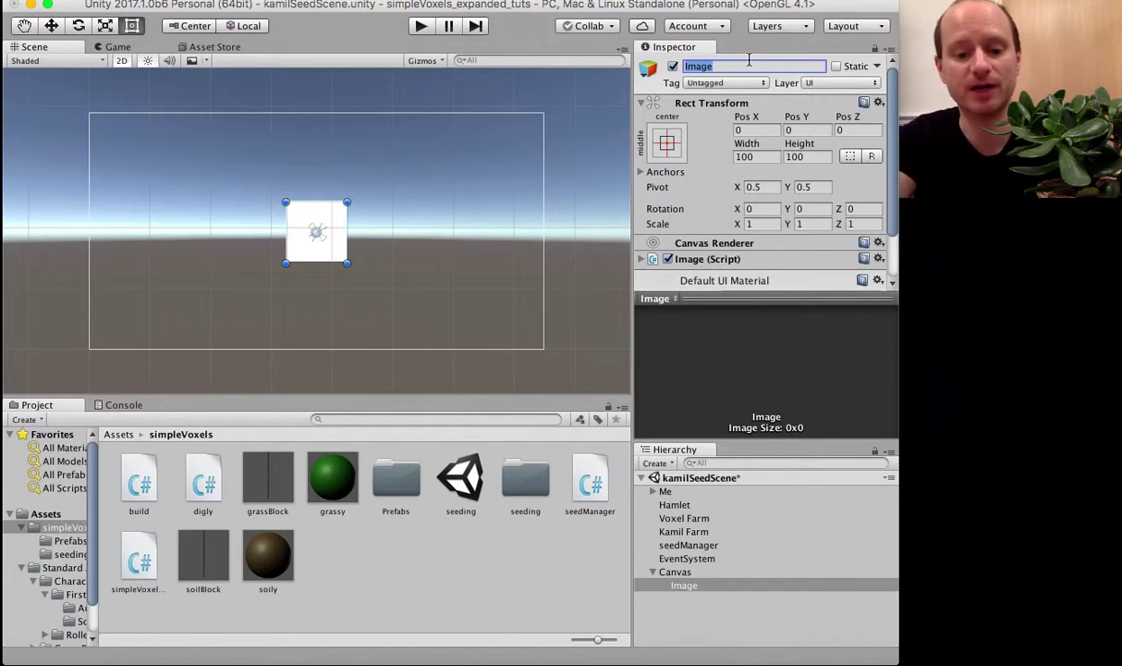
text(cross-hair)
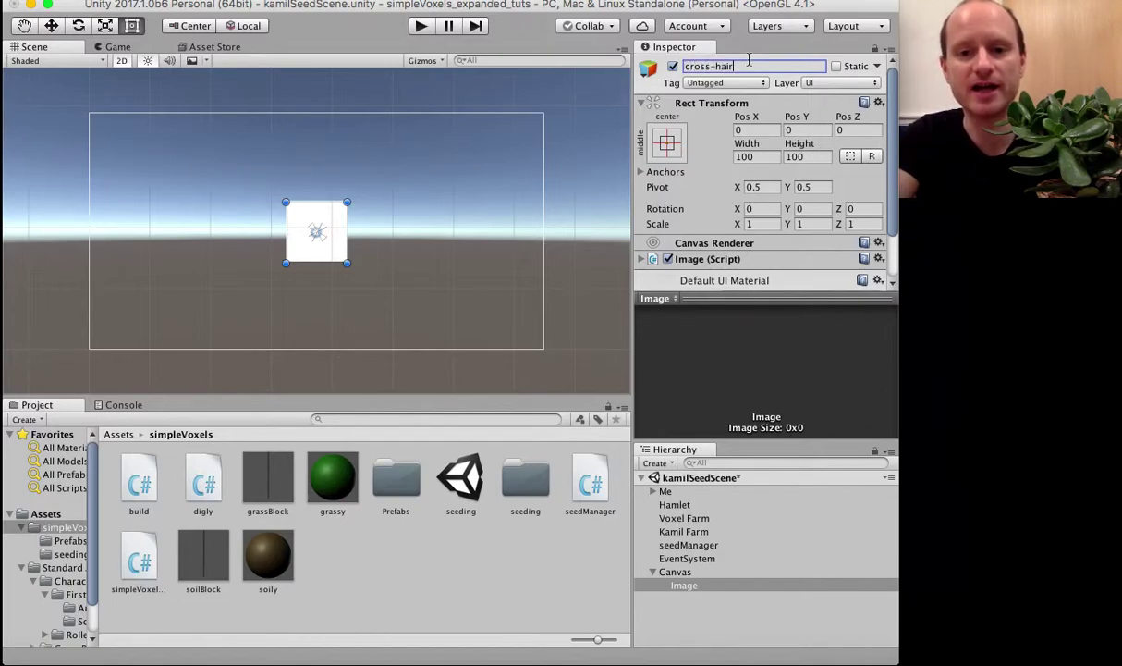
key(Return)
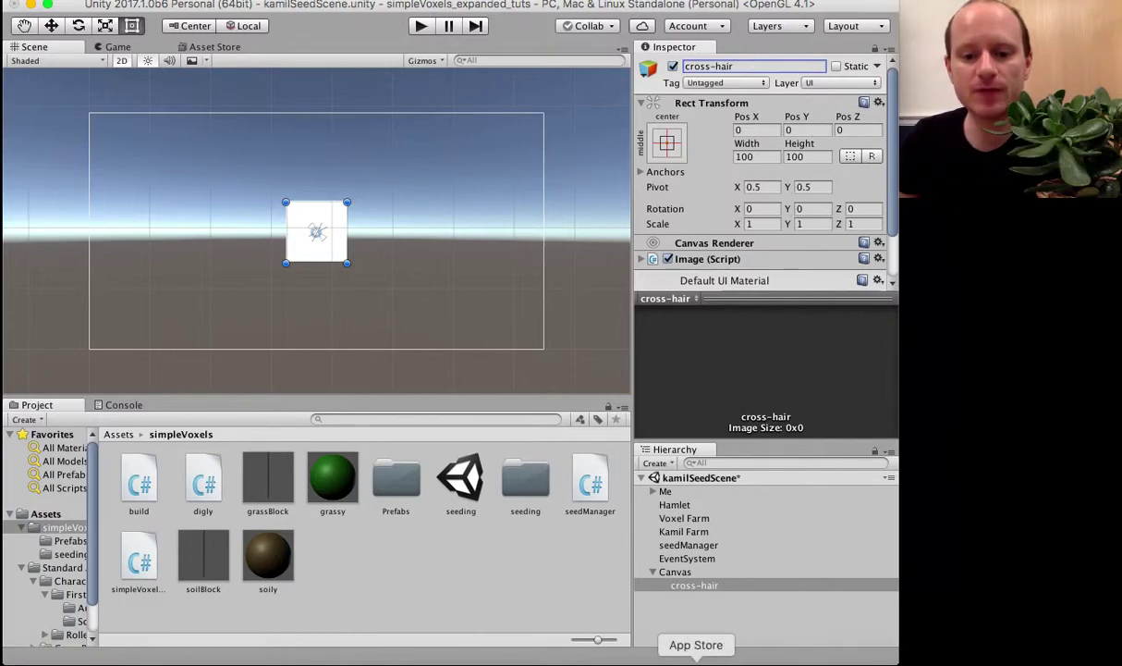
Step: Set both the width and the height of the cross-hair image to 20
click(700, 585)
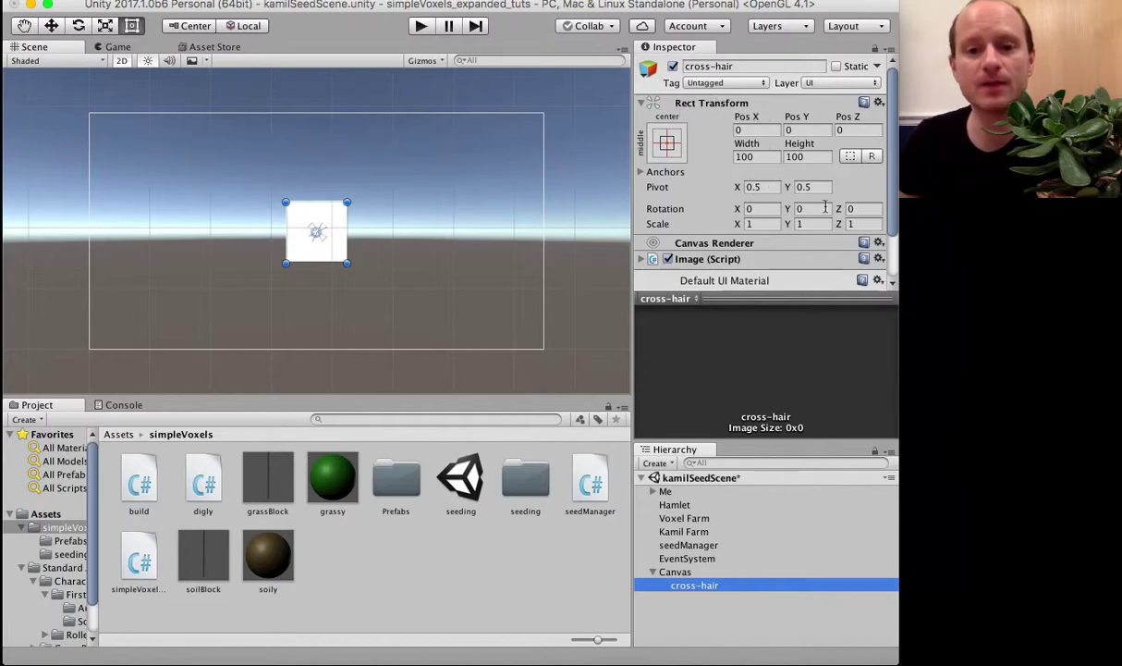
click(763, 157)
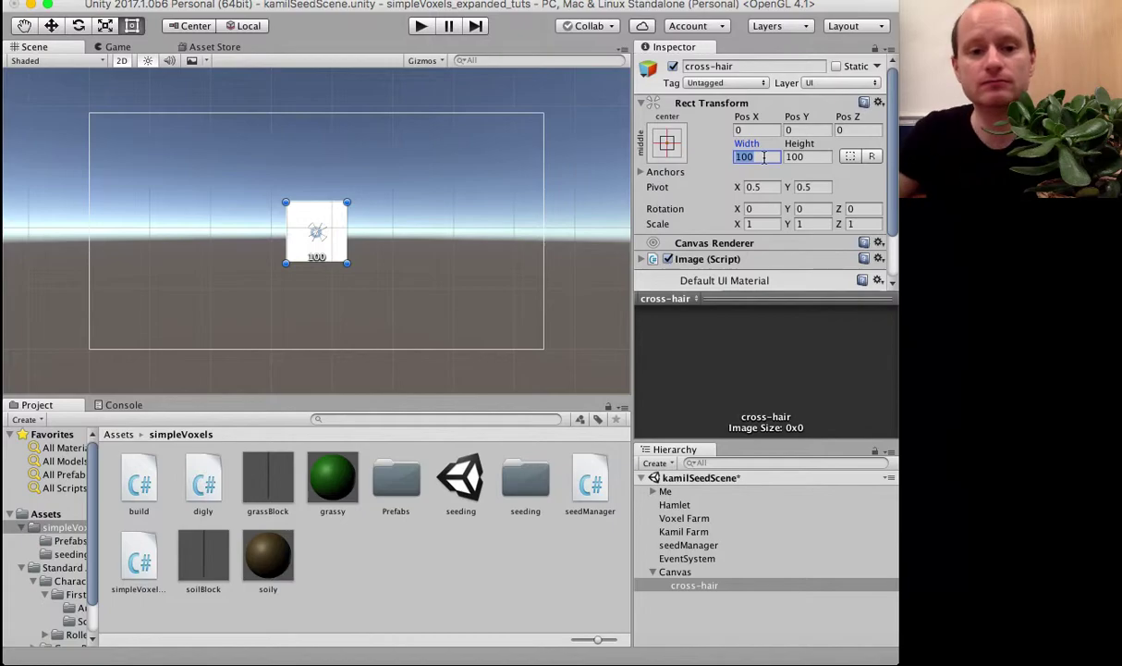
text(20)
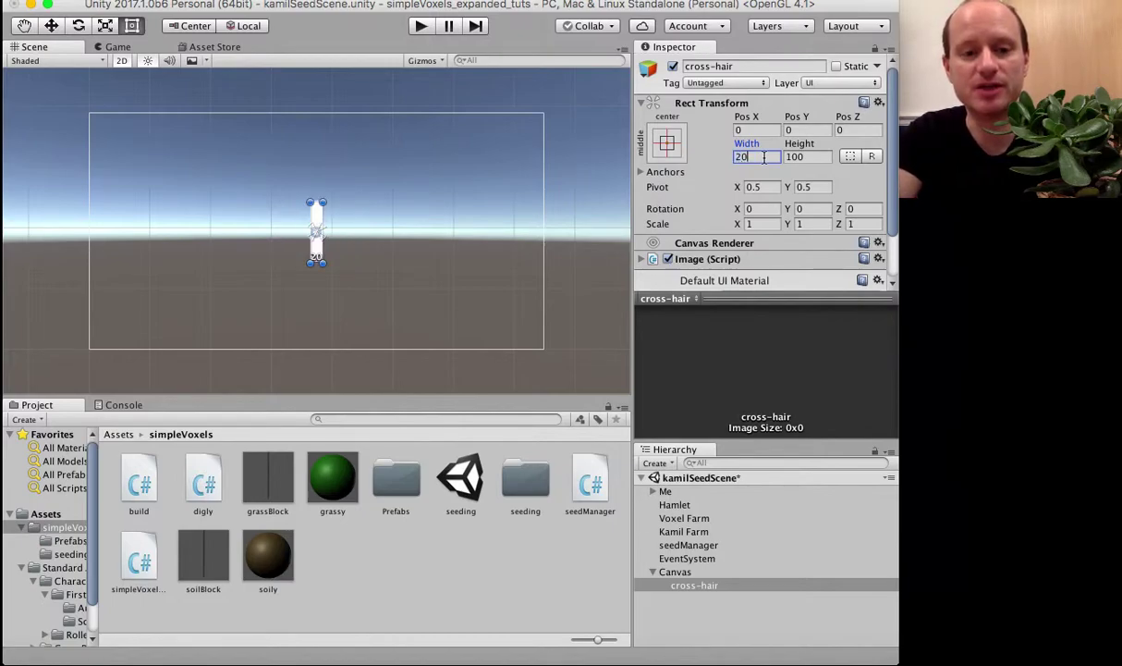
click(808, 157)
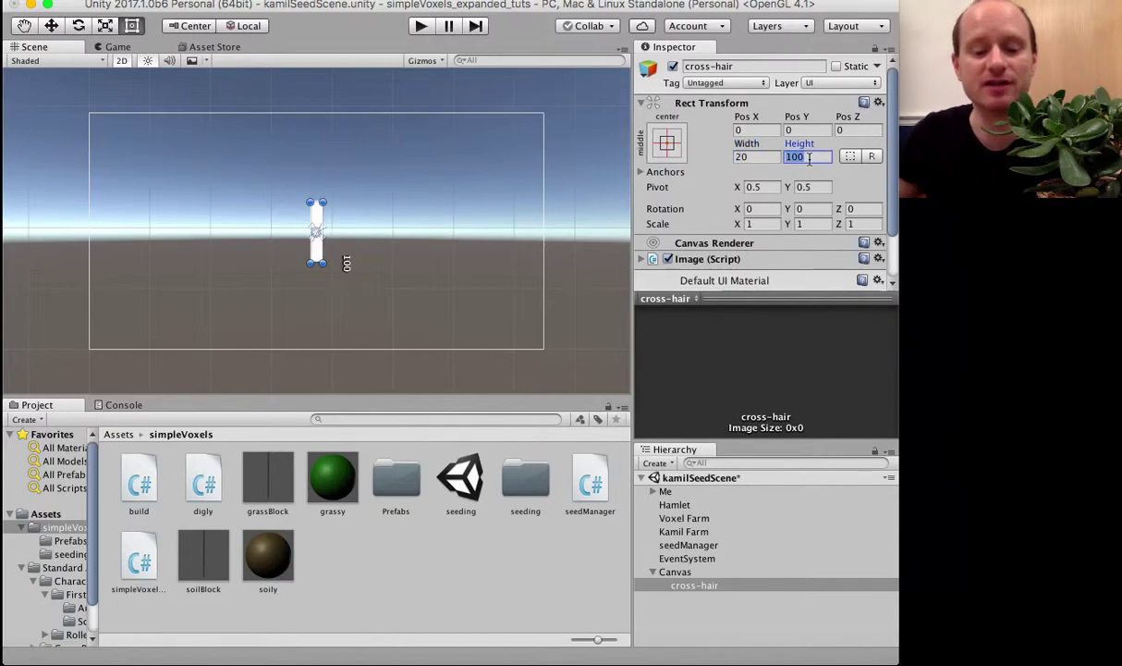
text(20)
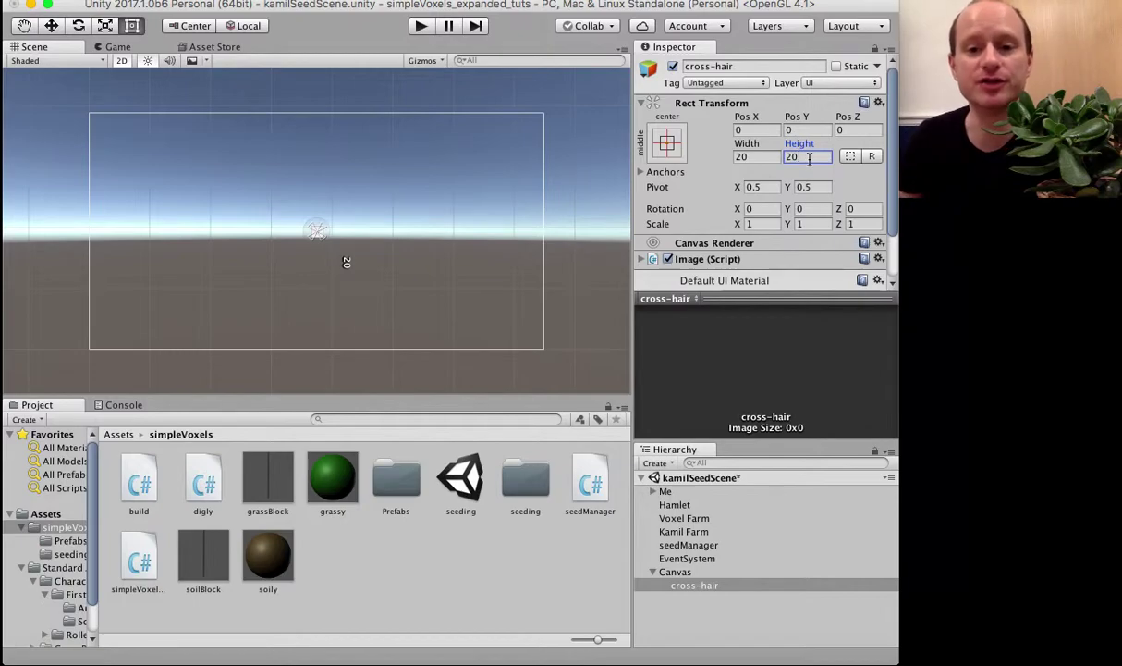
click(641, 174)
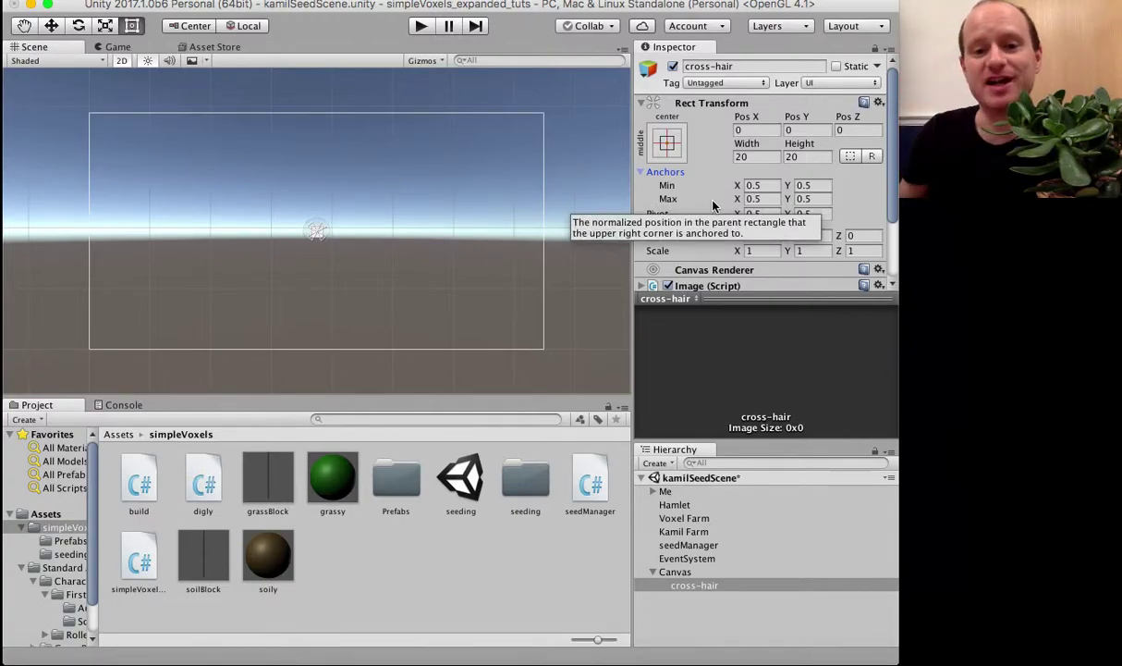
click(652, 172)
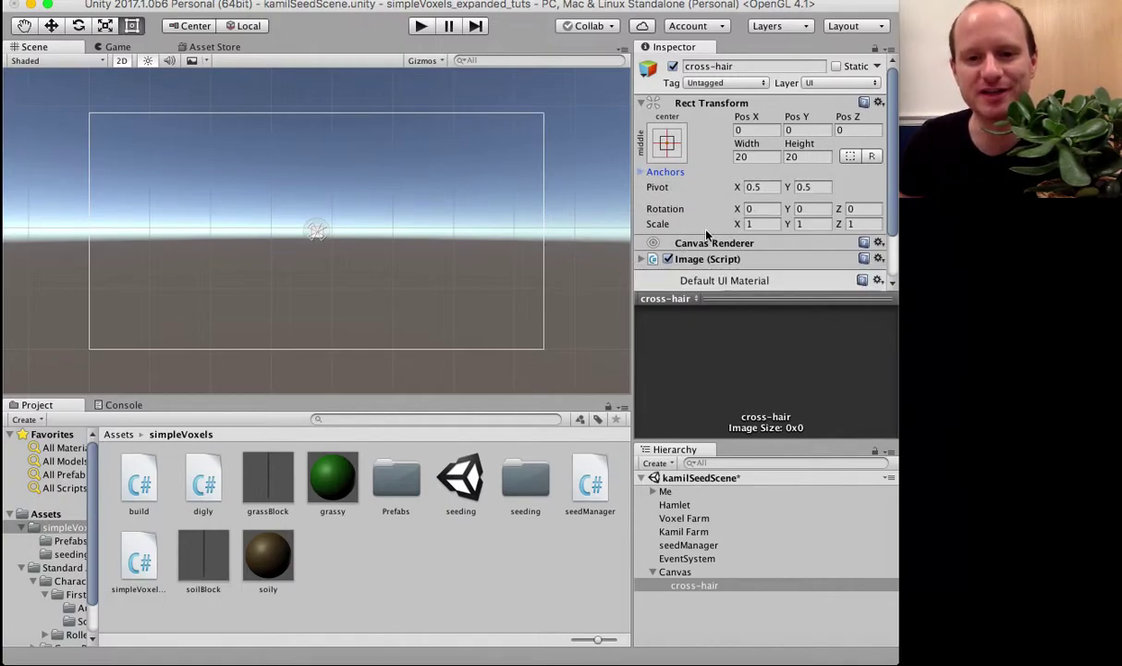
Step: Turn off Raycast Target in the Image component of the cross-hair object
drag(887, 210, 894, 254)
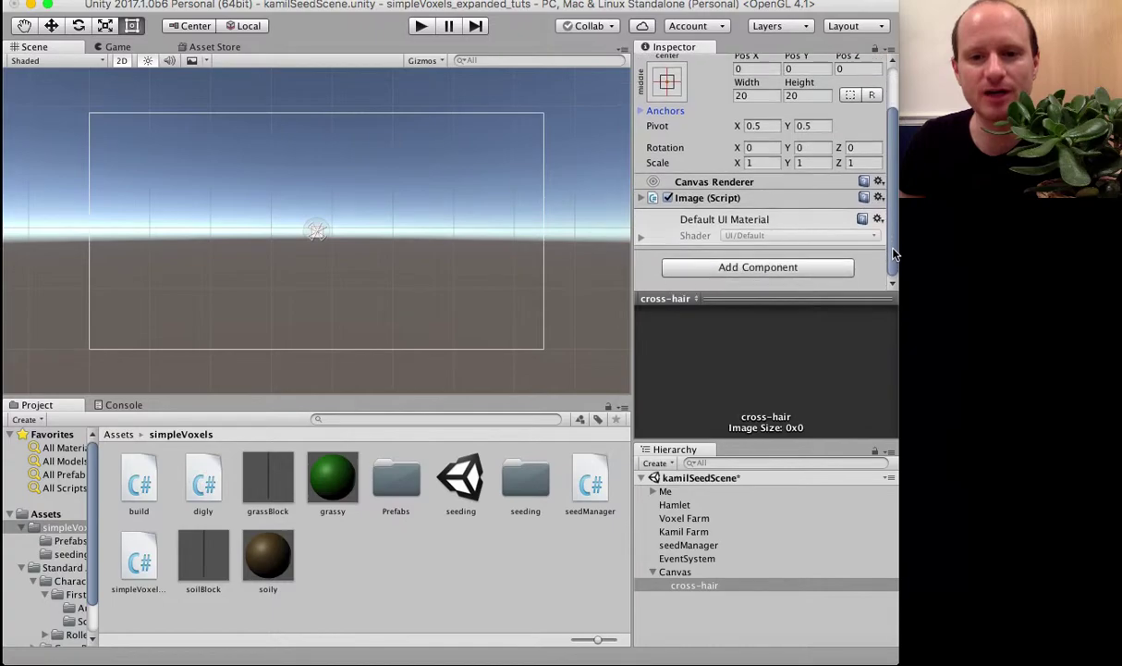
click(688, 197)
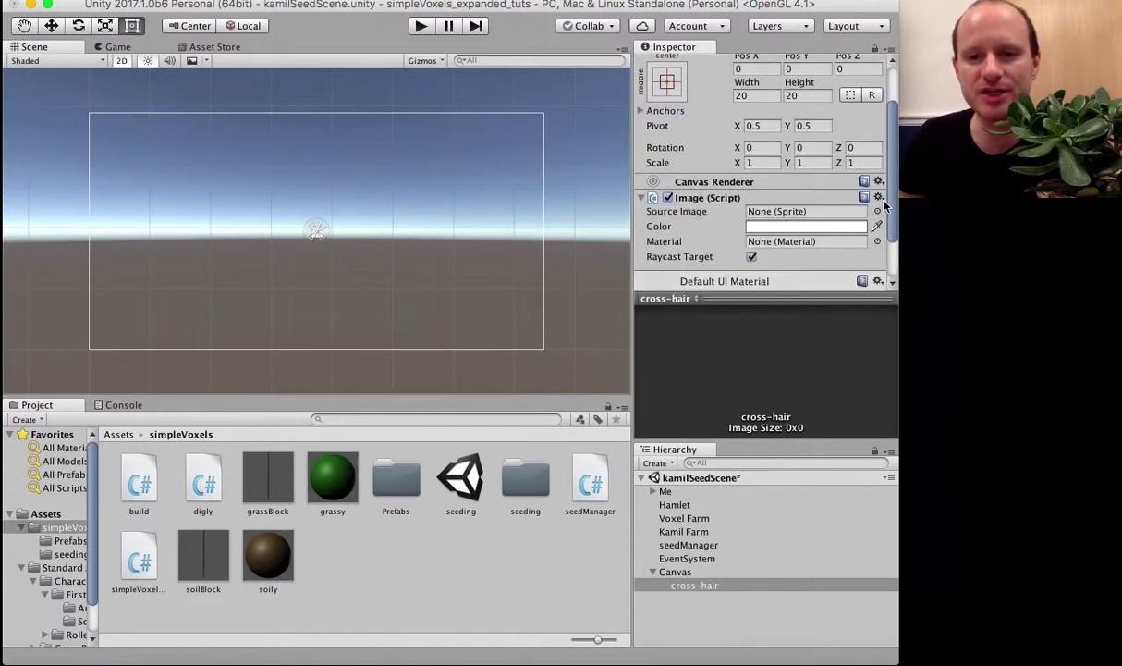
scroll(847, 199, down, 3)
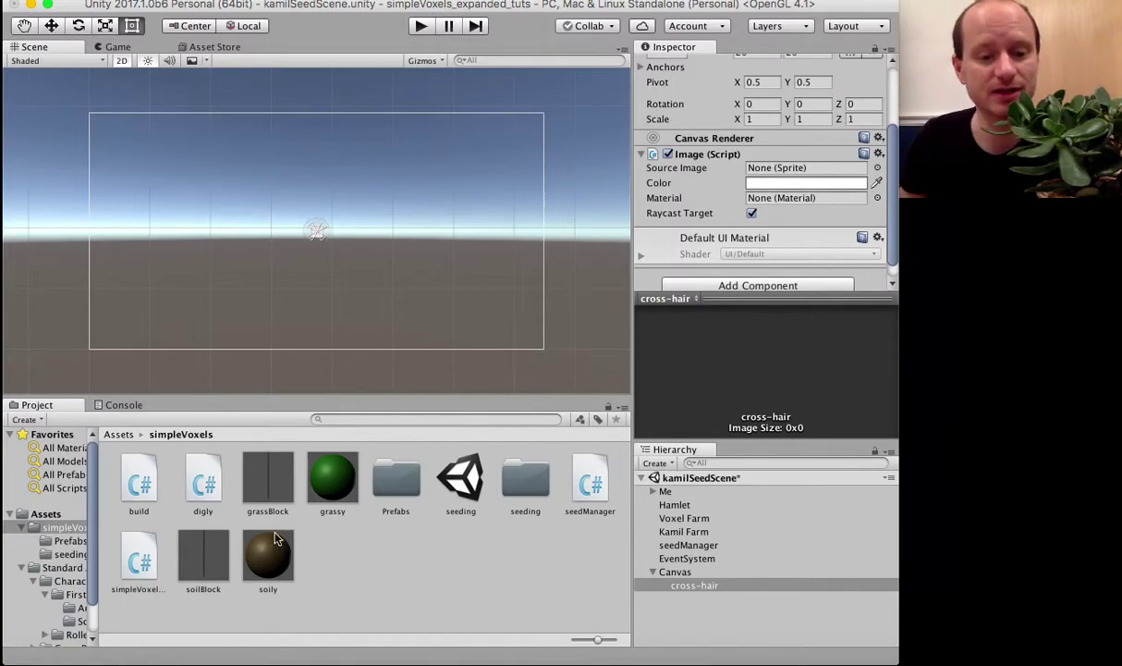
click(209, 484)
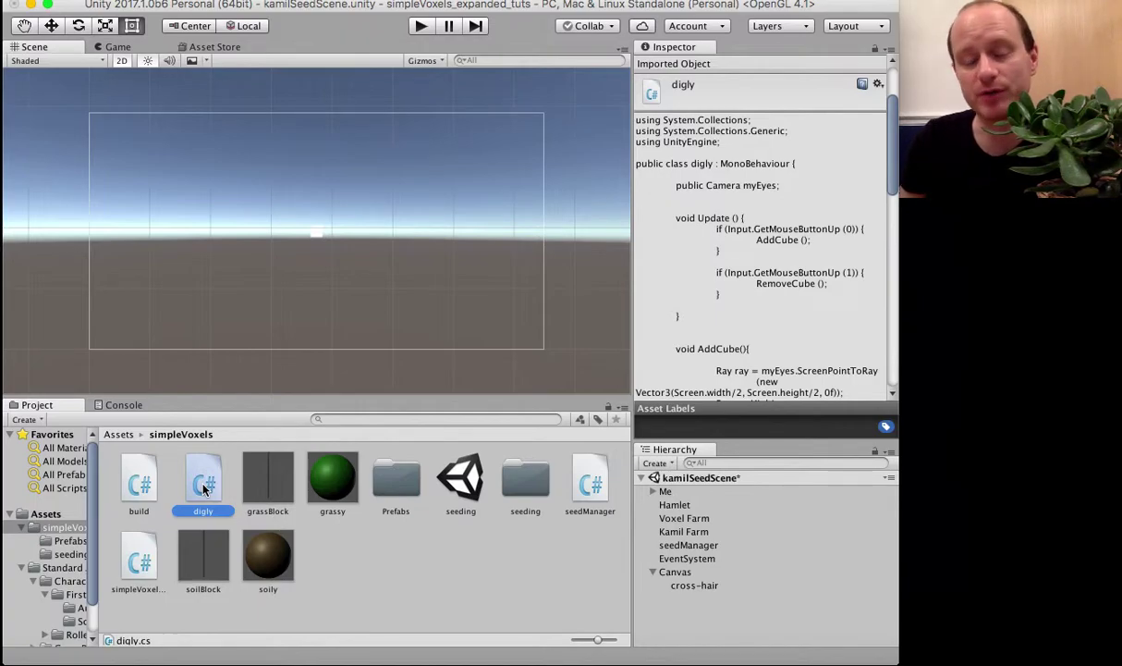
click(694, 588)
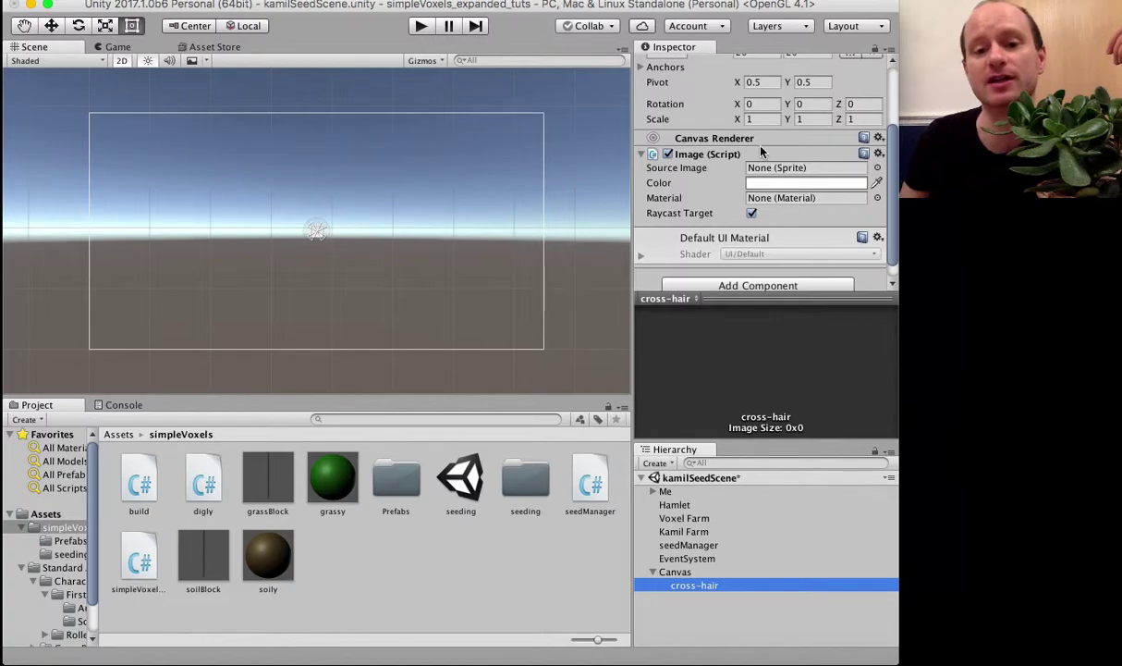
click(752, 215)
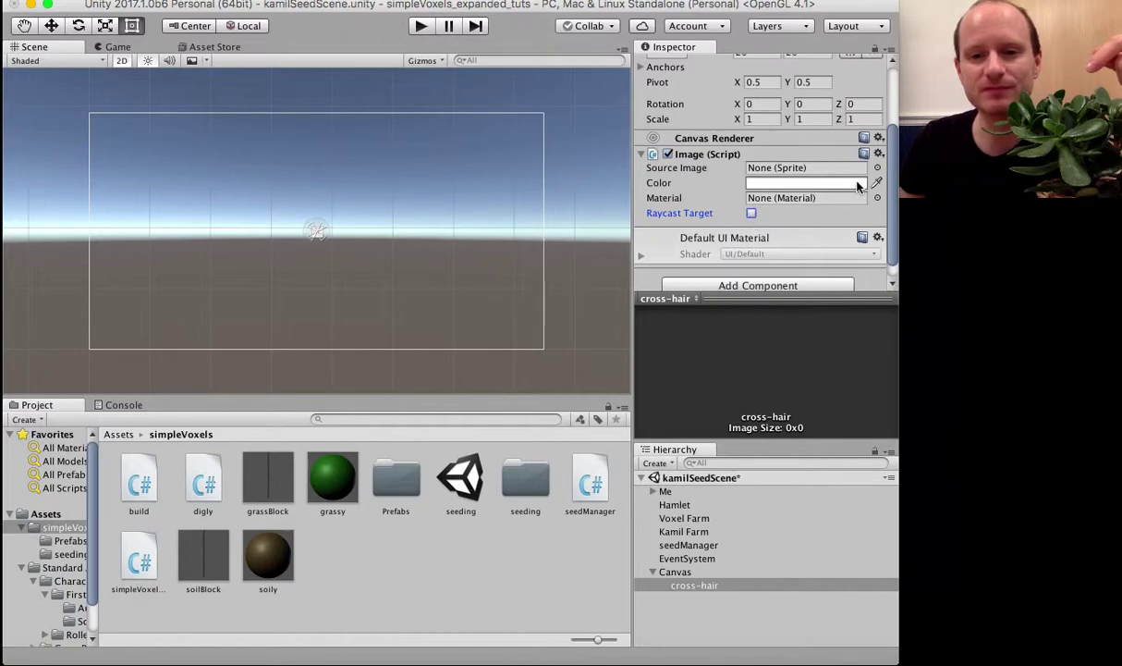
Step: Set the cross-hair image's colour to half-transparent cyan, hex 02F0F080 with an alpha of 128
click(849, 185)
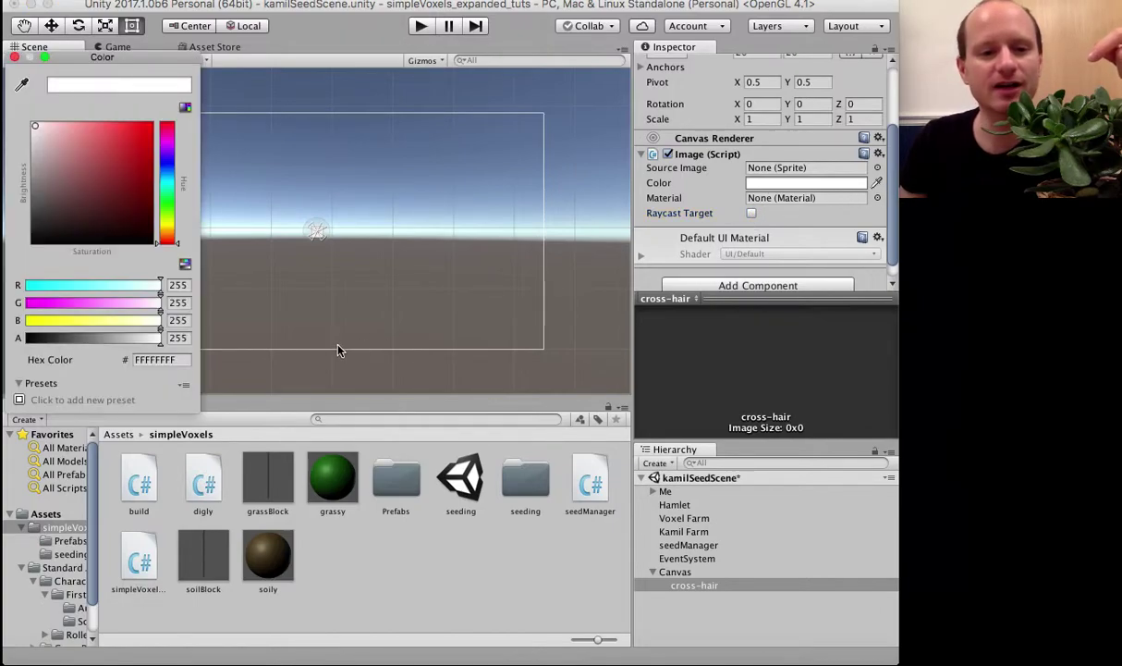
drag(121, 58, 526, 52)
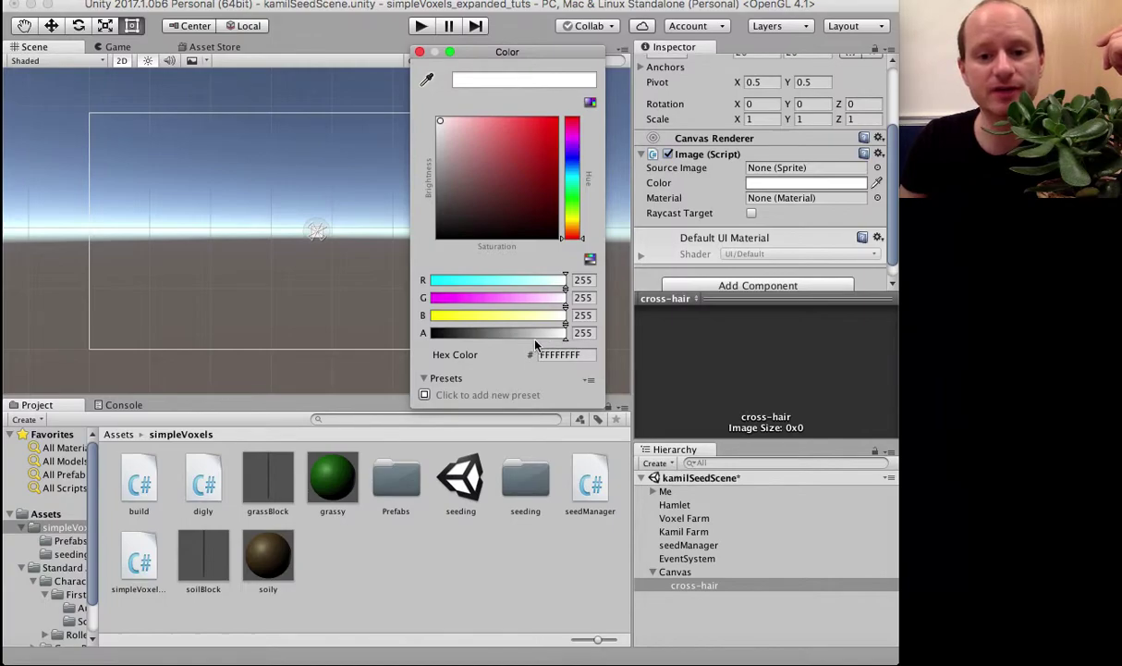
click(500, 333)
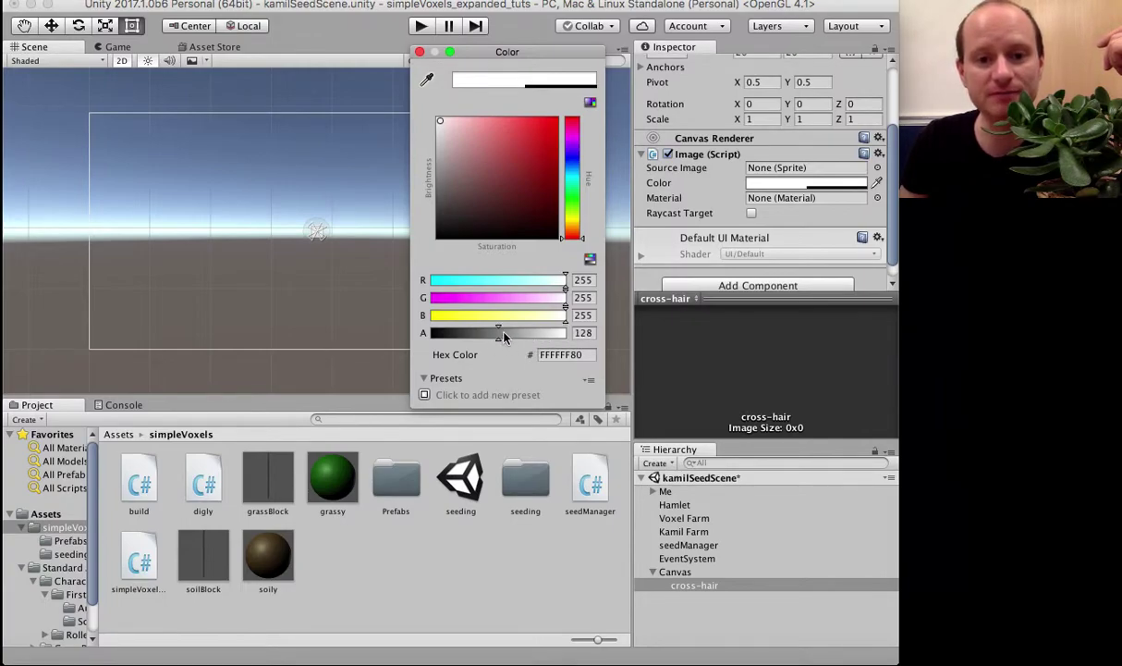
click(577, 178)
click(554, 130)
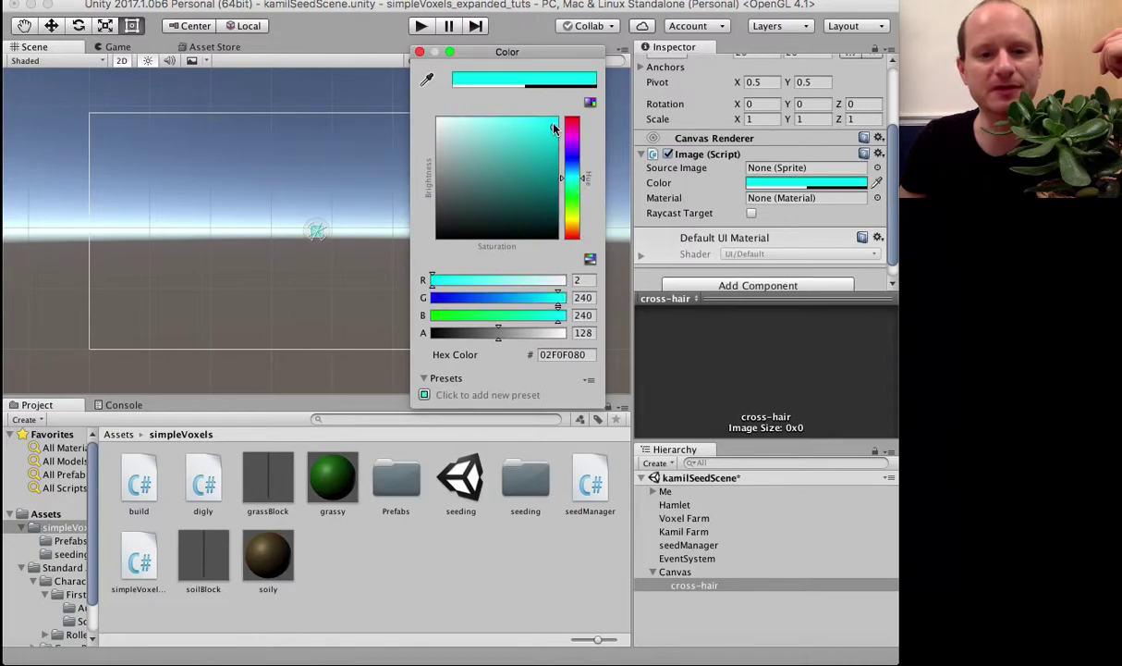
click(420, 53)
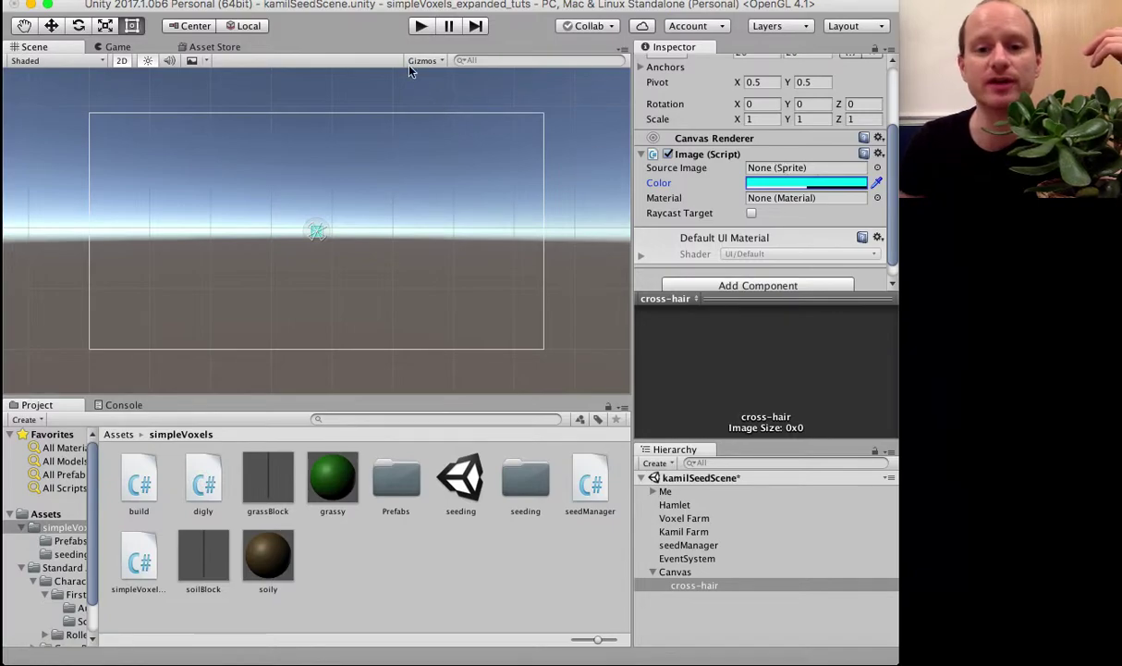
Step: Play-test the scene by walking over the voxel terrain and editing soil blocks at the cross-hair
click(421, 28)
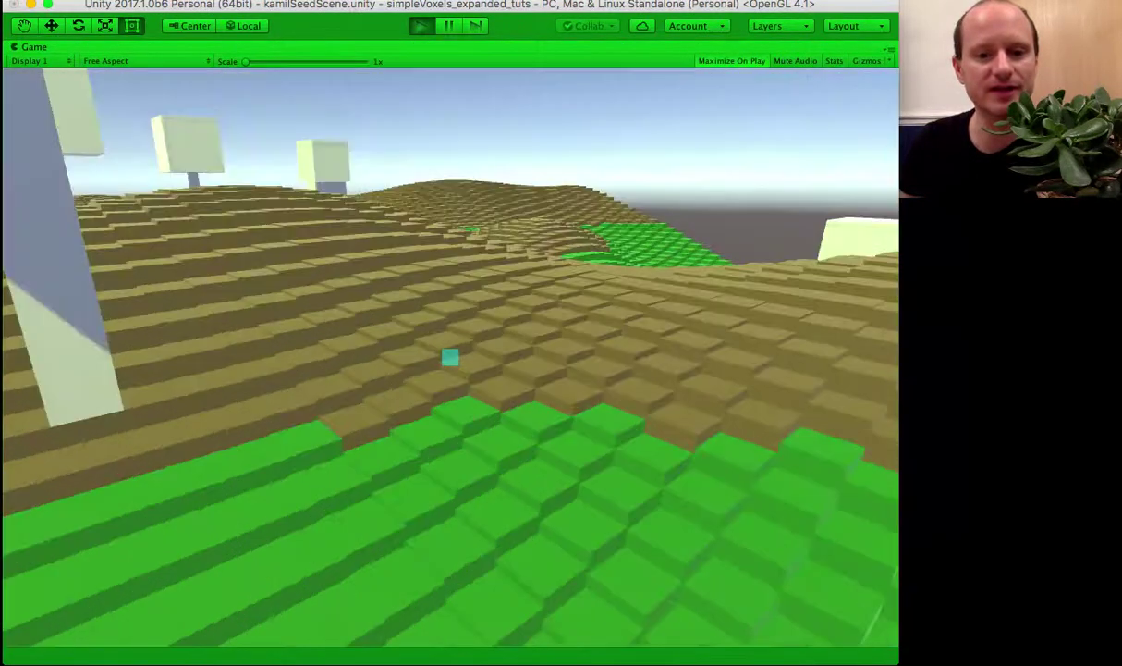
key(w)
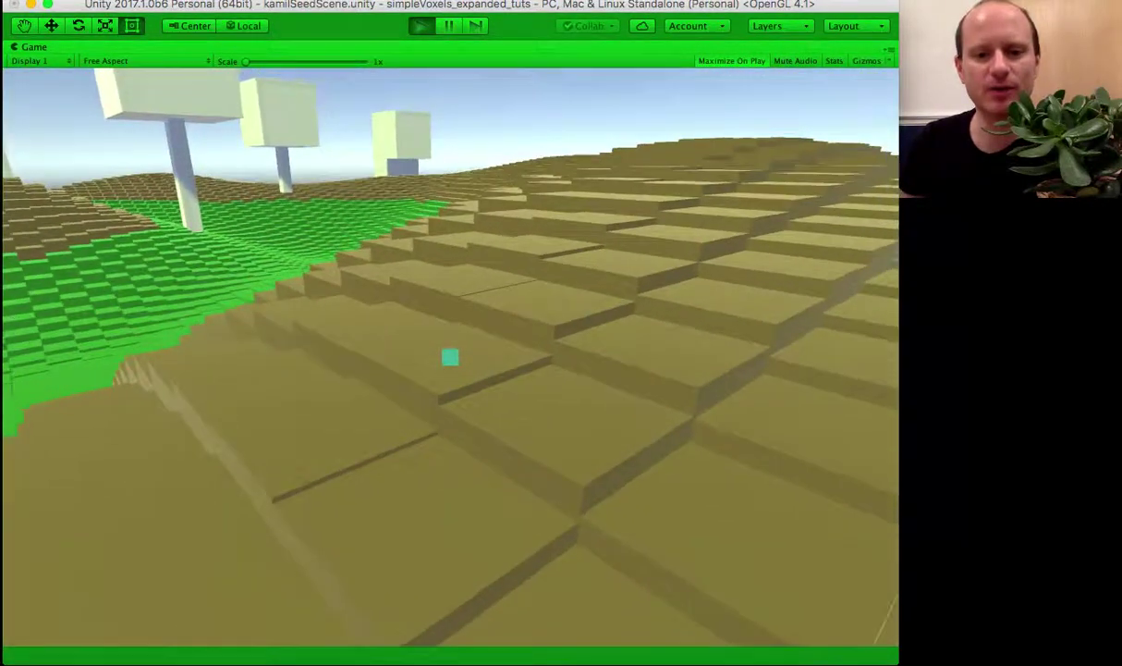
click(451, 357)
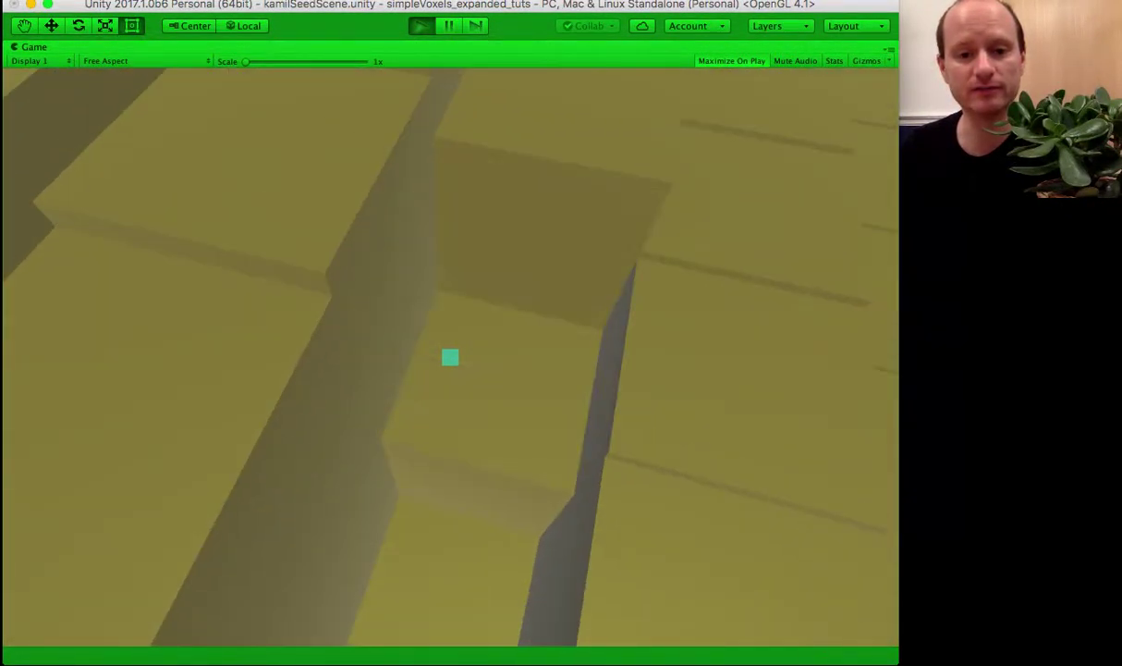
key(s)
key(w)
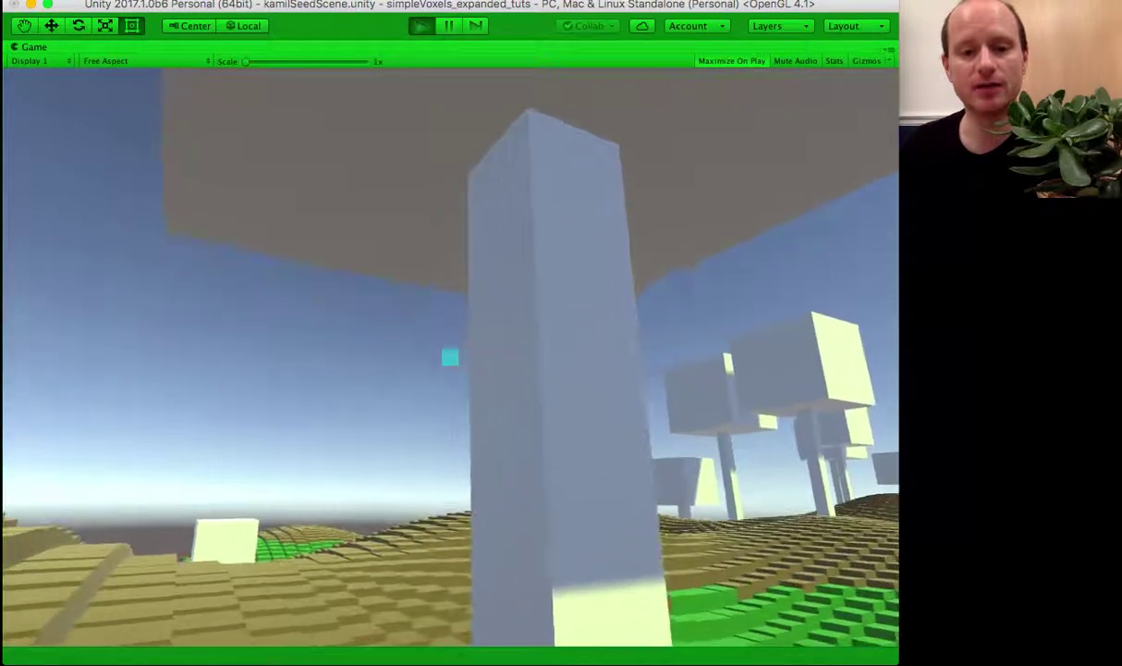
Step: Walk around the nearest tree in play mode and aim the cross-hair at its trunk and white crown
key(s)
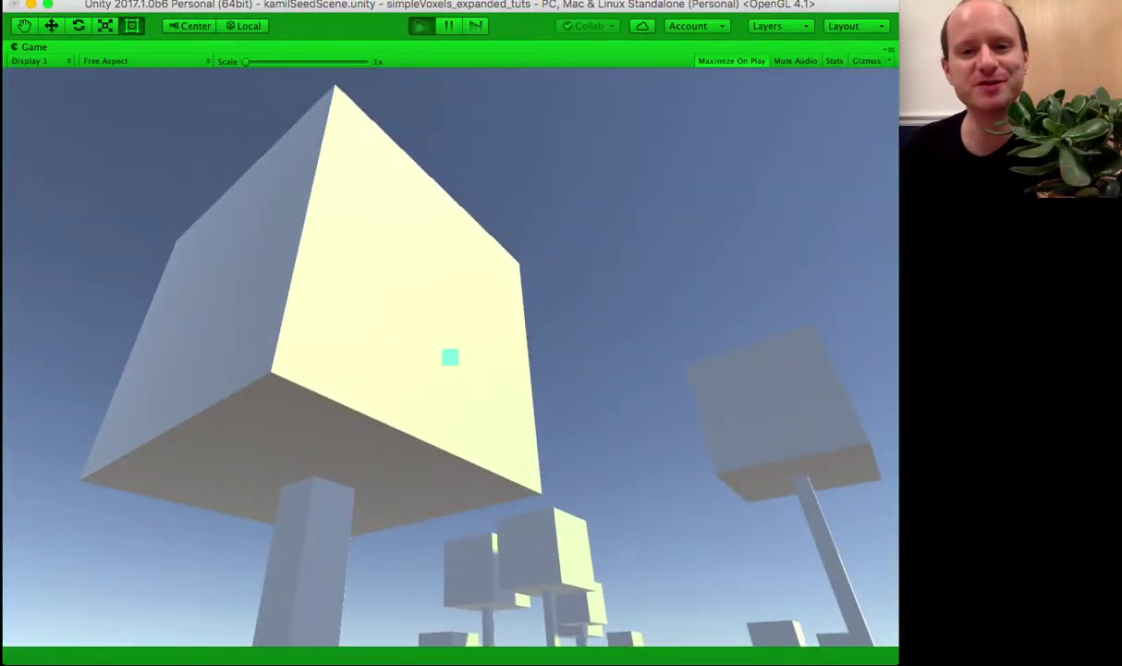
key(w)
key(a)
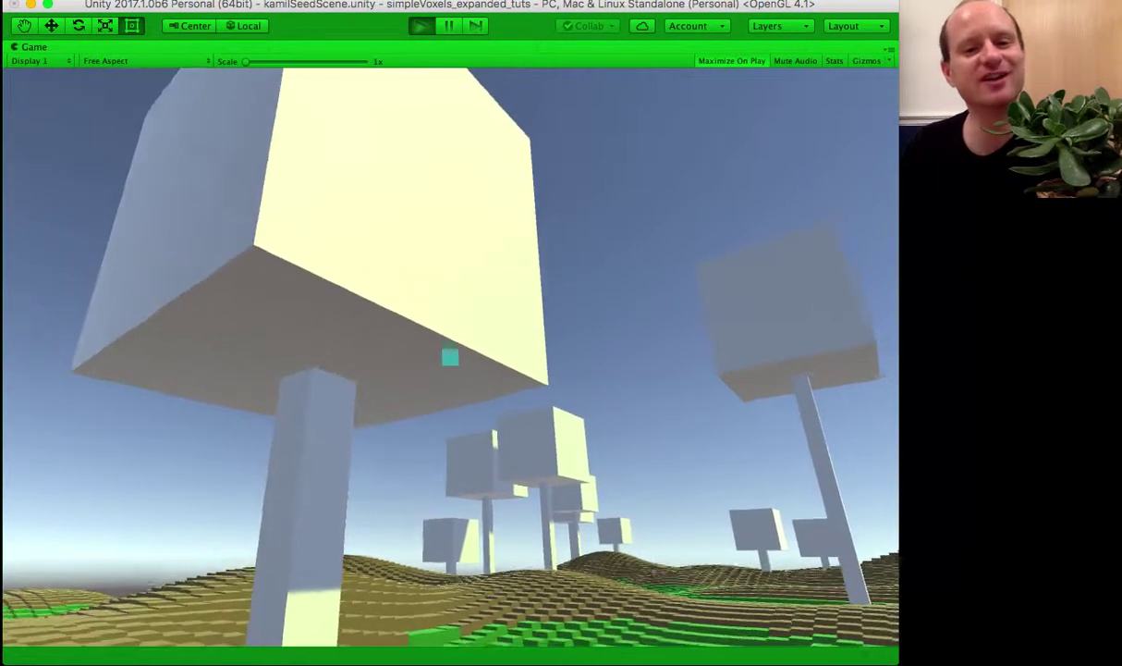
key(s)
key(s)
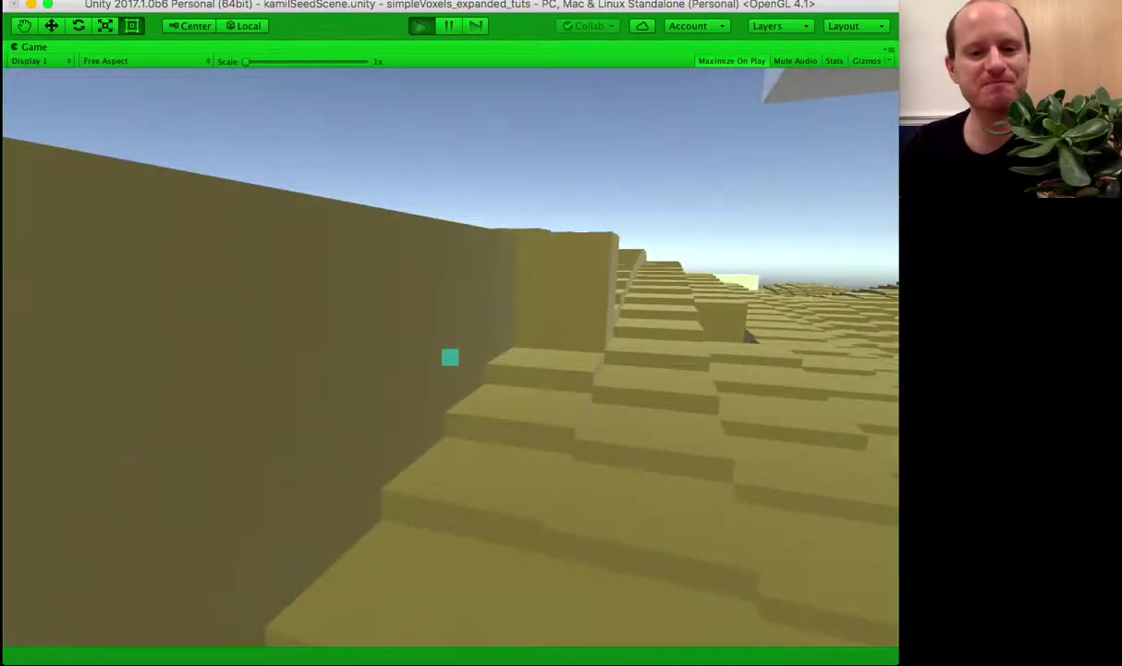
key(w)
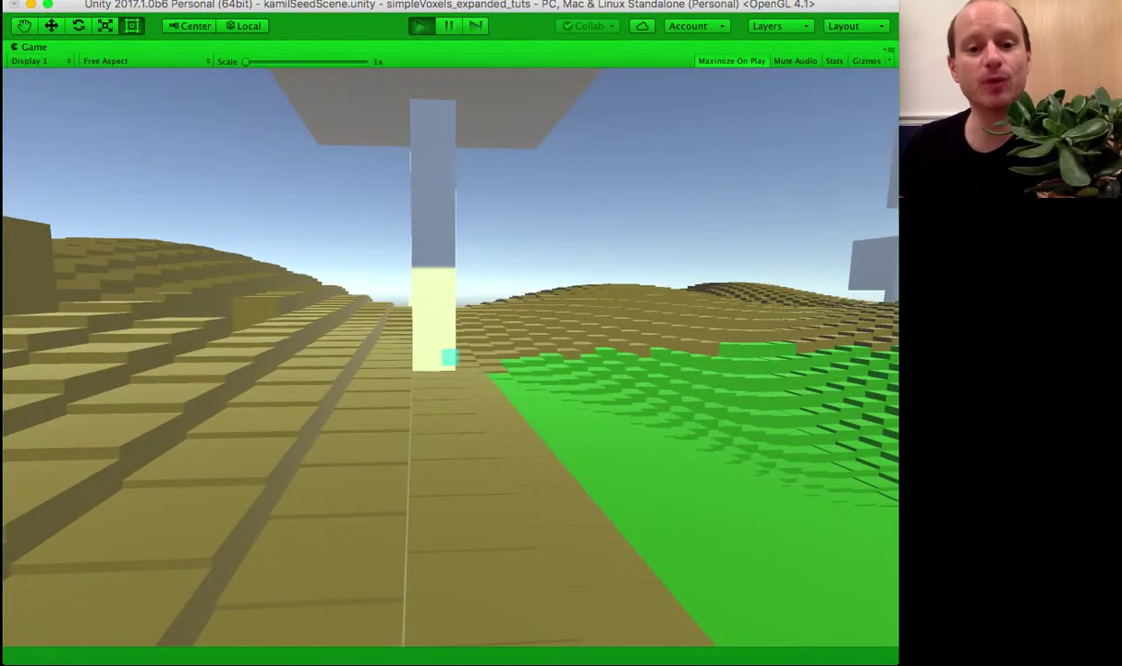
key(w)
key(a)
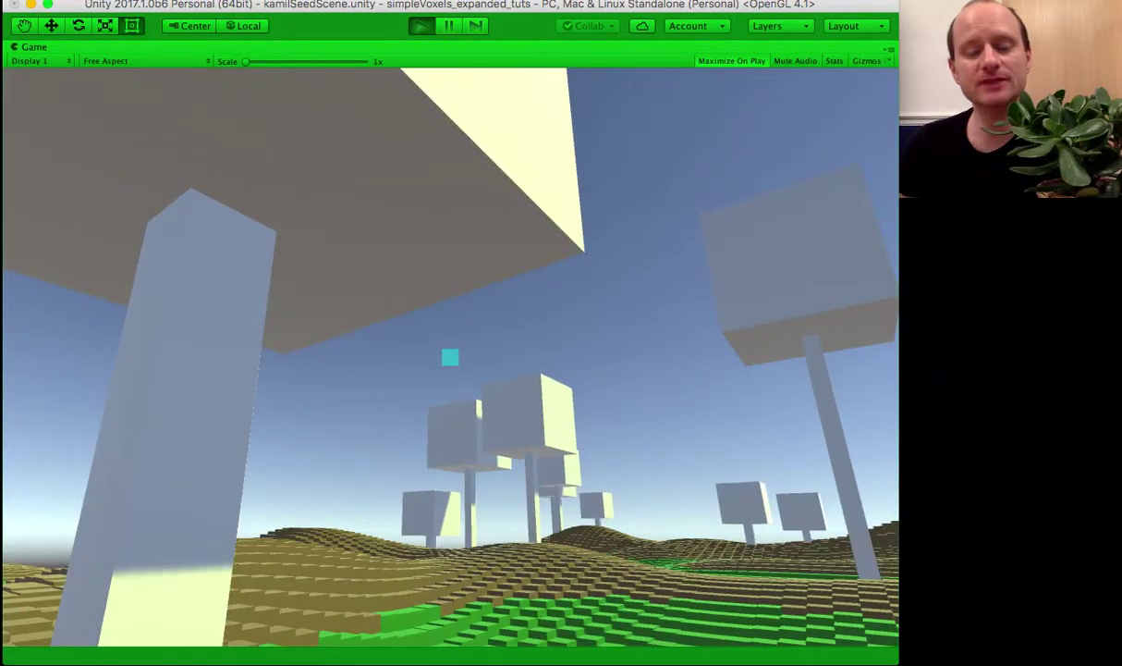
key(w)
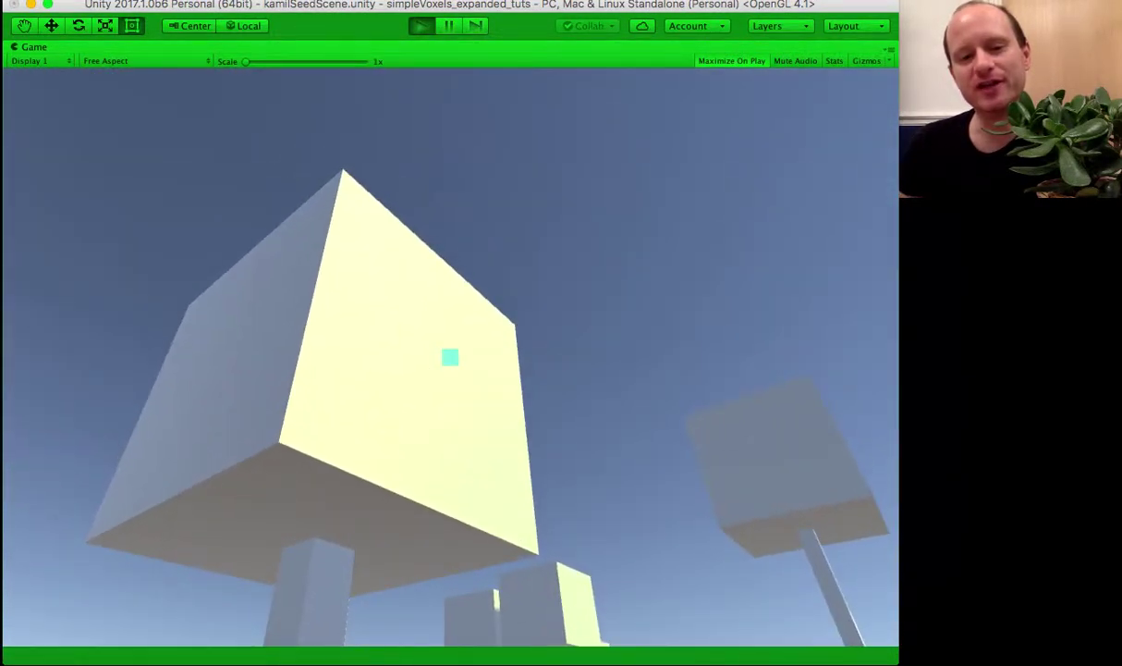
key(w)
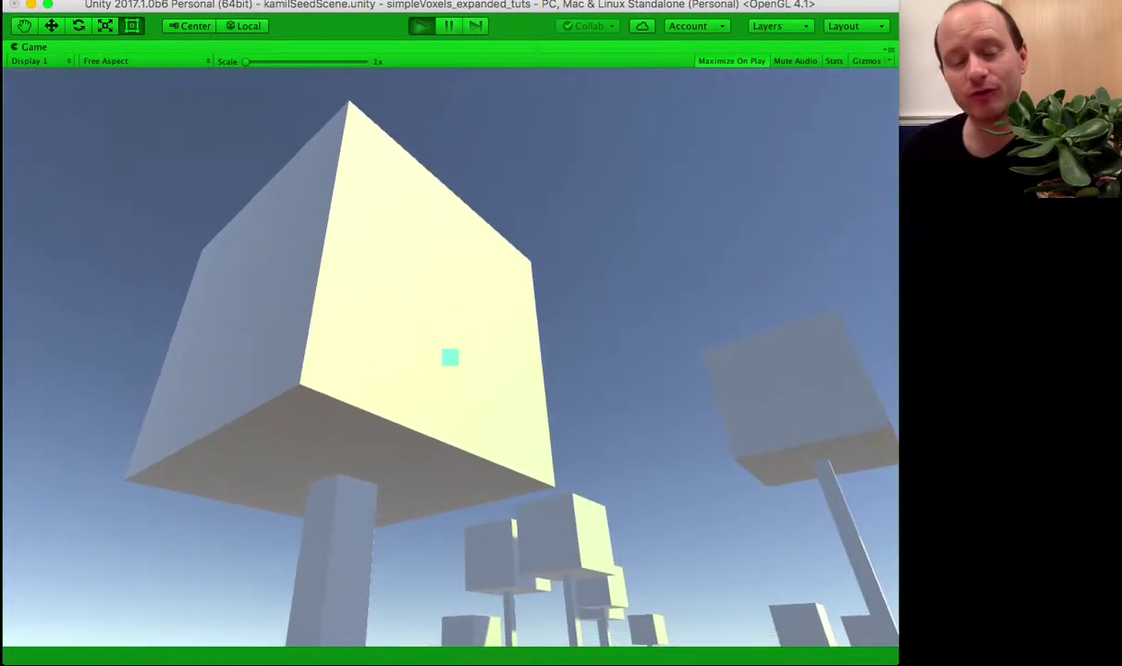
key(w)
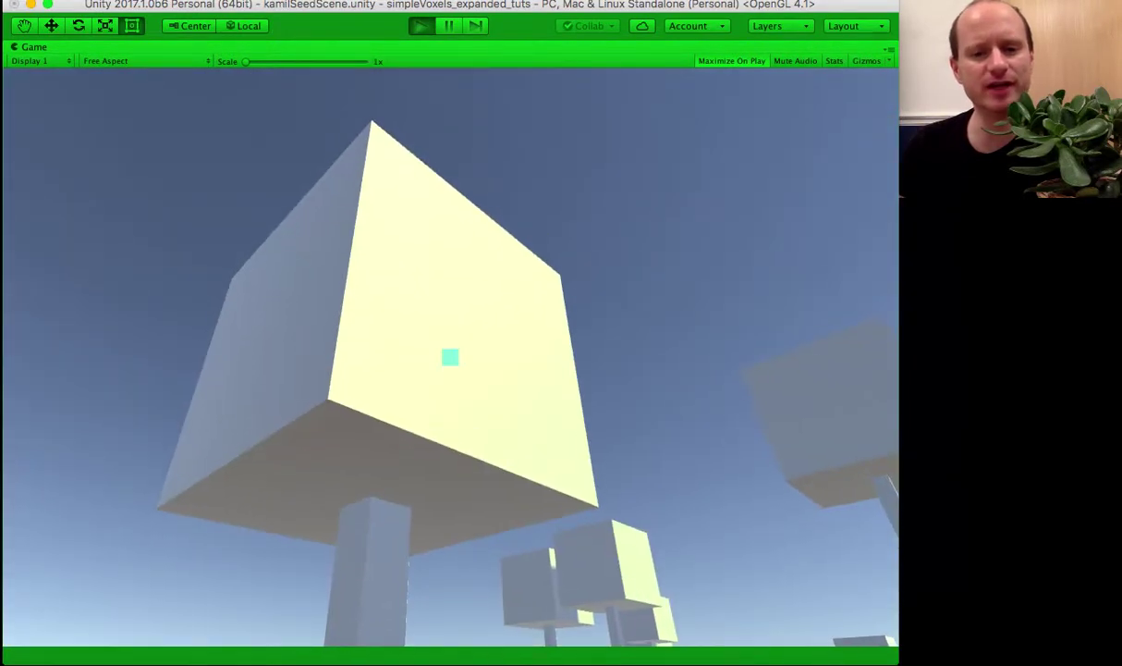
Step: Test building with the cross-hair by adding blocks to the crown of the nearest tree
key(w)
key(w)
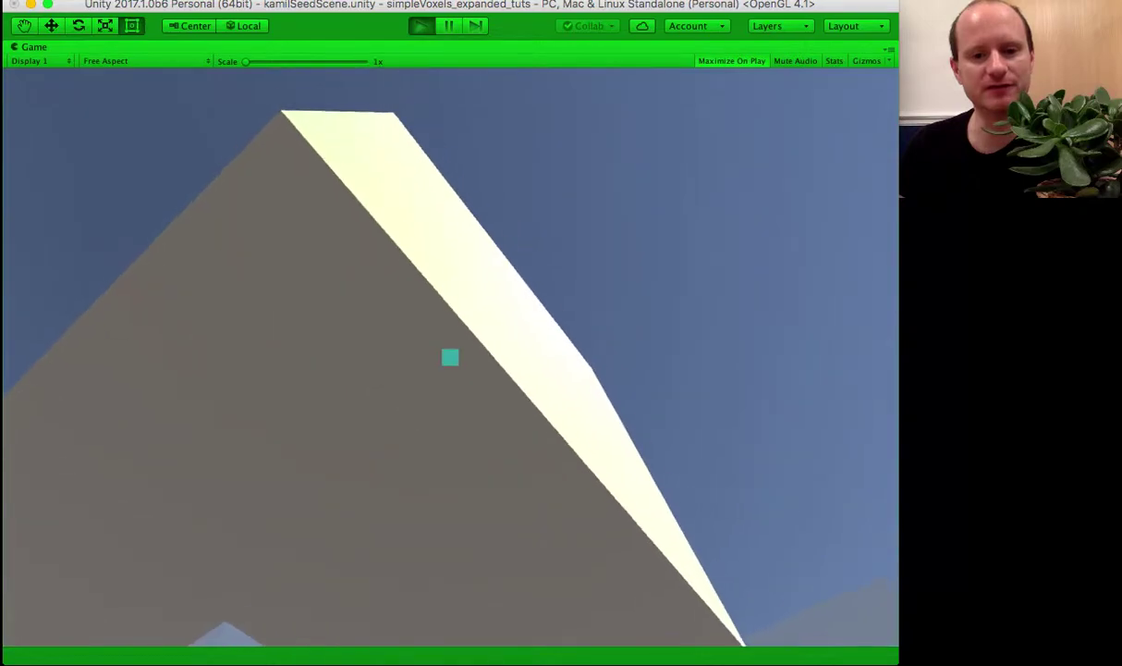
key(s)
key(w)
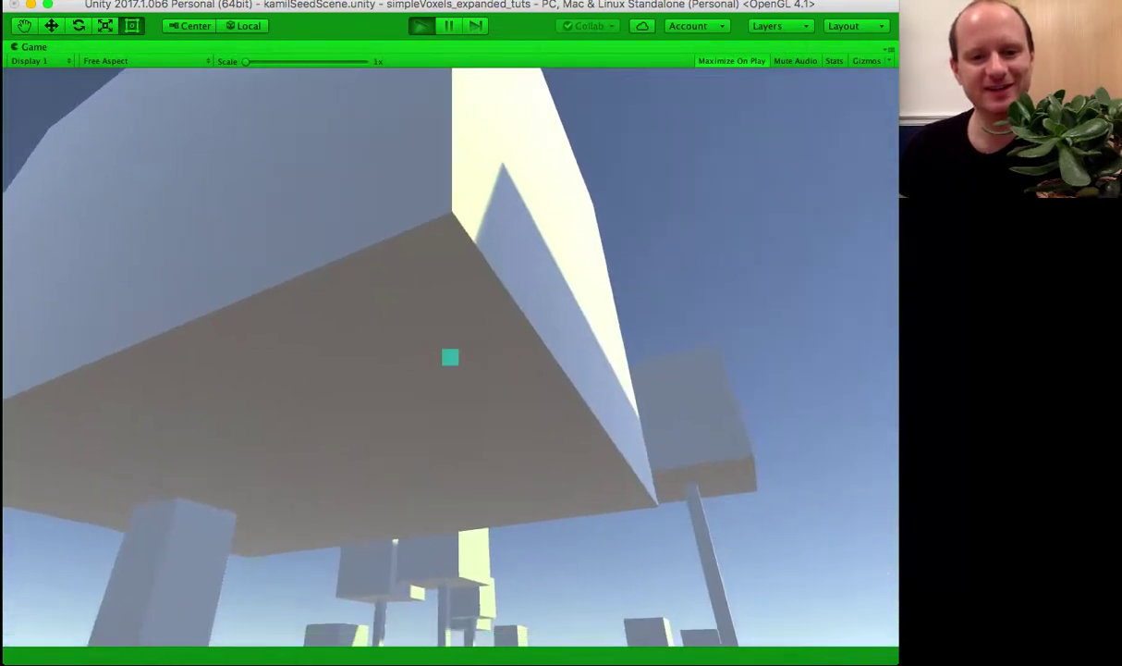
key(s)
key(w)
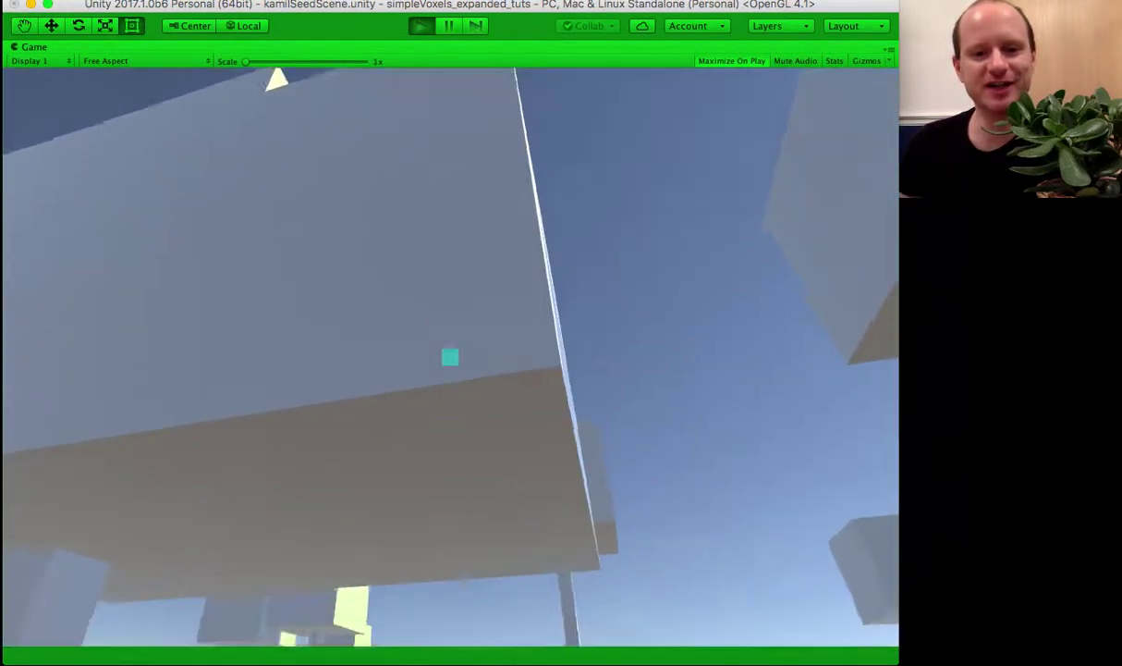
key(a)
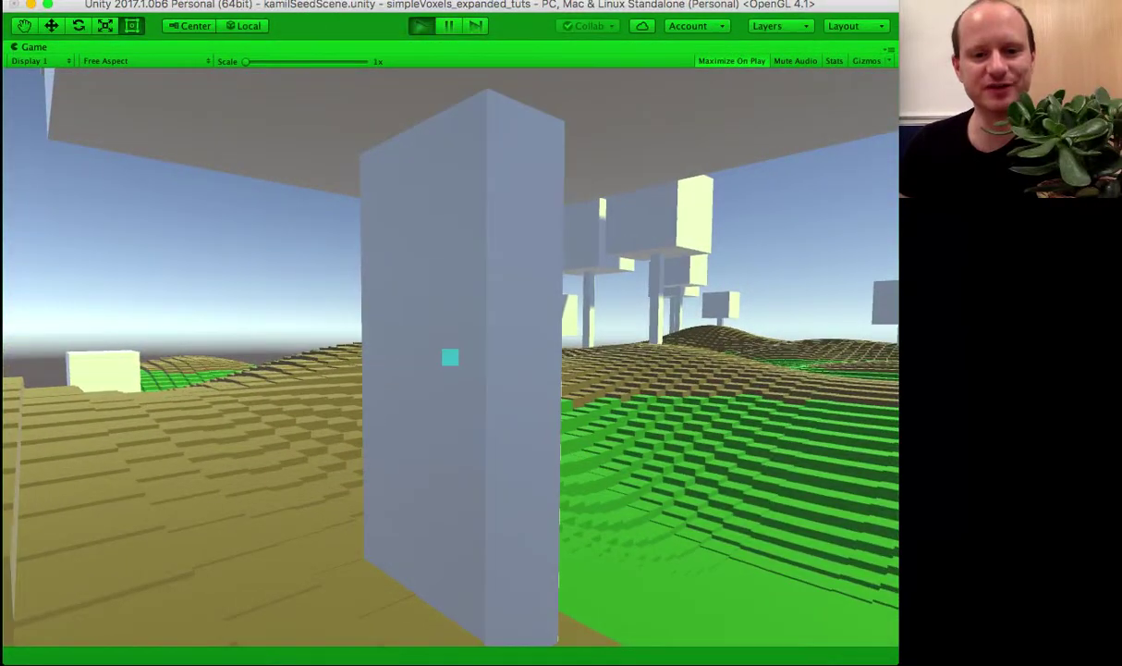
Step: Extend the trunk of the same tree sideways into a thick wall by placing more blocks at the cross-hair
key(d)
key(d)
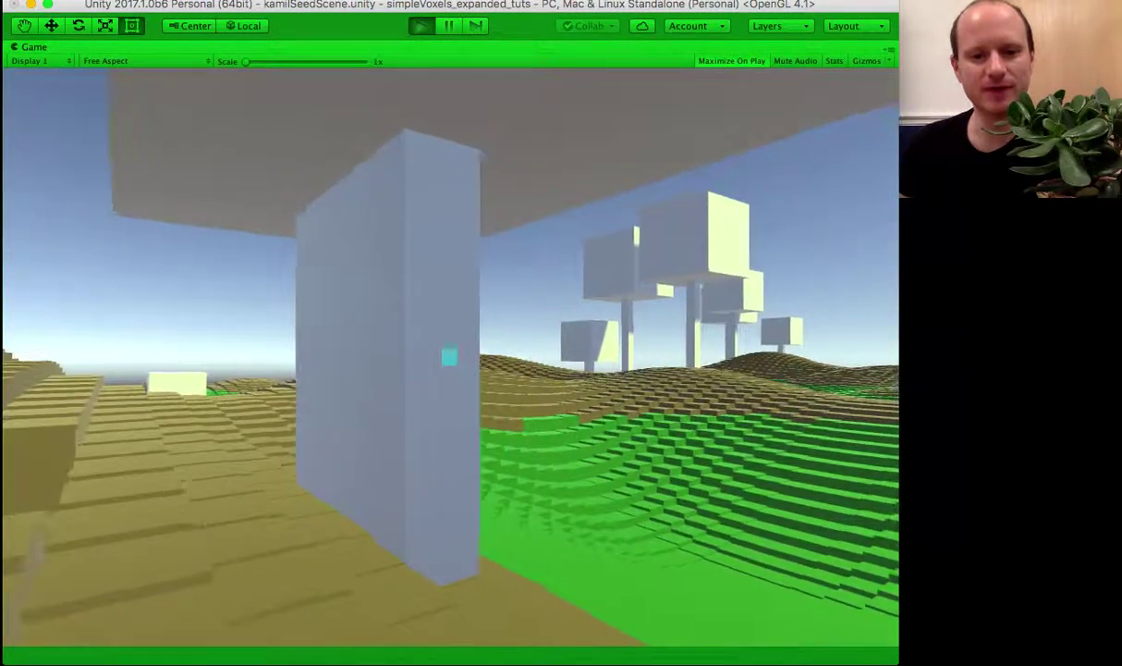
key(w)
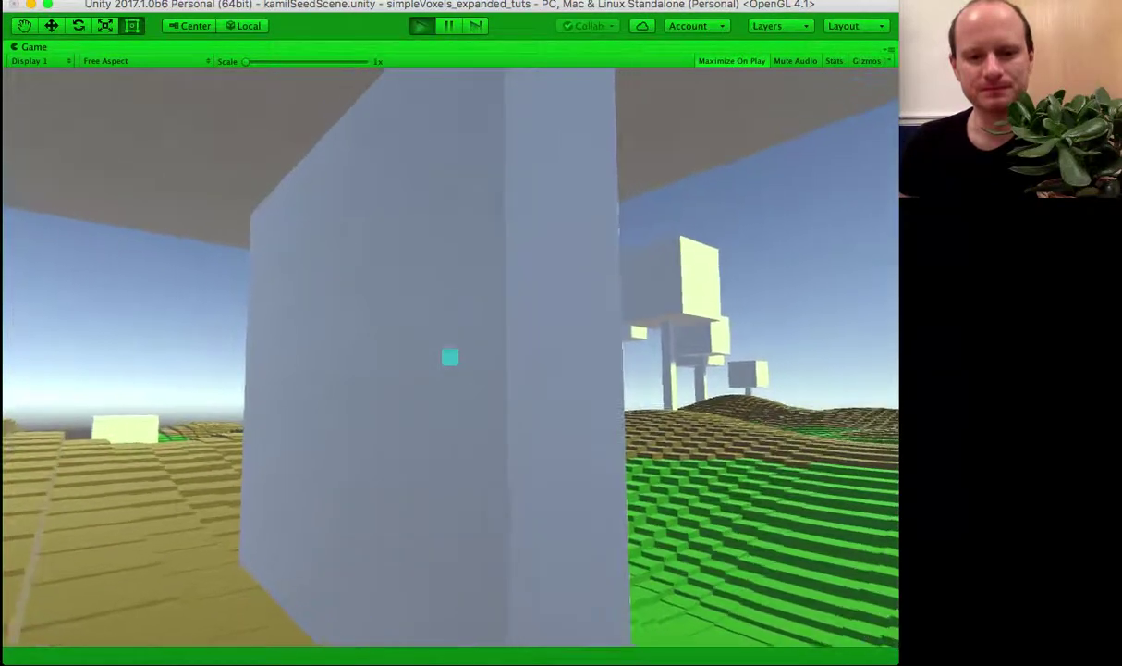
key(d)
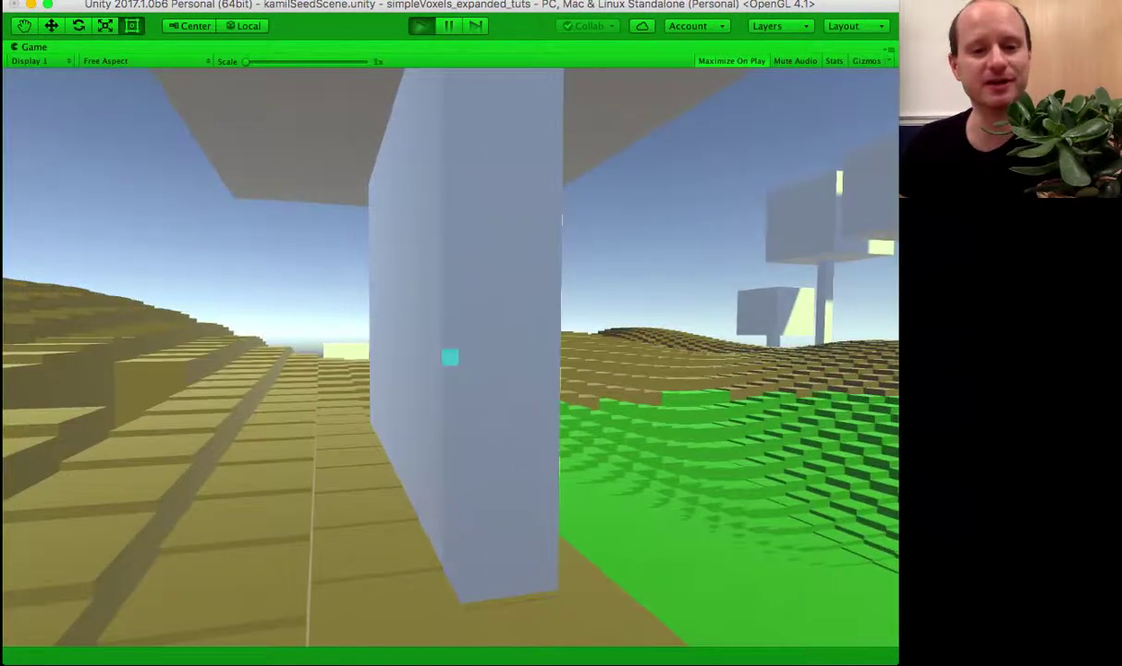
key(d)
key(w)
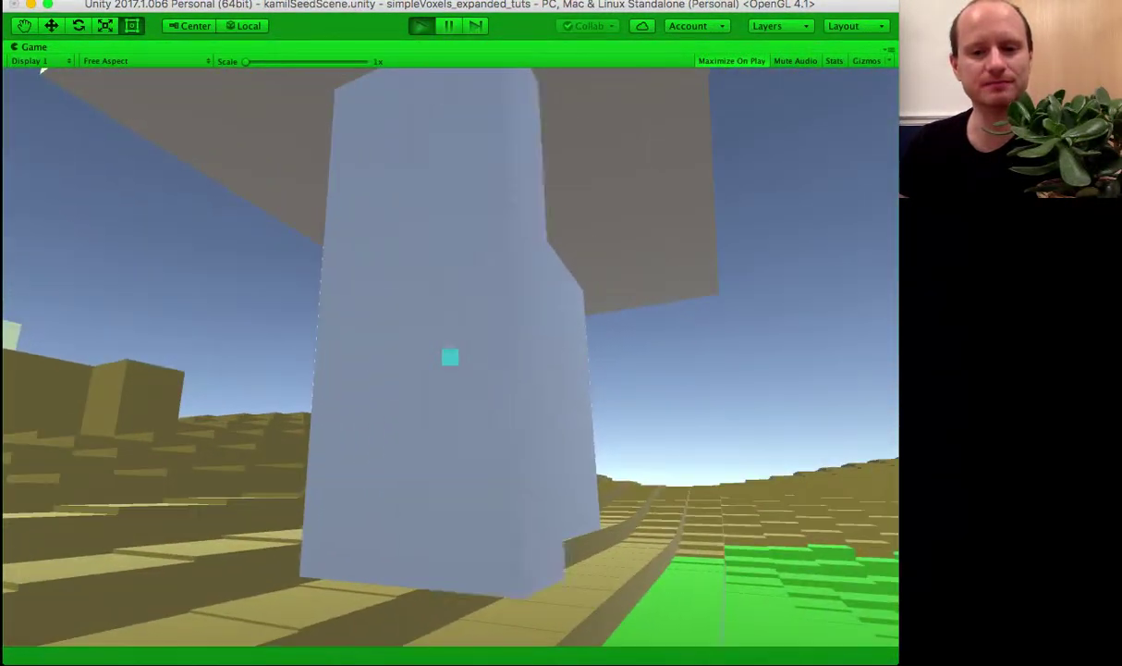
key(d)
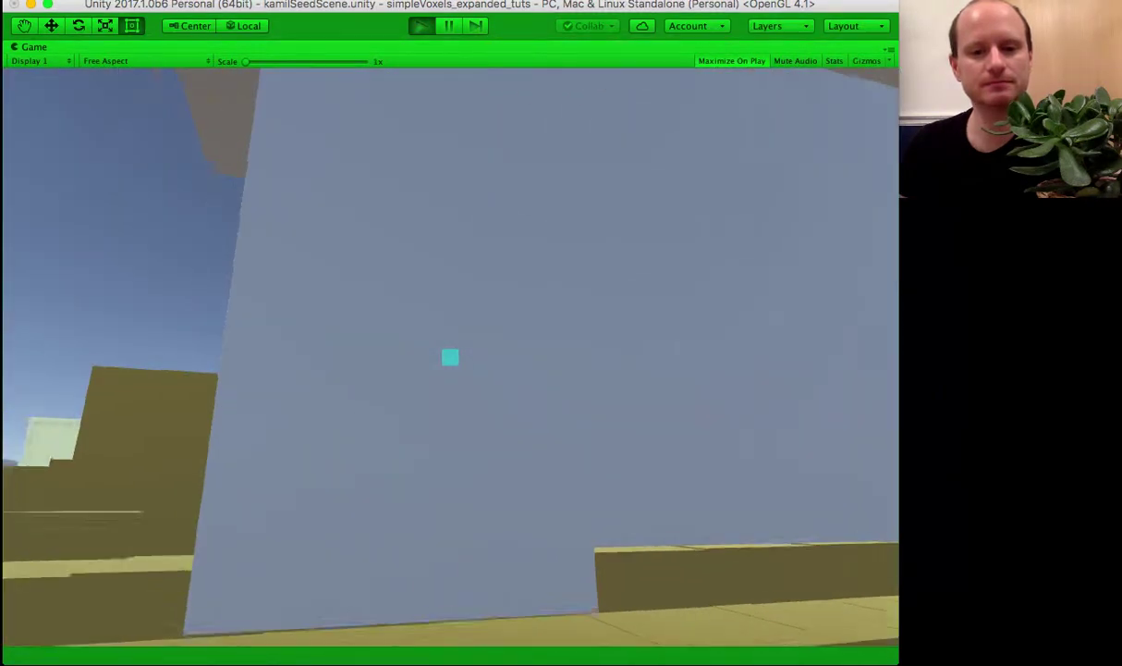
key(d)
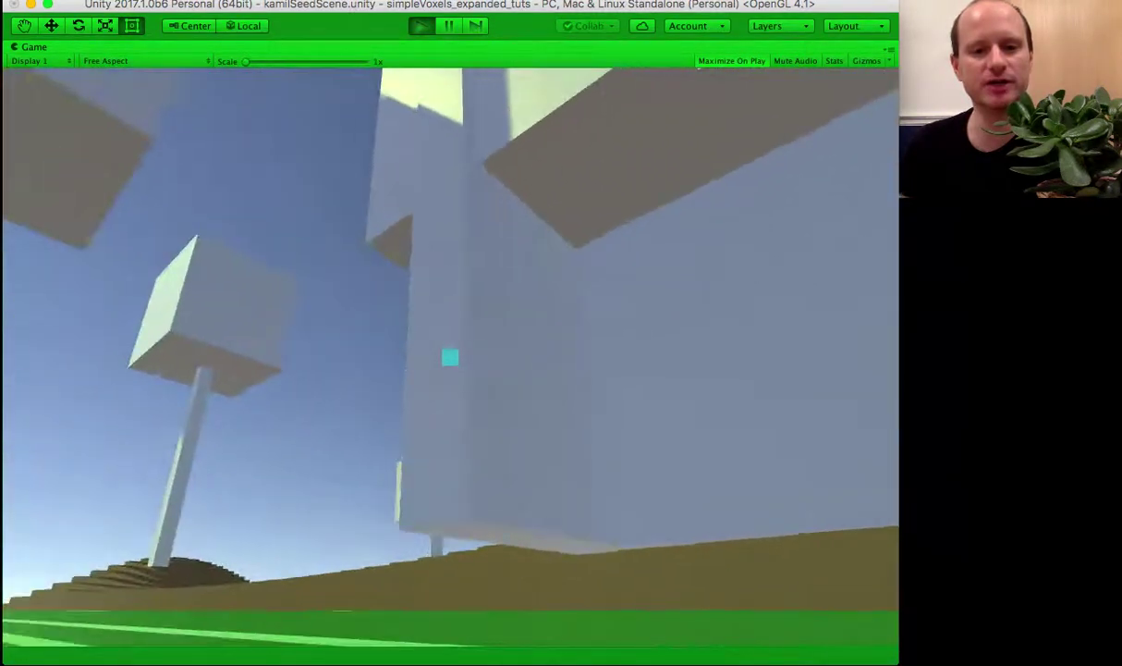
key(d)
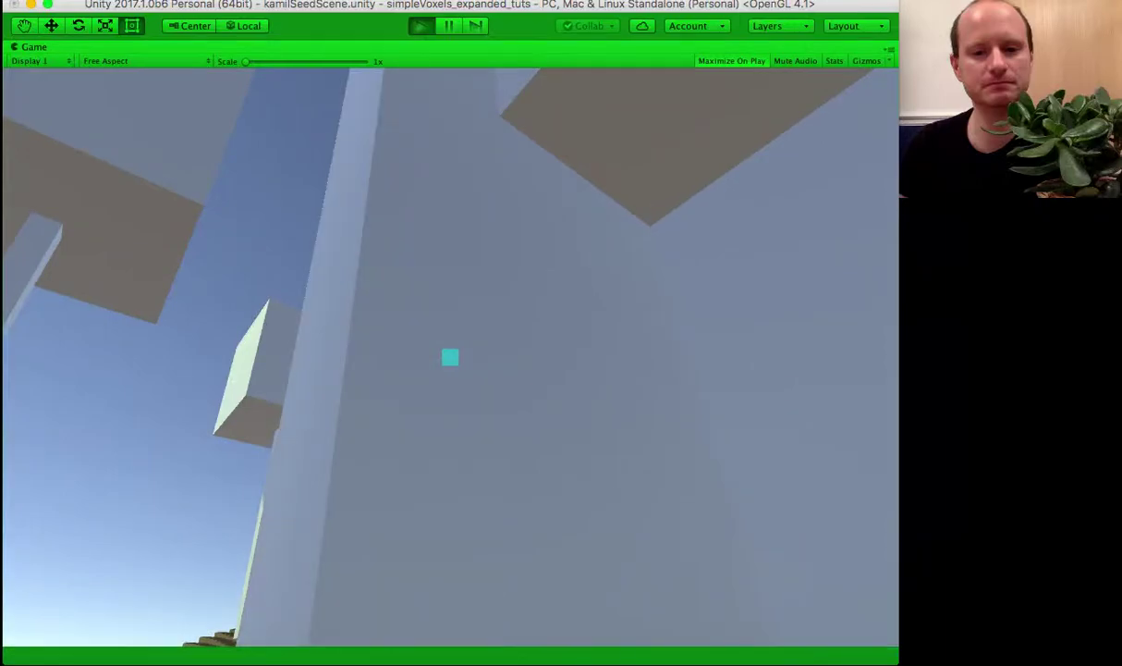
Step: Walk away from the enlarged tree over the grass and soil hills to view the cross-hair against the terrain
key(w)
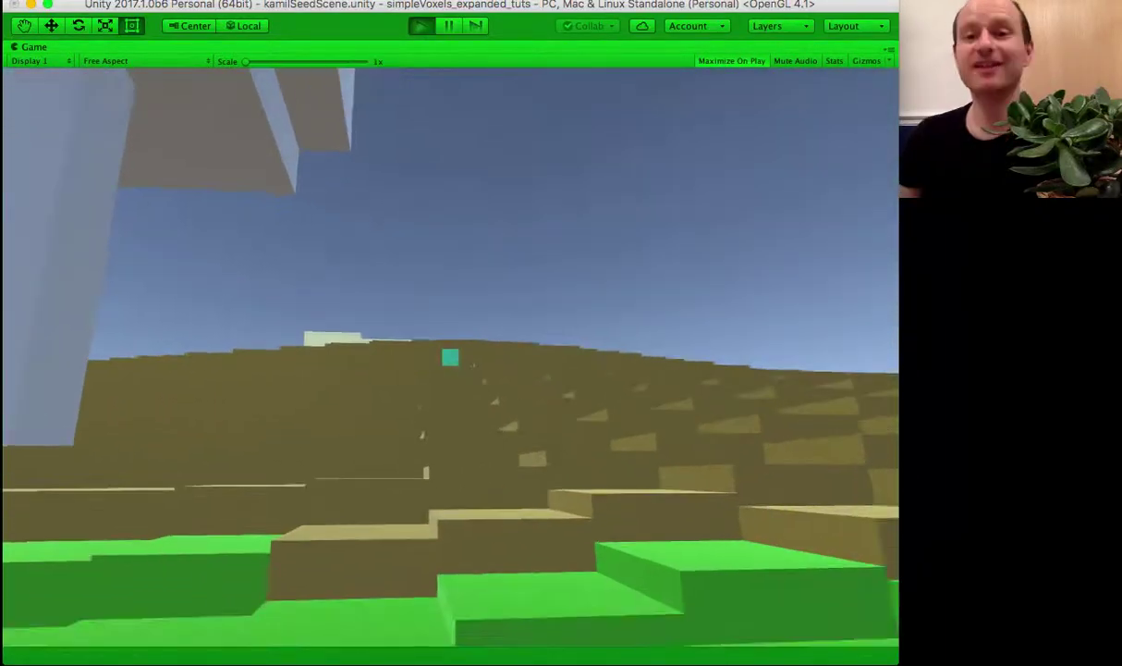
key(w)
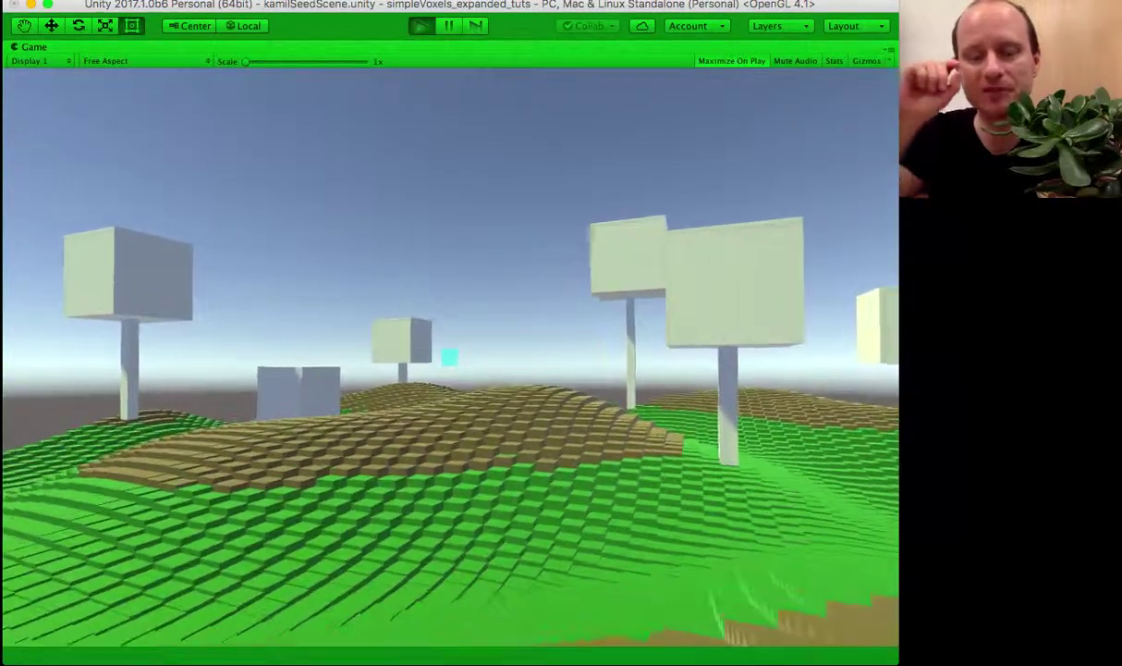
key(w)
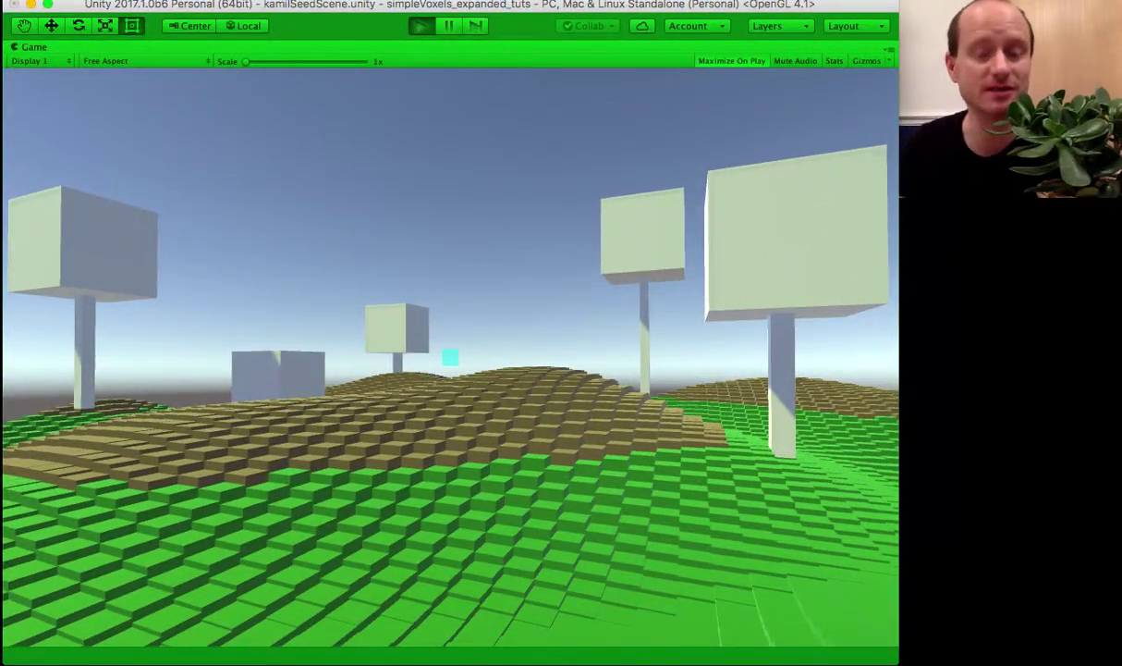
key(w)
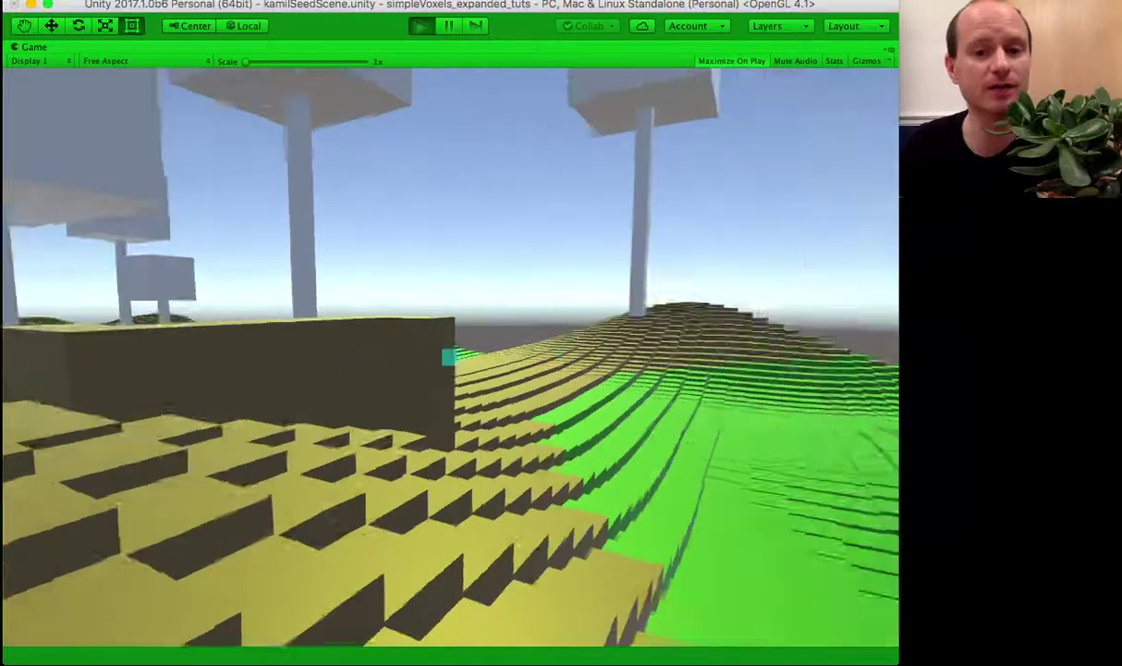
key(d)
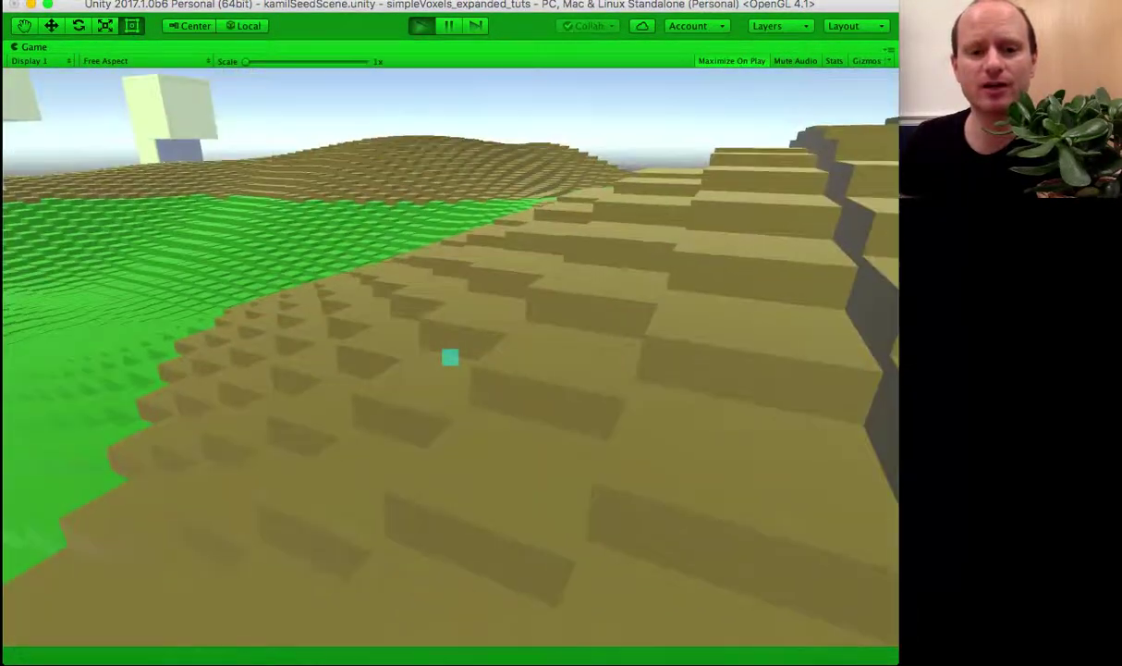
key(w)
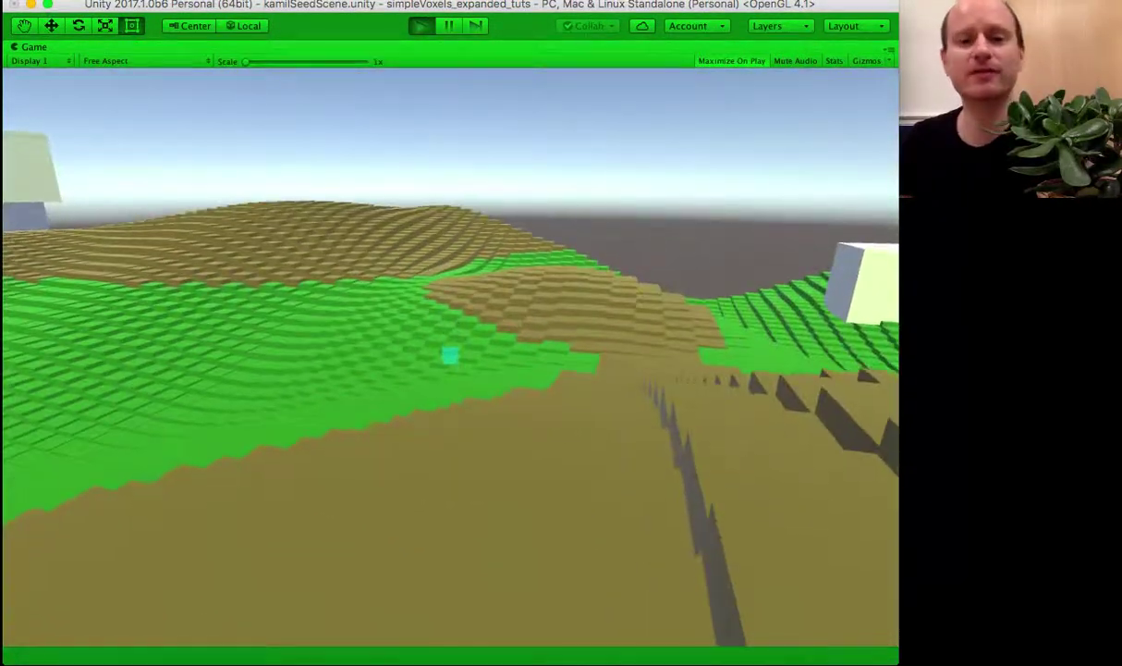
key(w)
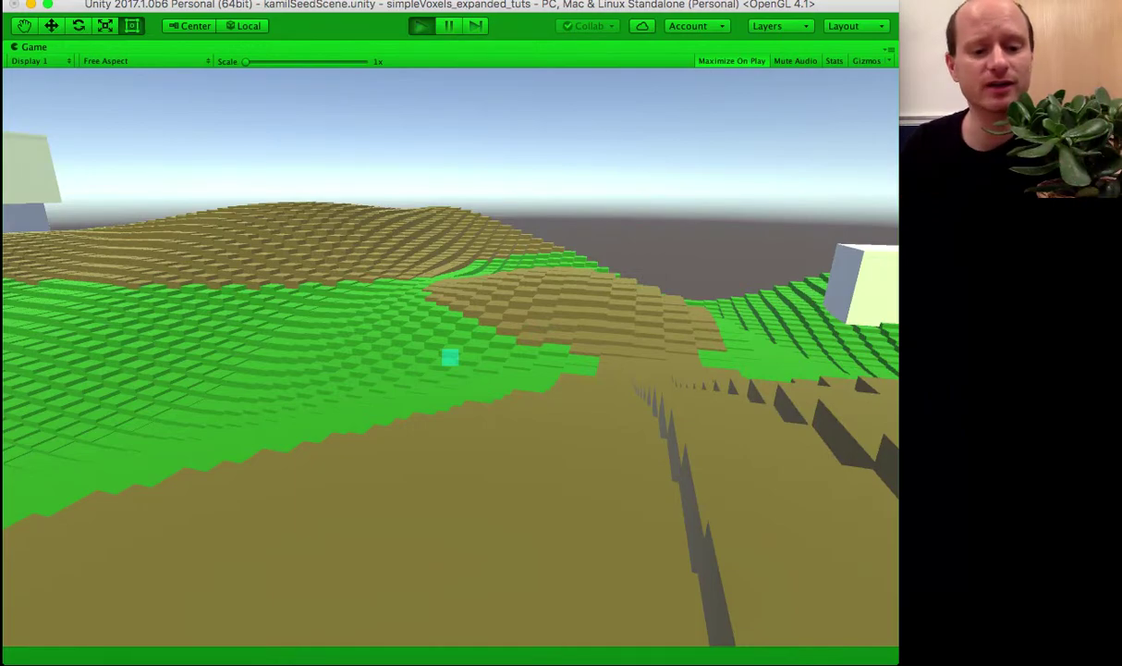